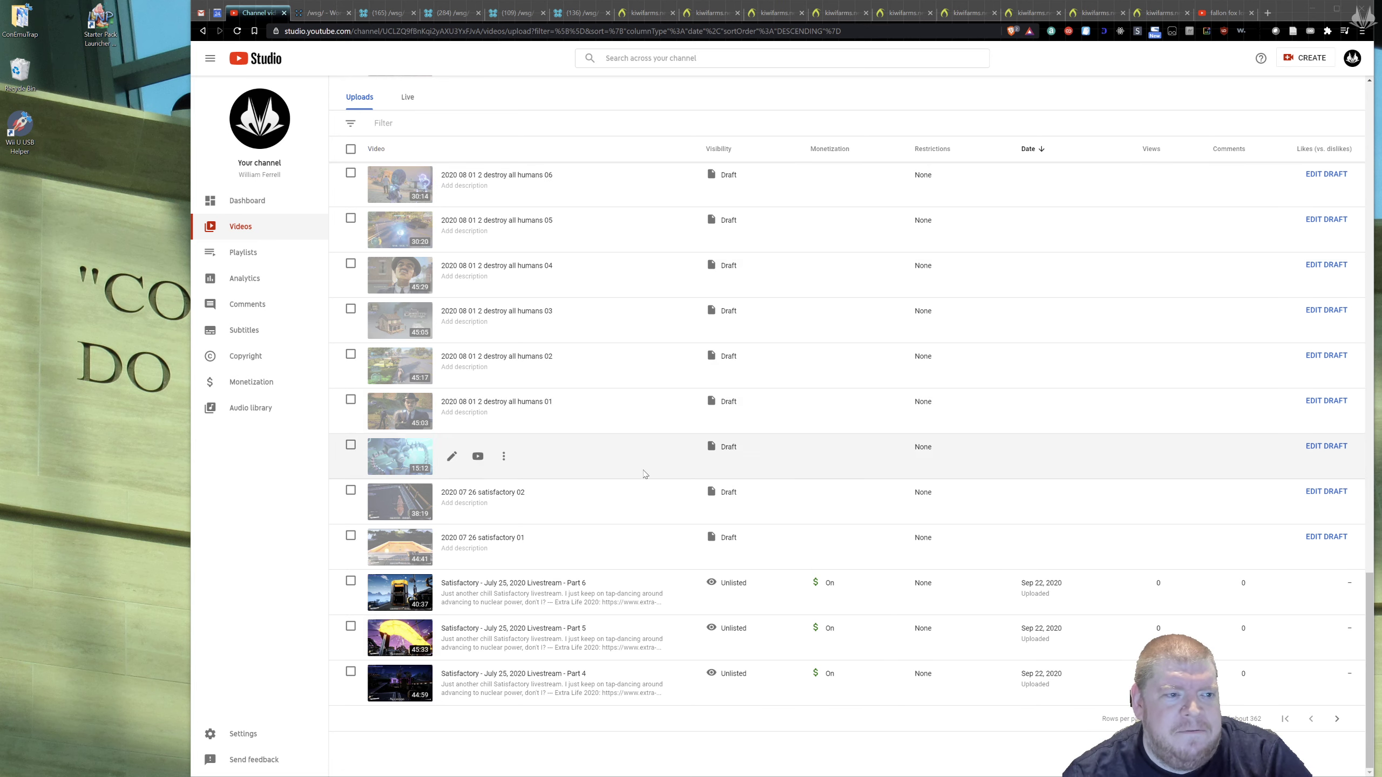
Look through the channel's uploaded videos to examine the drafts and their visibility
scroll(628, 524, up, 5)
scroll(628, 524, up, 15)
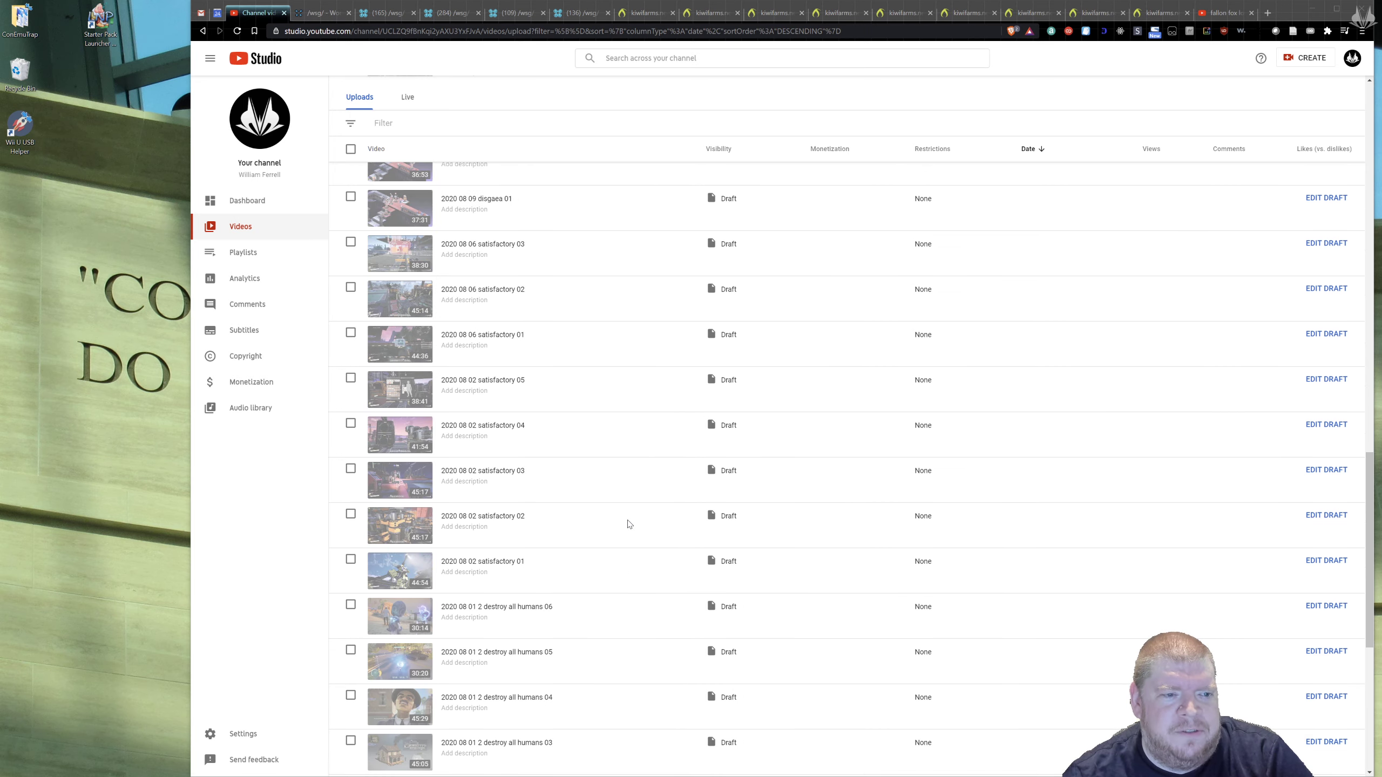
scroll(629, 524, up, 10)
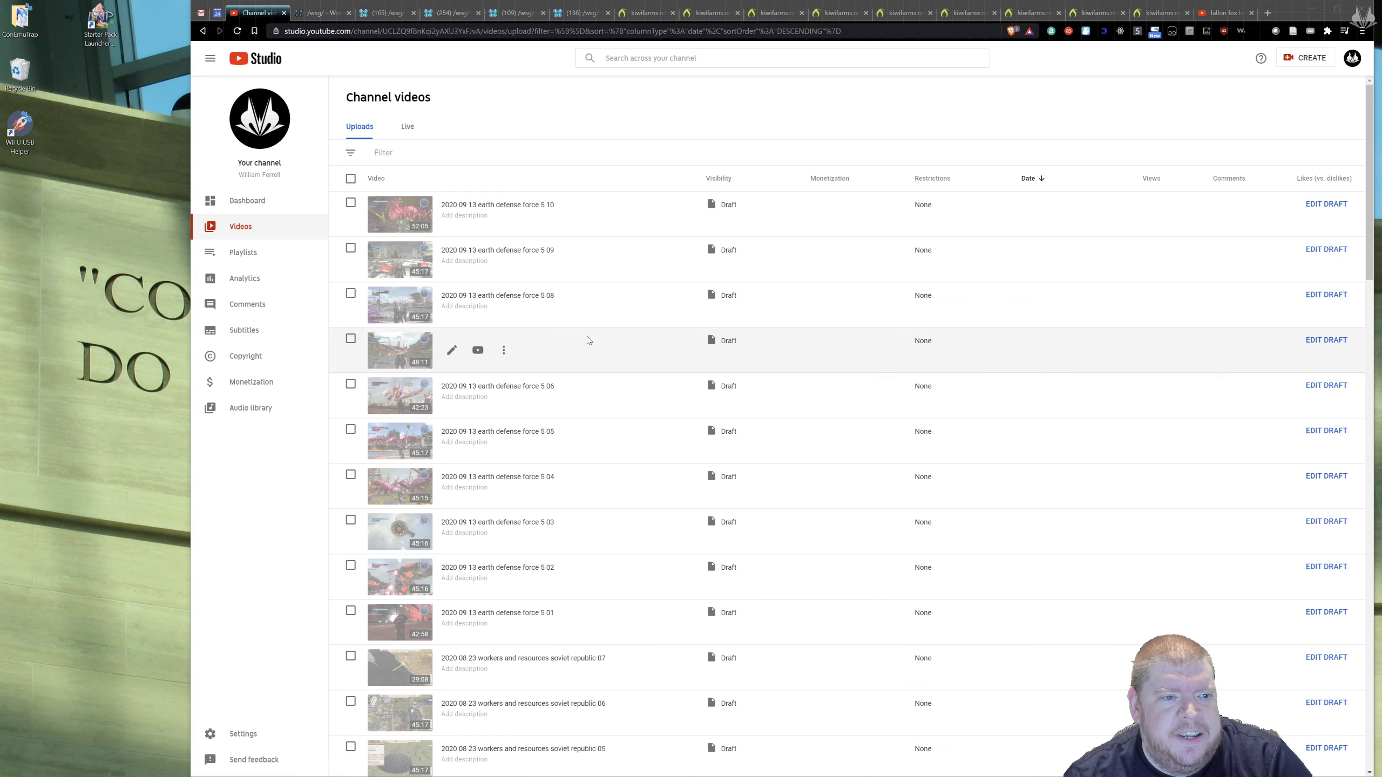
scroll(589, 340, down, 13)
scroll(589, 340, down, 13)
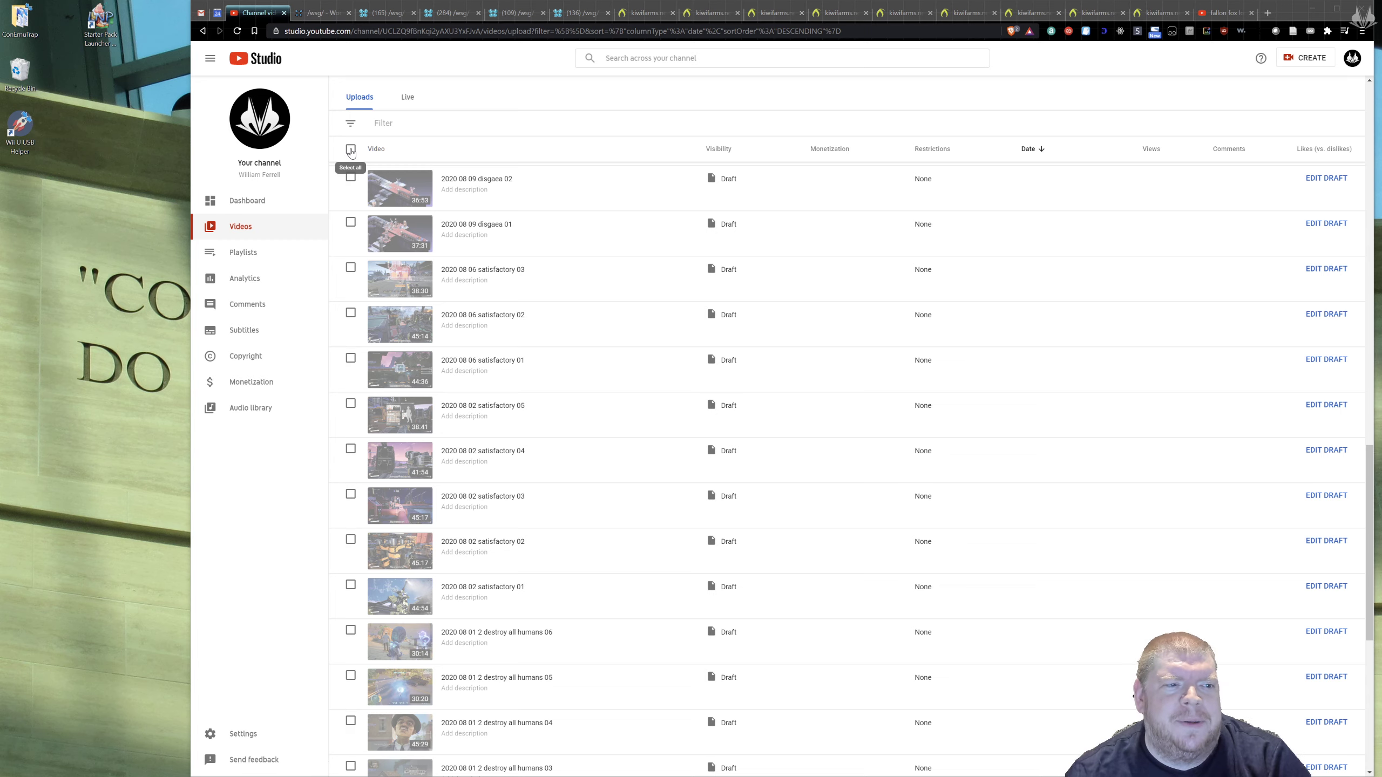
scroll(521, 300, up, 12)
scroll(521, 300, up, 10)
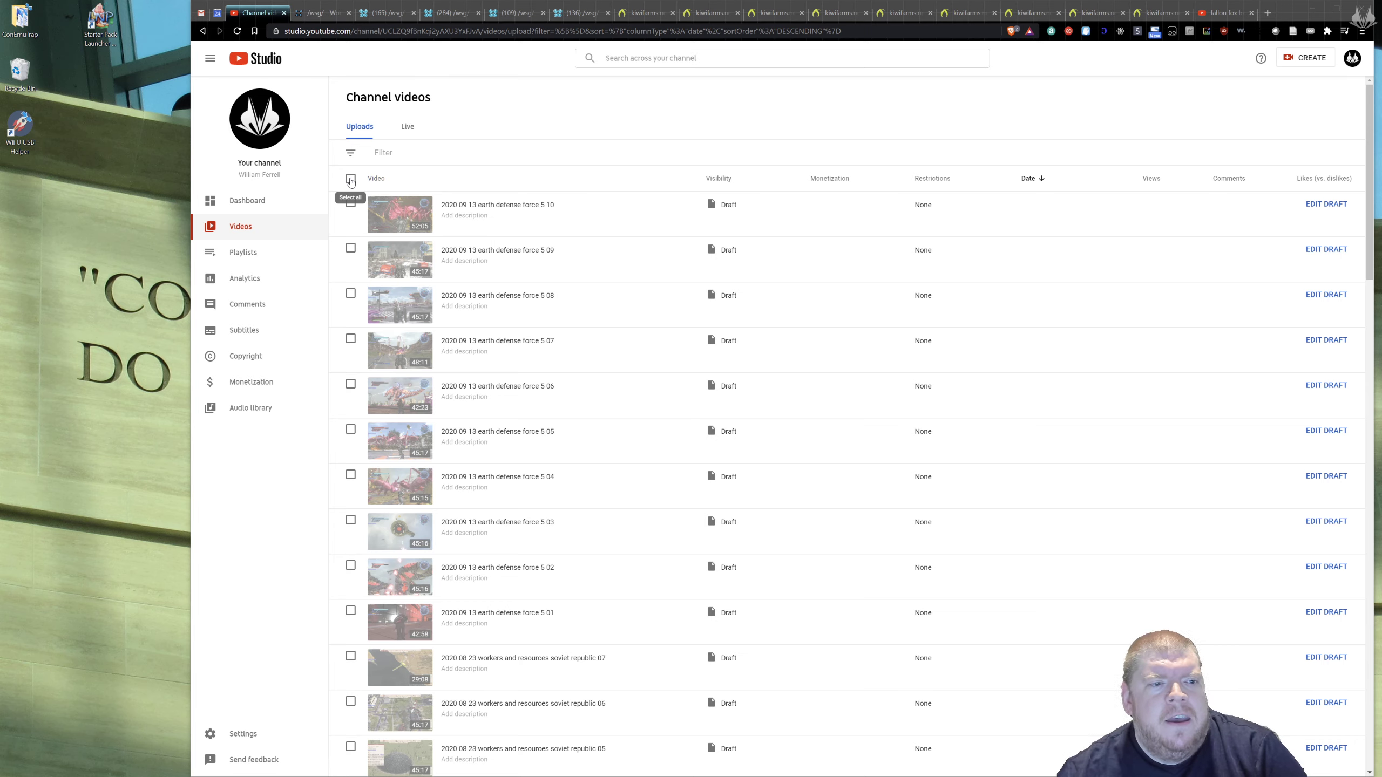
scroll(661, 403, down, 5)
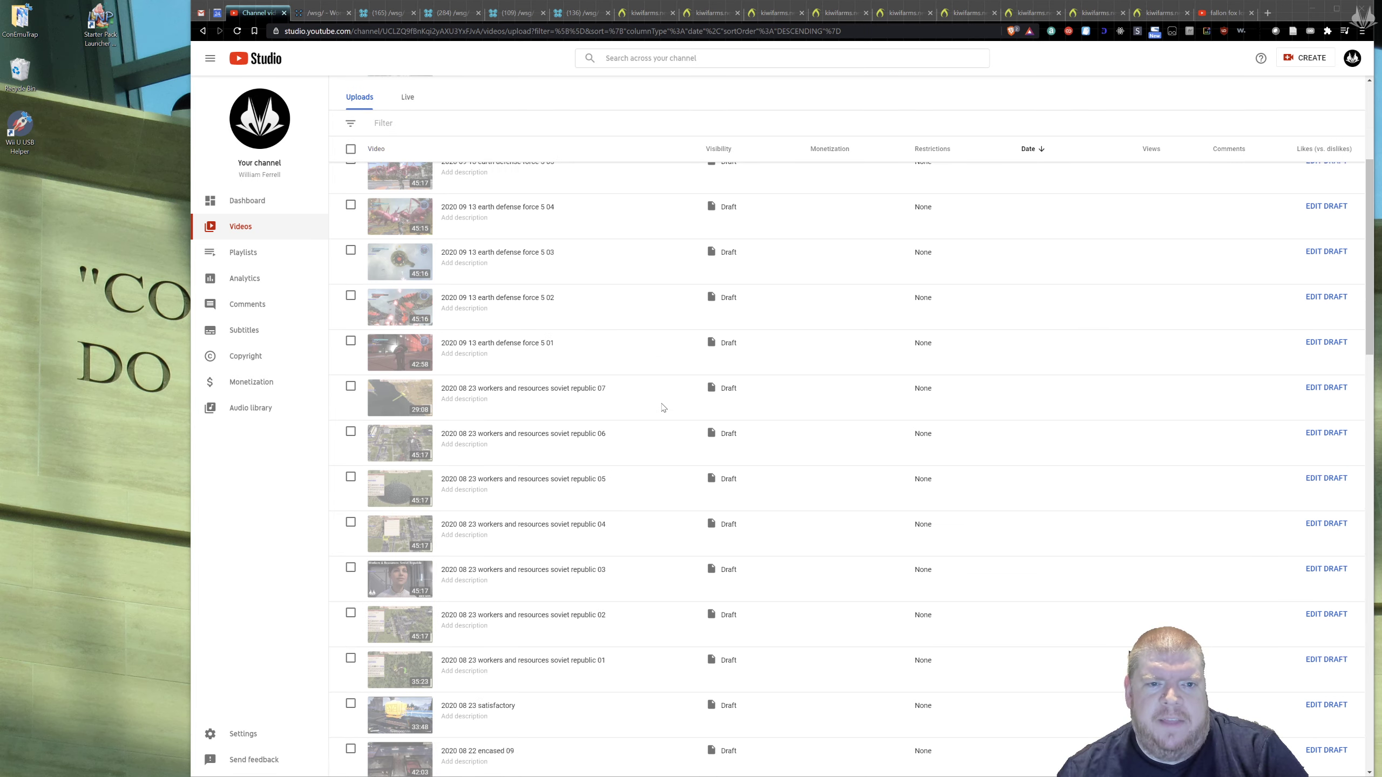
scroll(663, 407, up, 5)
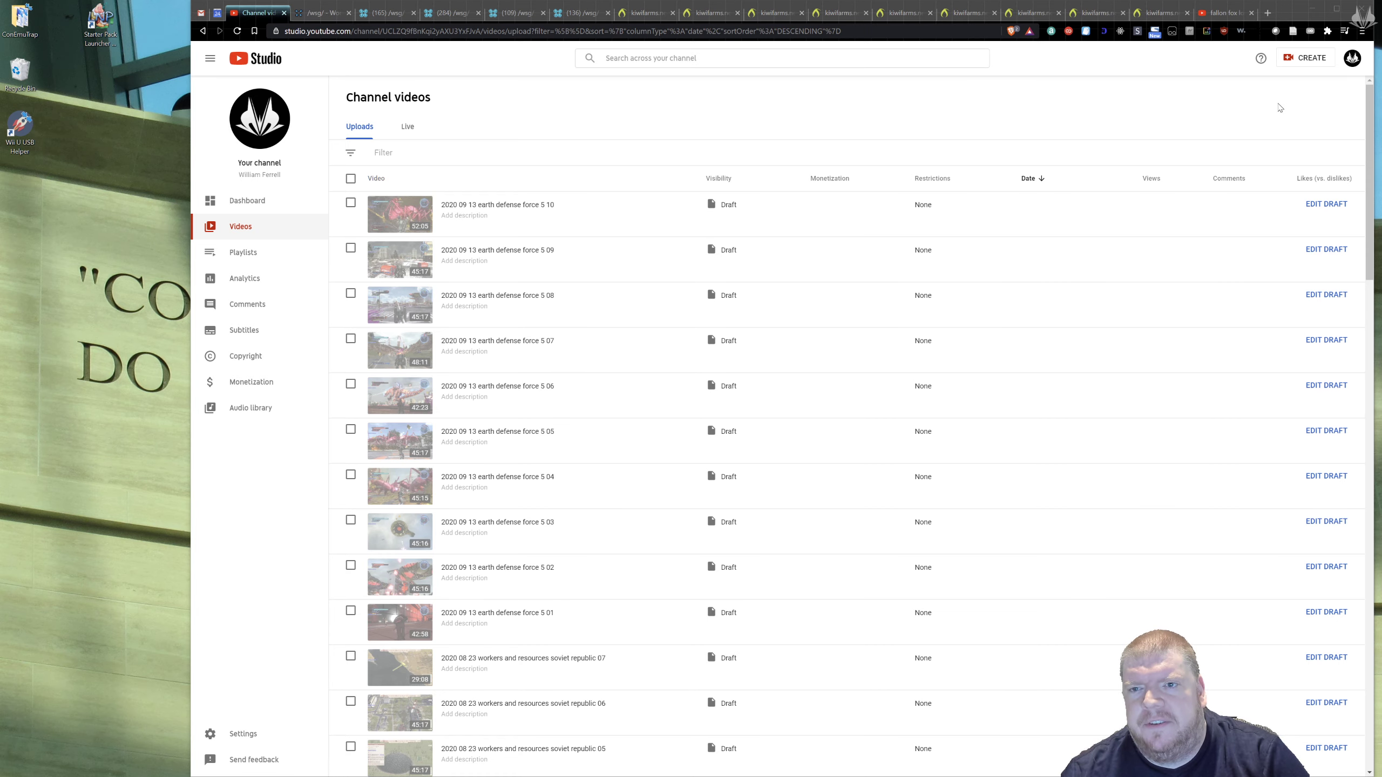
click(1295, 61)
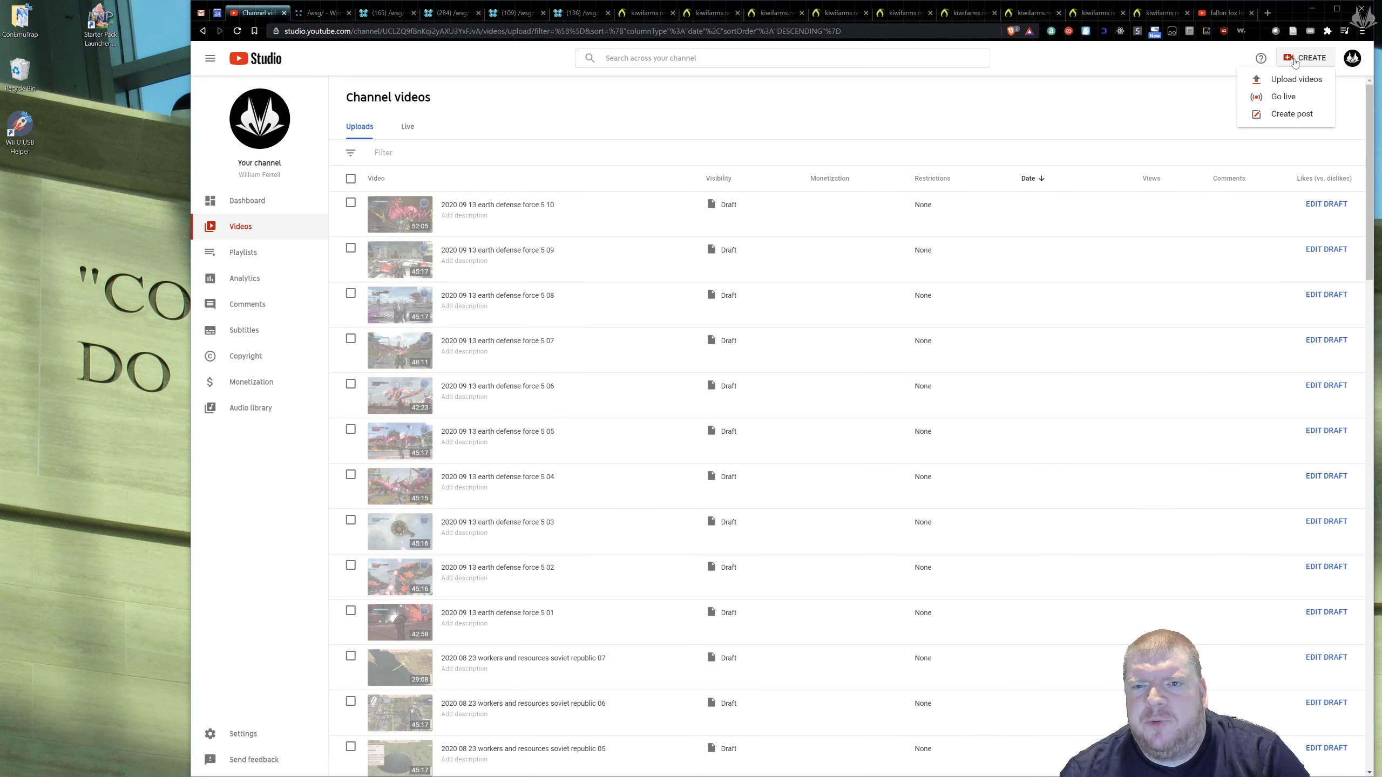
click(1297, 79)
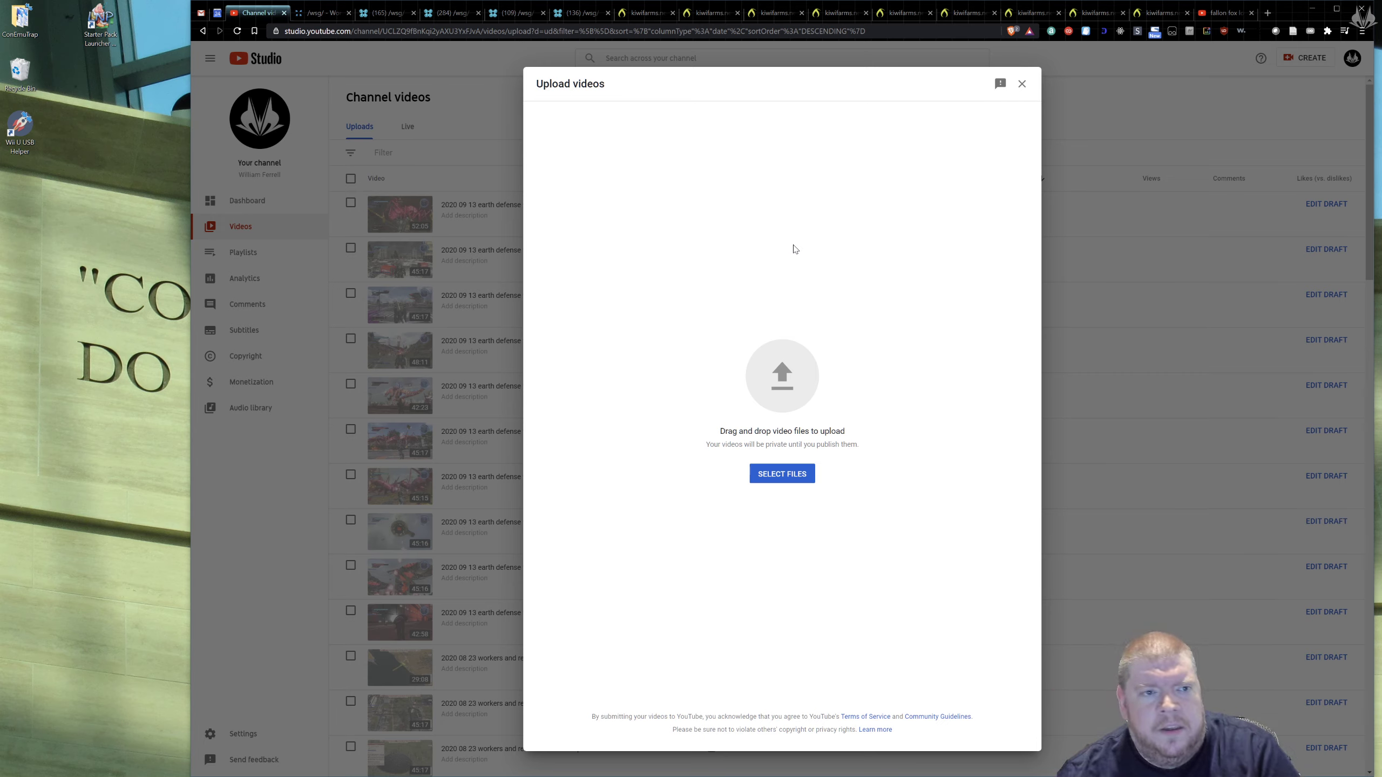
click(1022, 84)
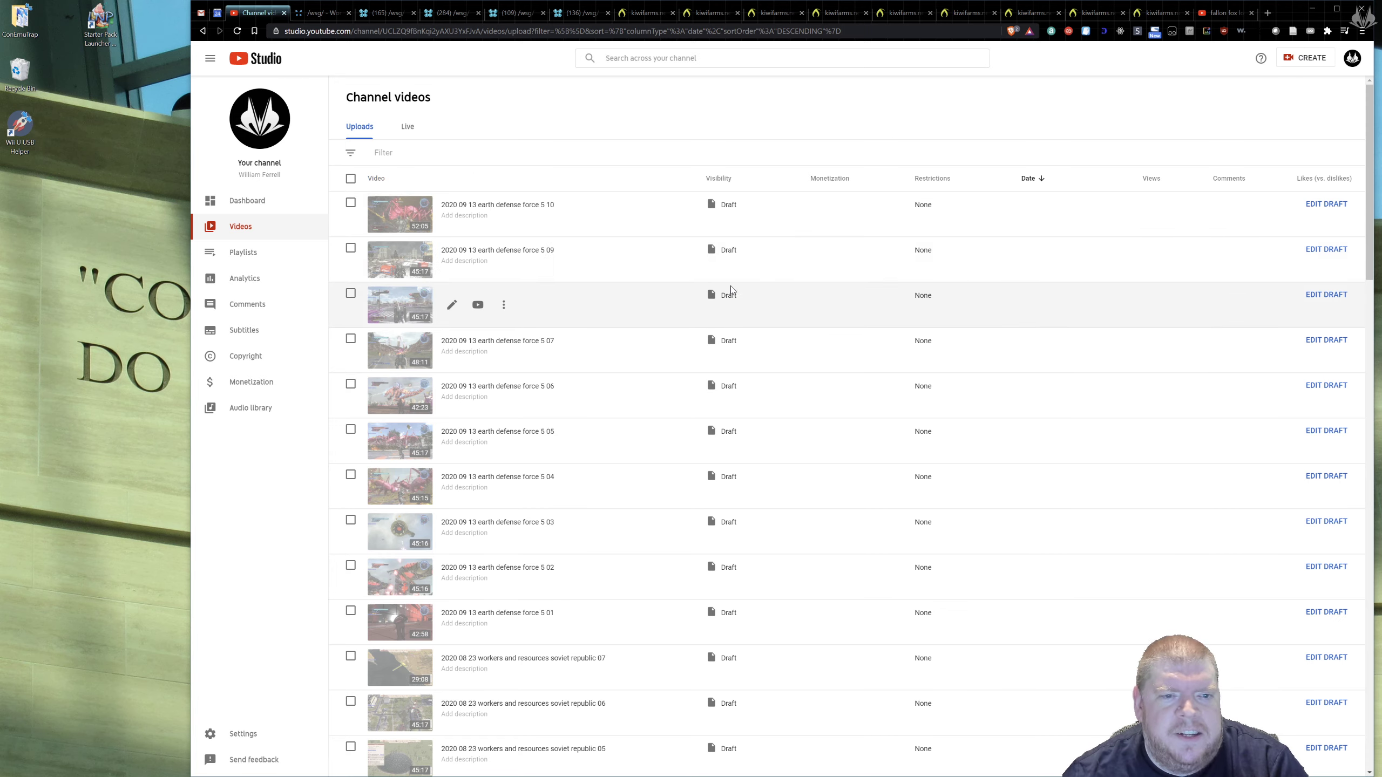
Select every video on this page except Parts 4, 5 and 6 of the Satisfactory July 25, 2020 Livestream
scroll(848, 468, down, 15)
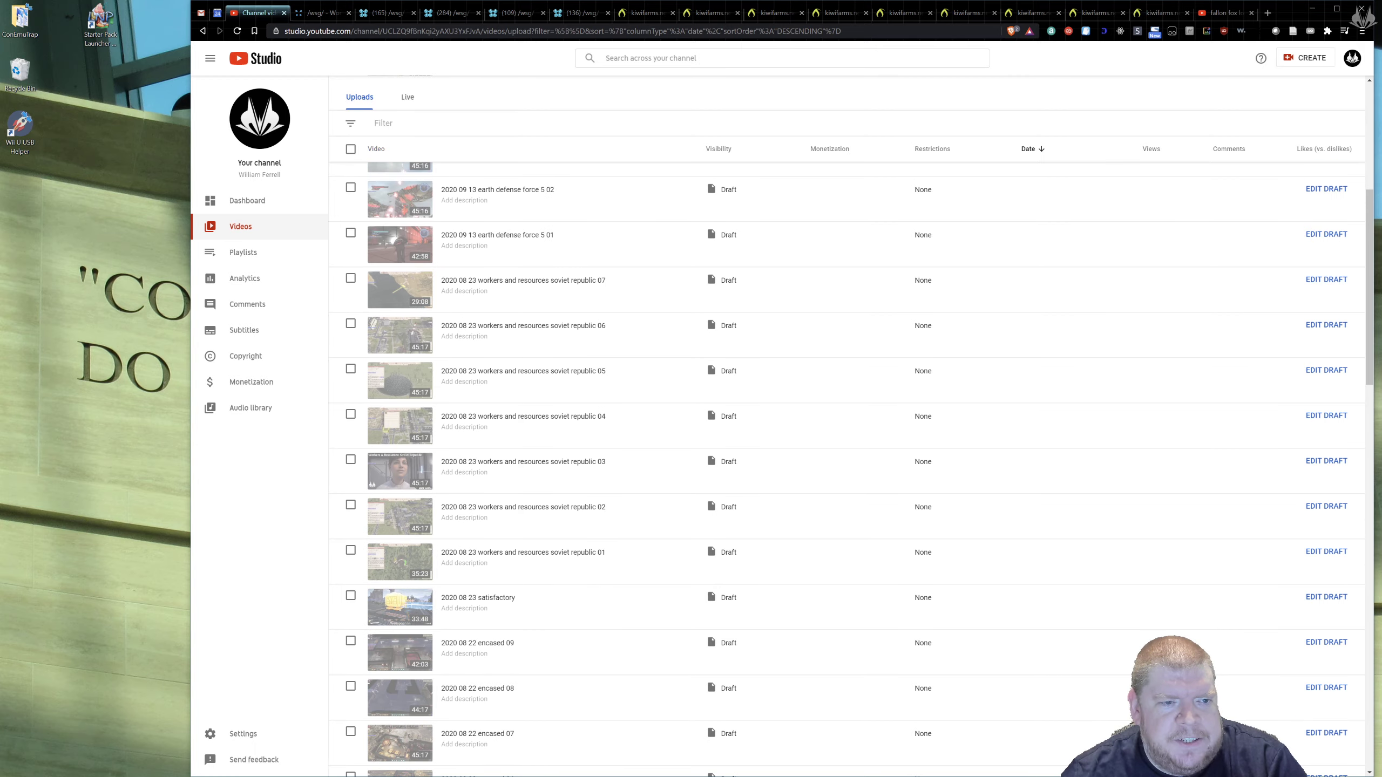
scroll(522, 543, down, 12)
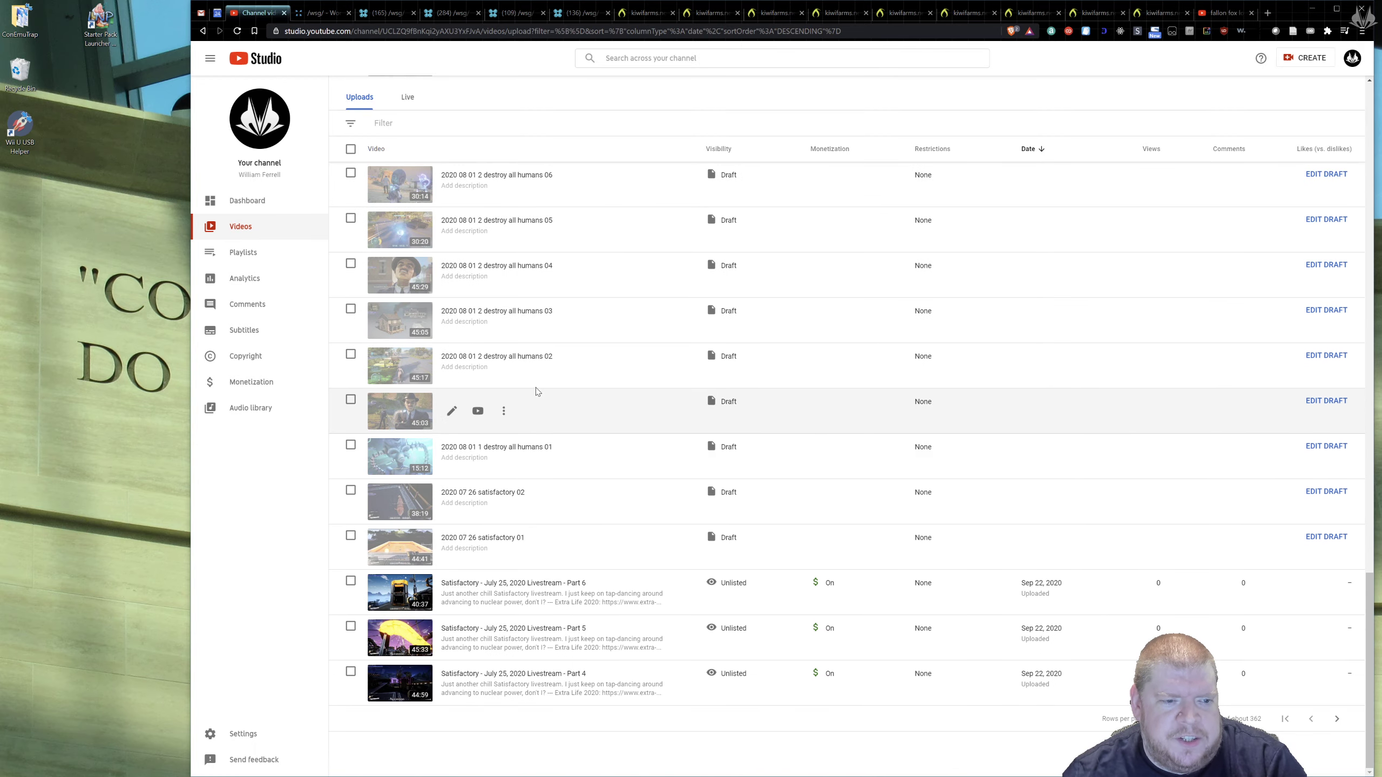
scroll(560, 240, up, 4)
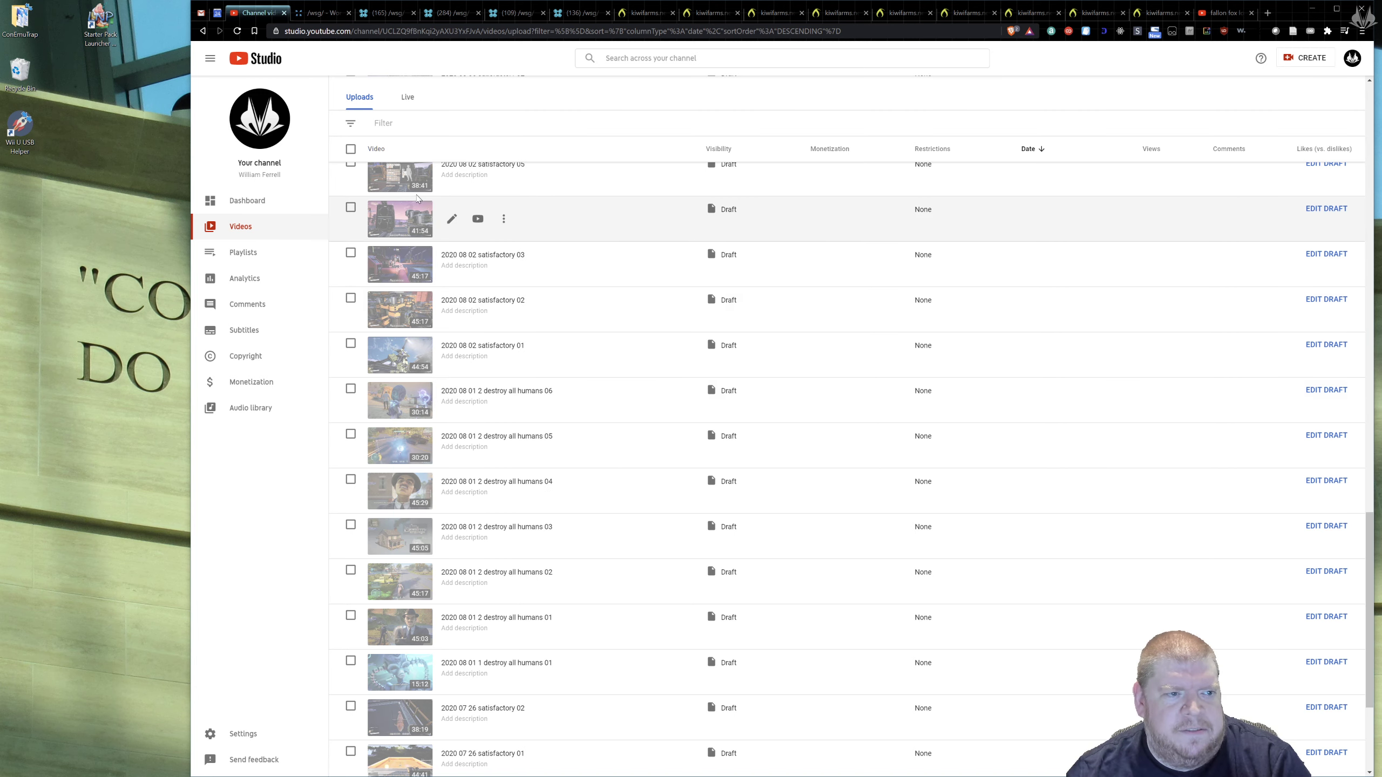
click(351, 149)
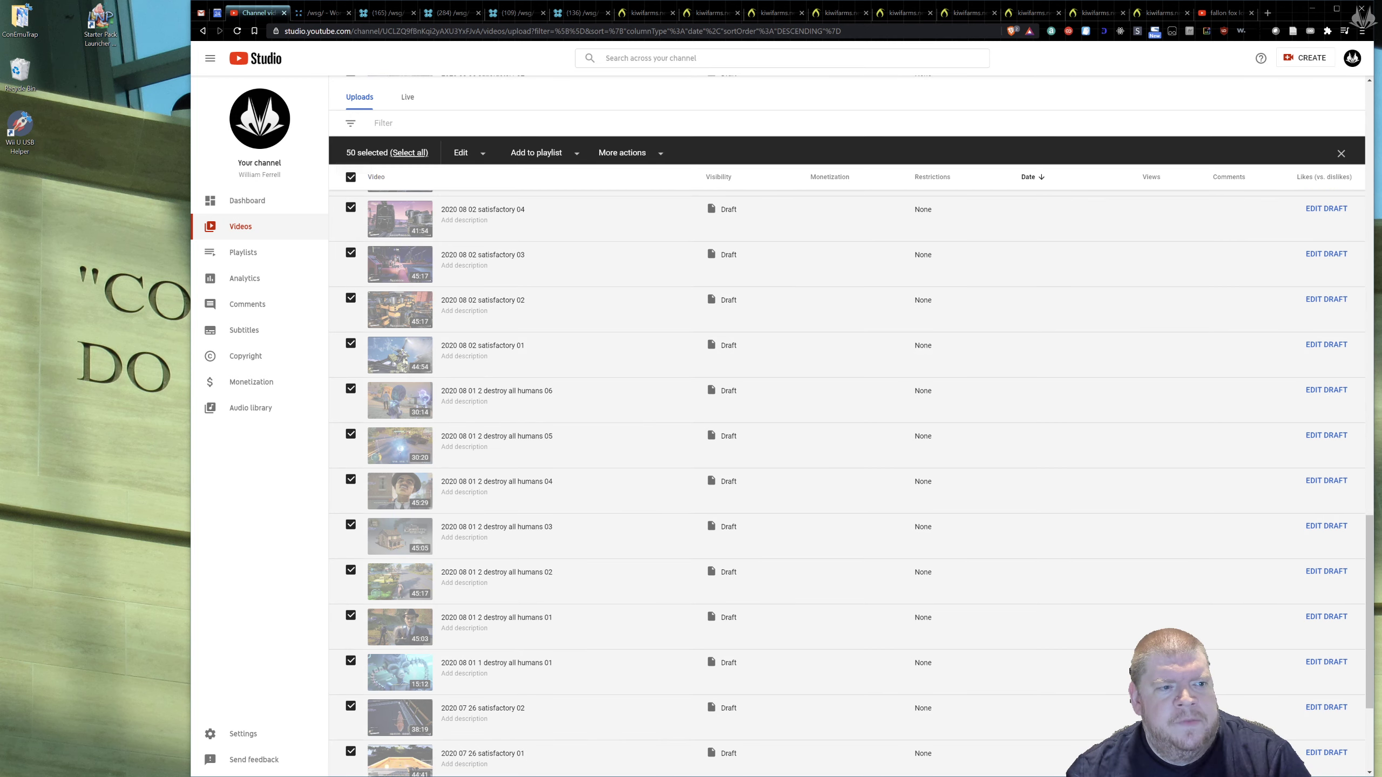
scroll(490, 316, down, 4)
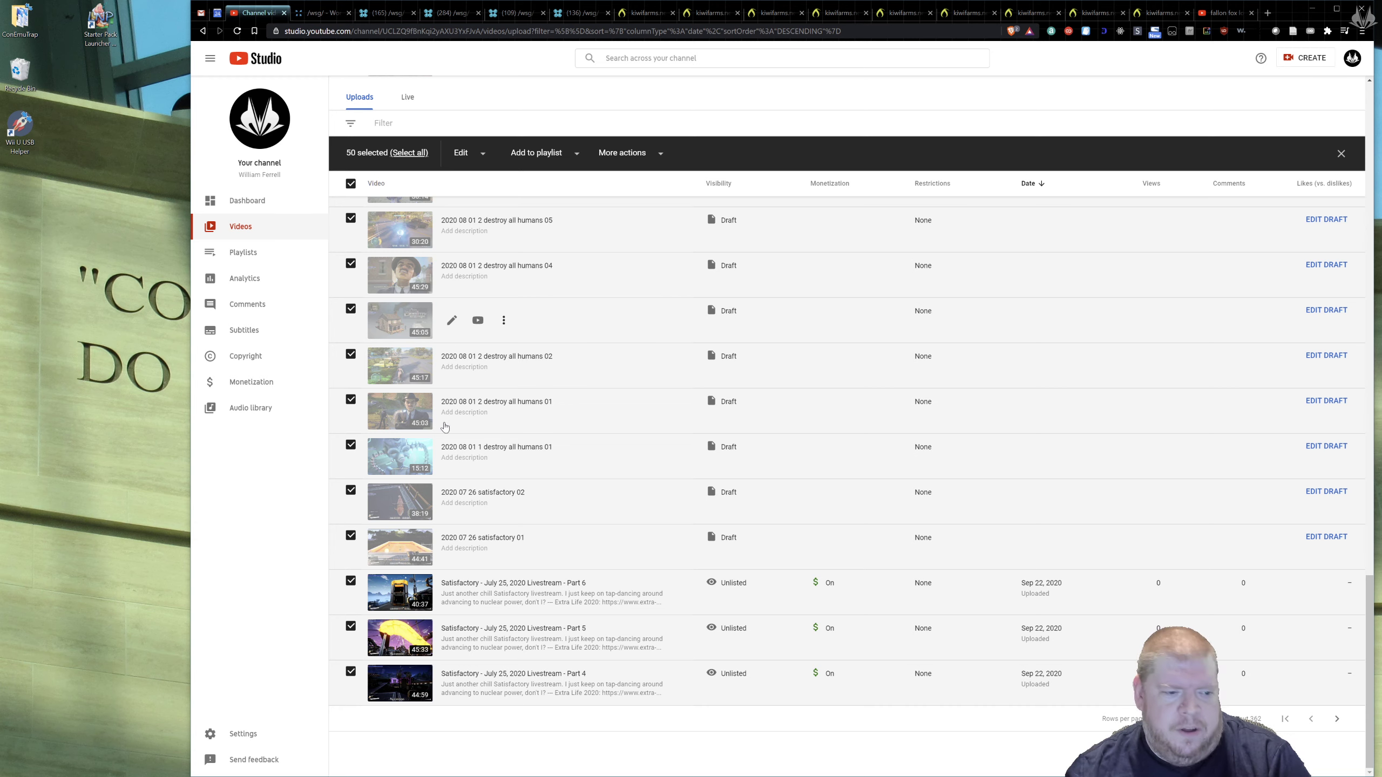
click(350, 670)
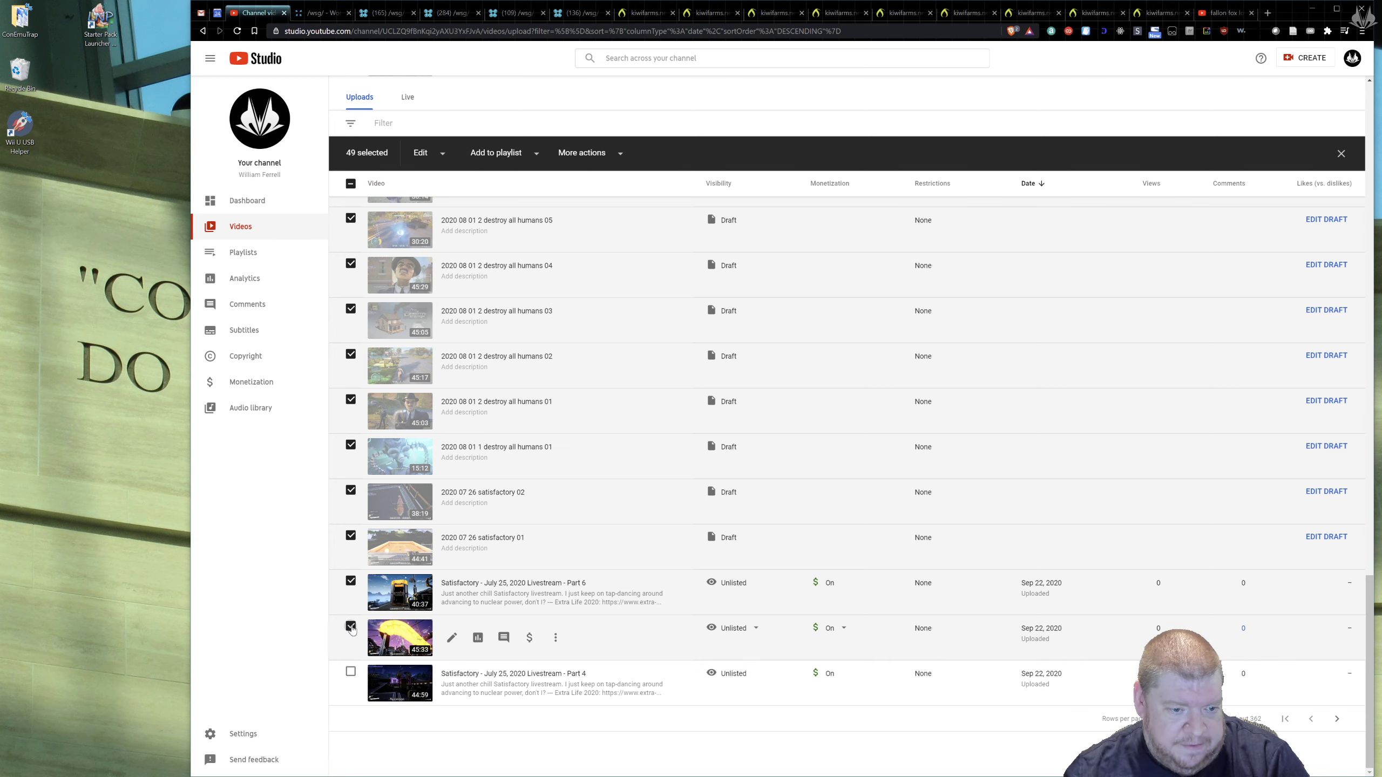
click(351, 626)
click(351, 581)
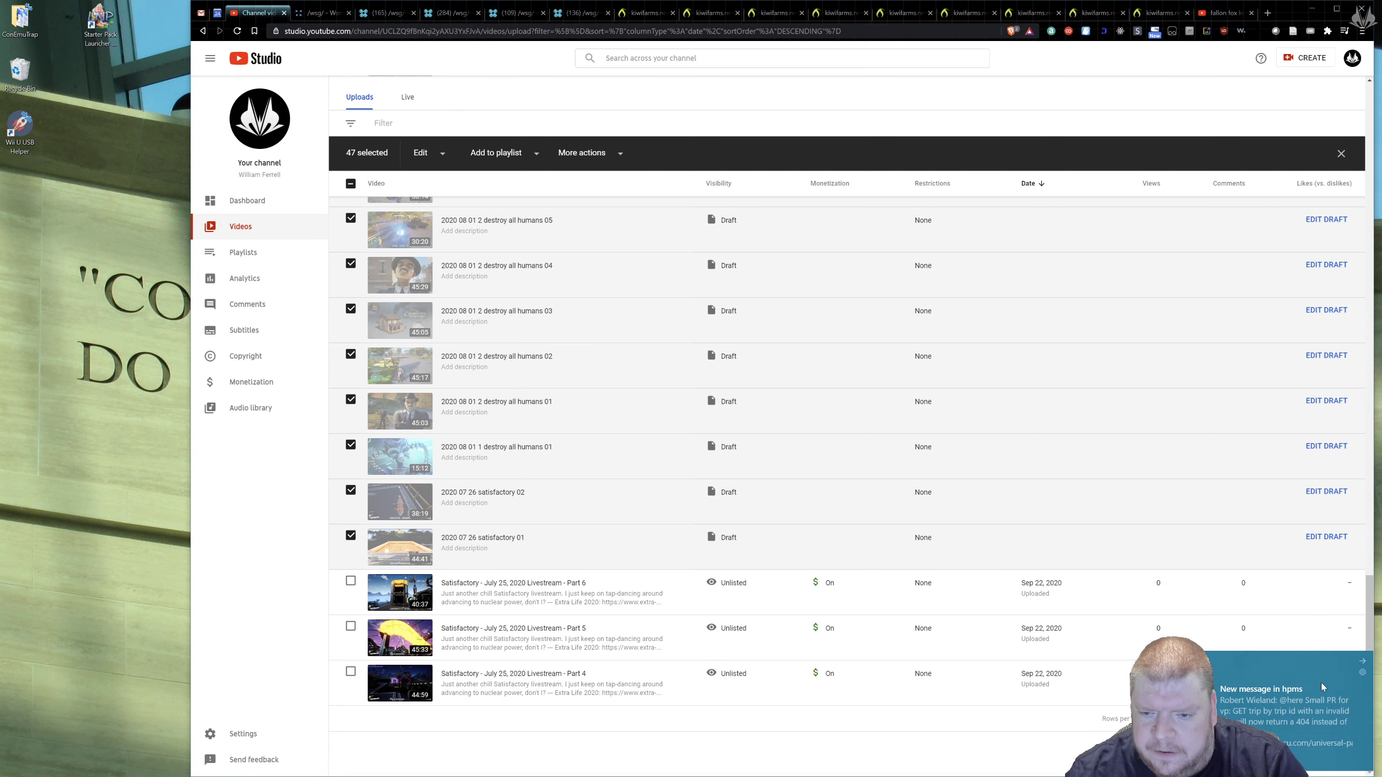
click(1366, 664)
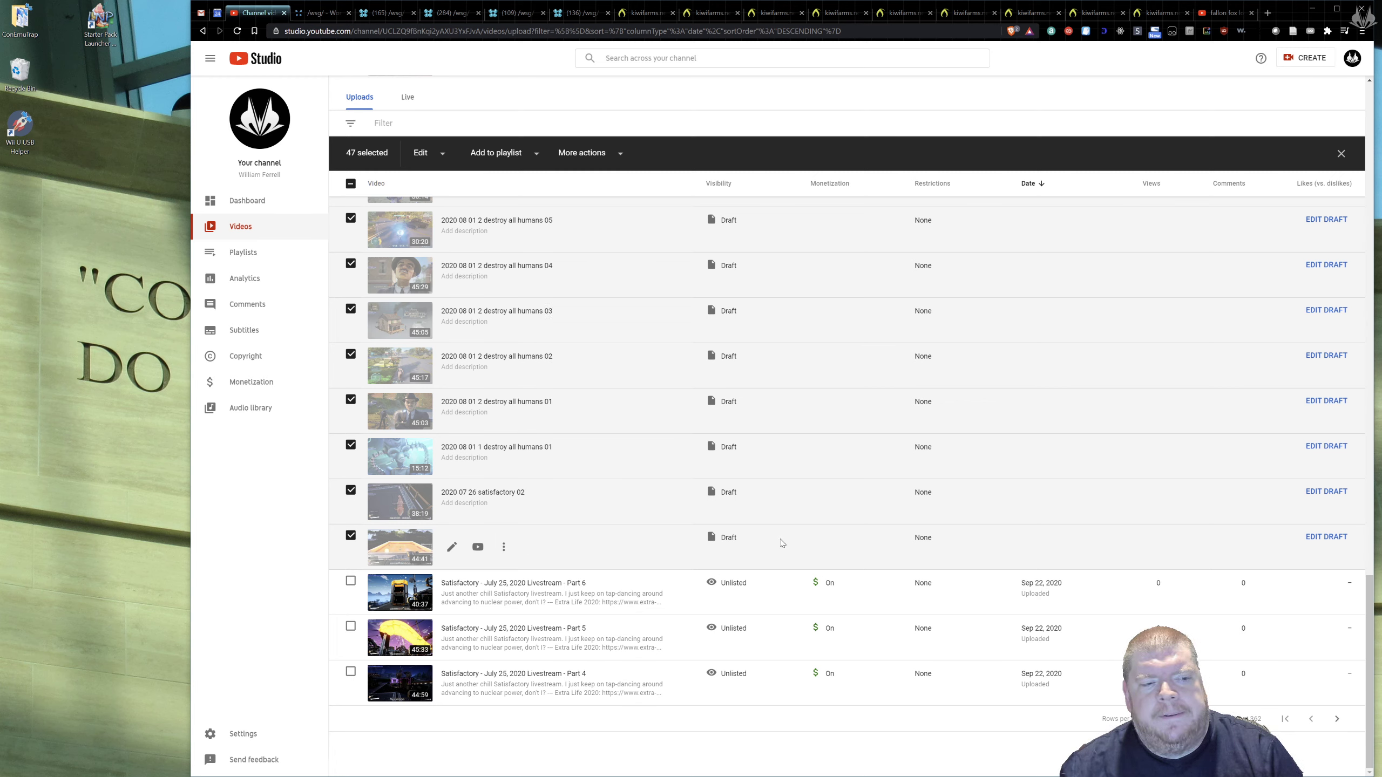
Prepare a bulk edit of the selected drafts with category Gaming and monetization On
click(441, 153)
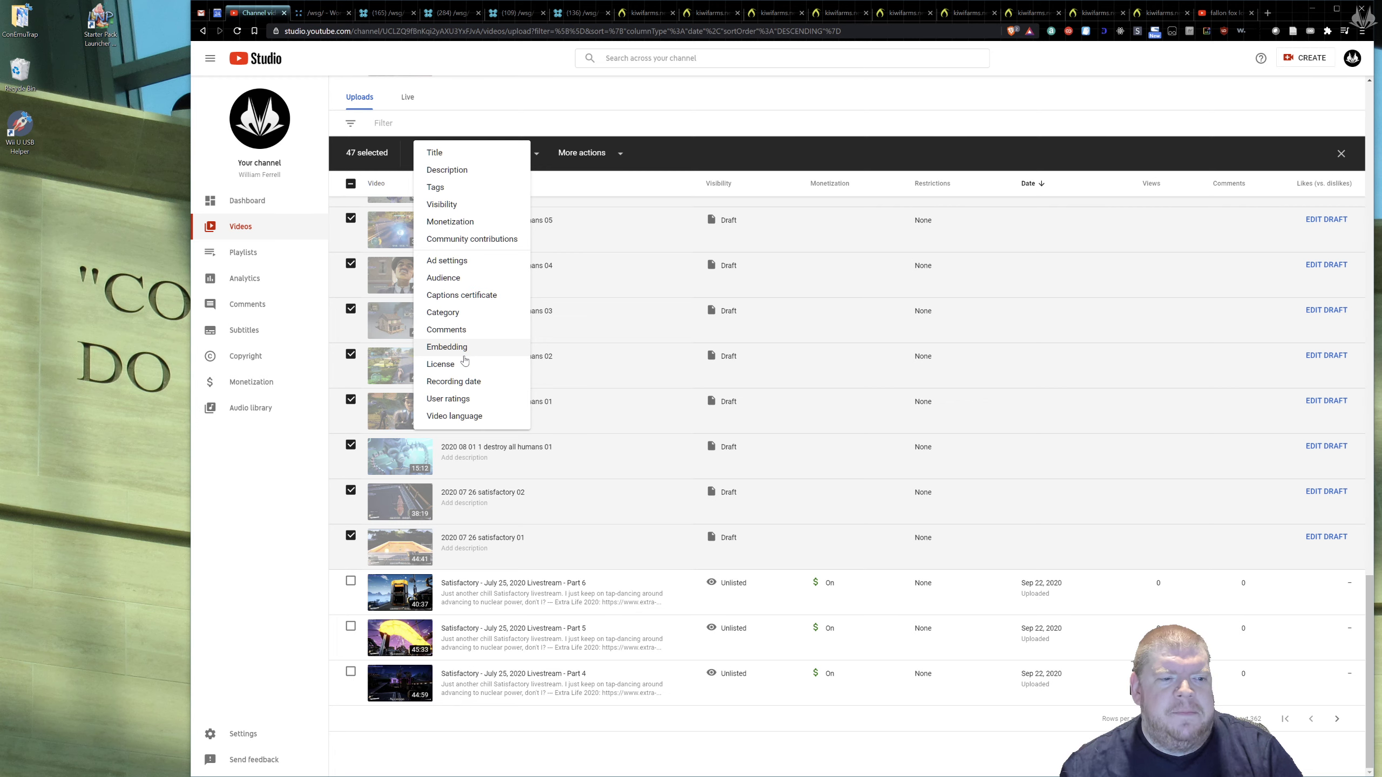
click(469, 313)
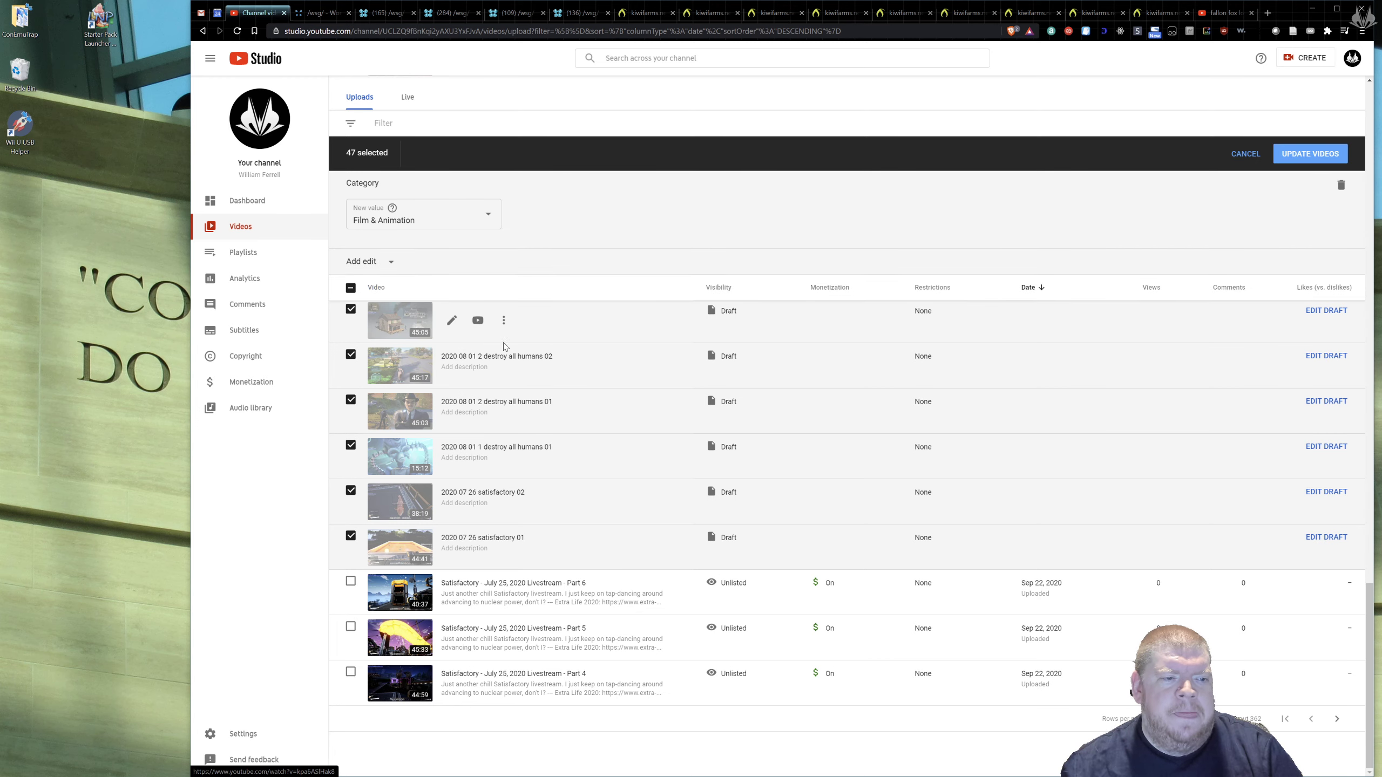
click(483, 216)
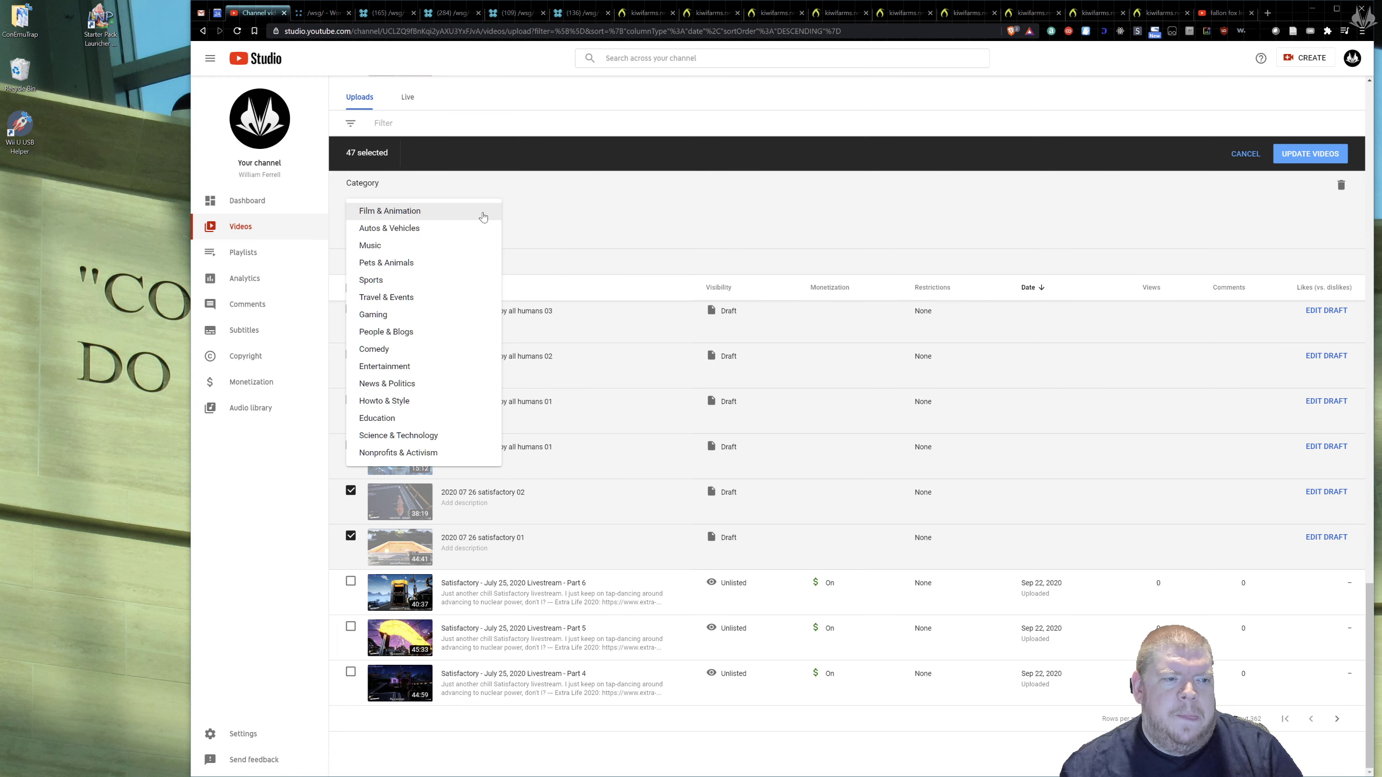
click(410, 315)
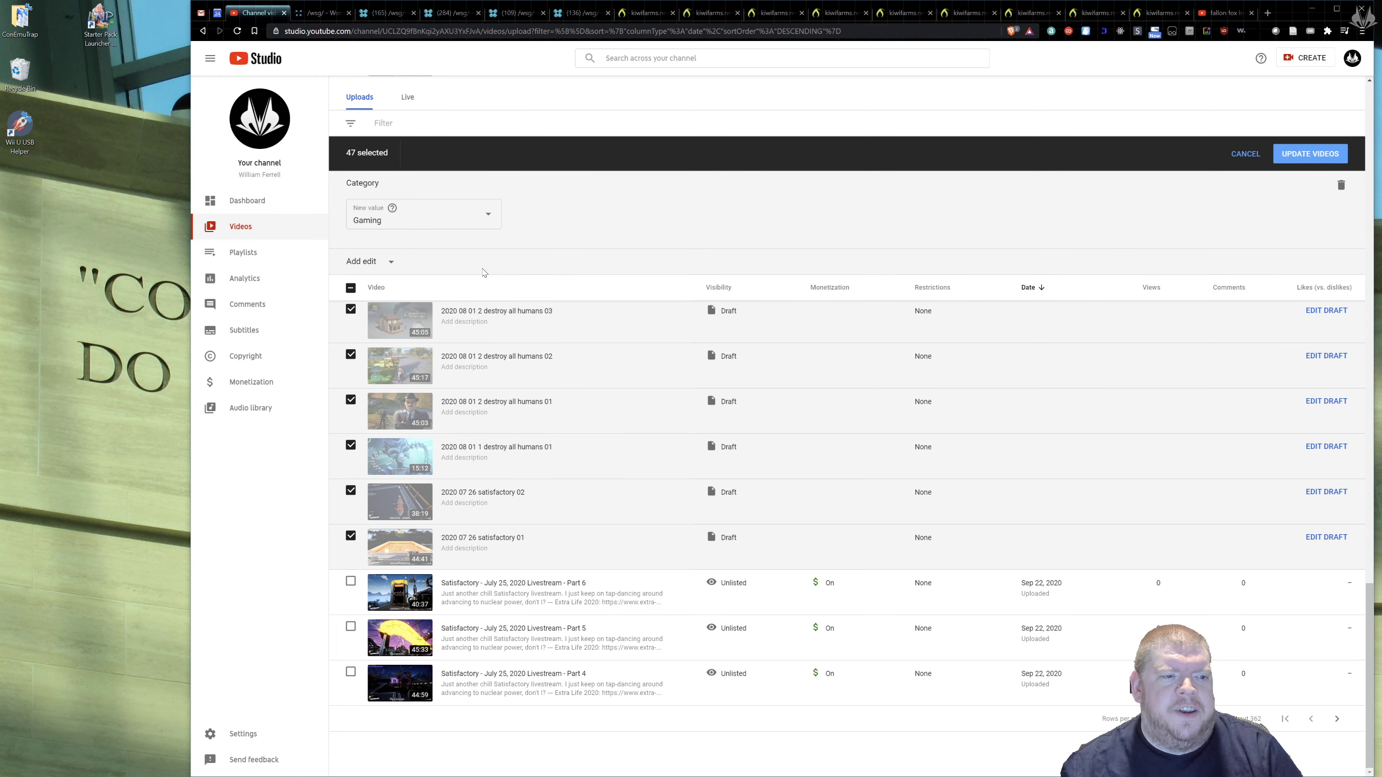
click(391, 263)
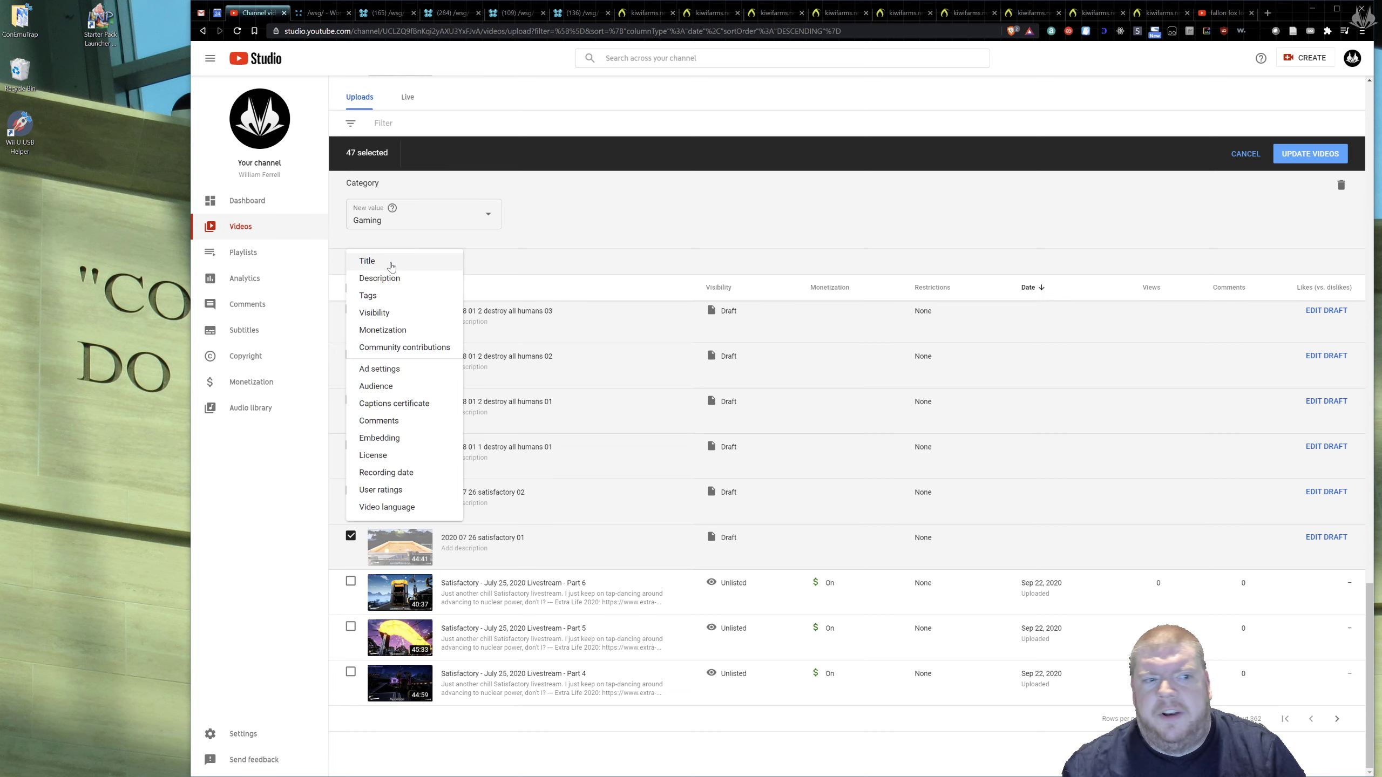
click(411, 330)
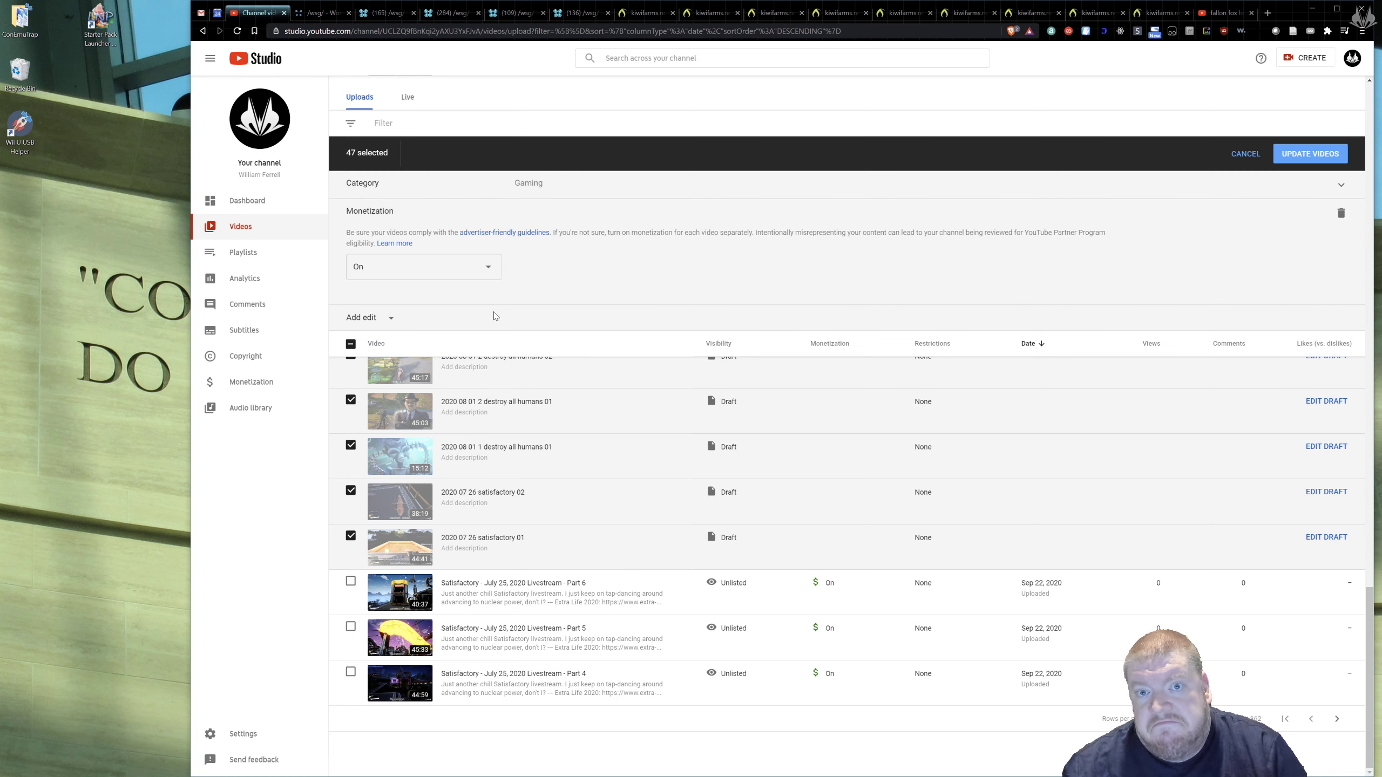
Add a visibility change to the bulk edit and set it to Unlisted
click(389, 317)
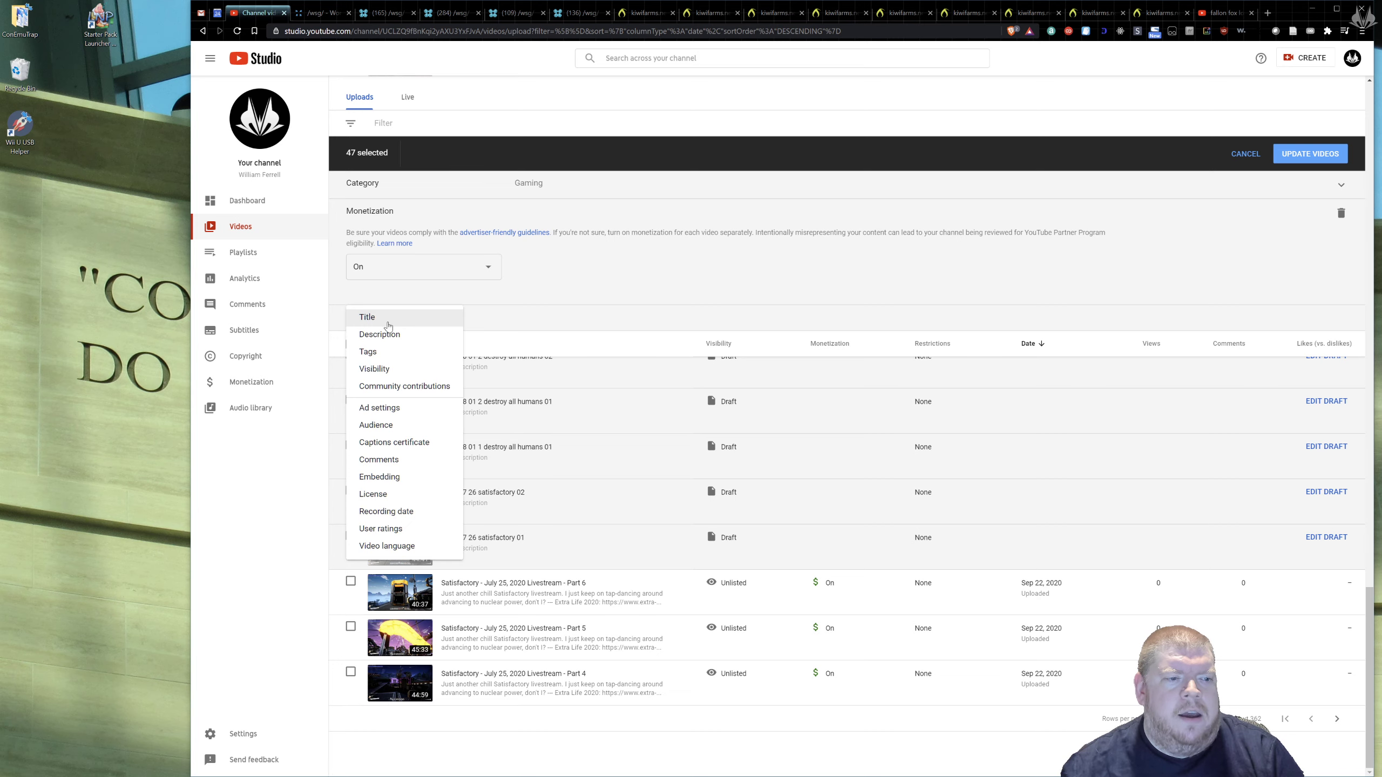
click(390, 369)
click(451, 276)
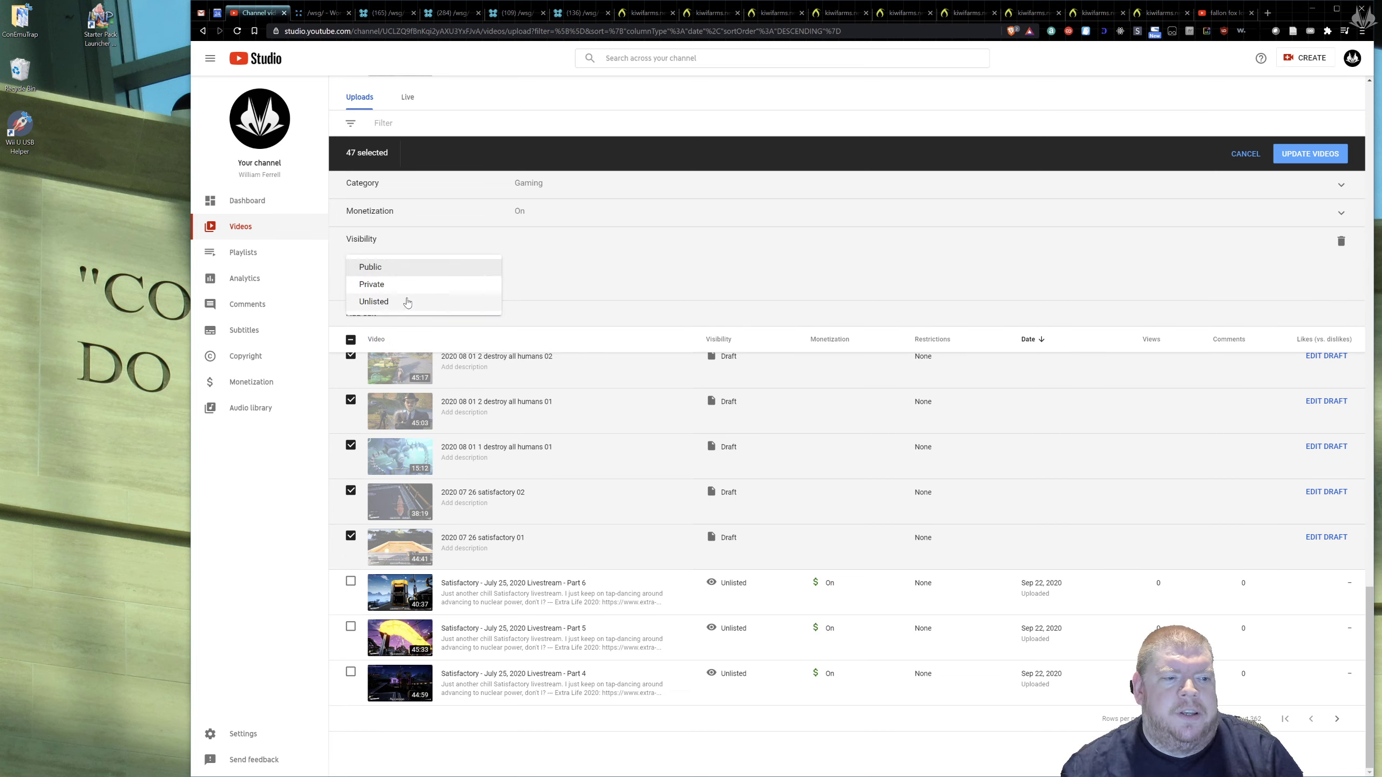
click(402, 301)
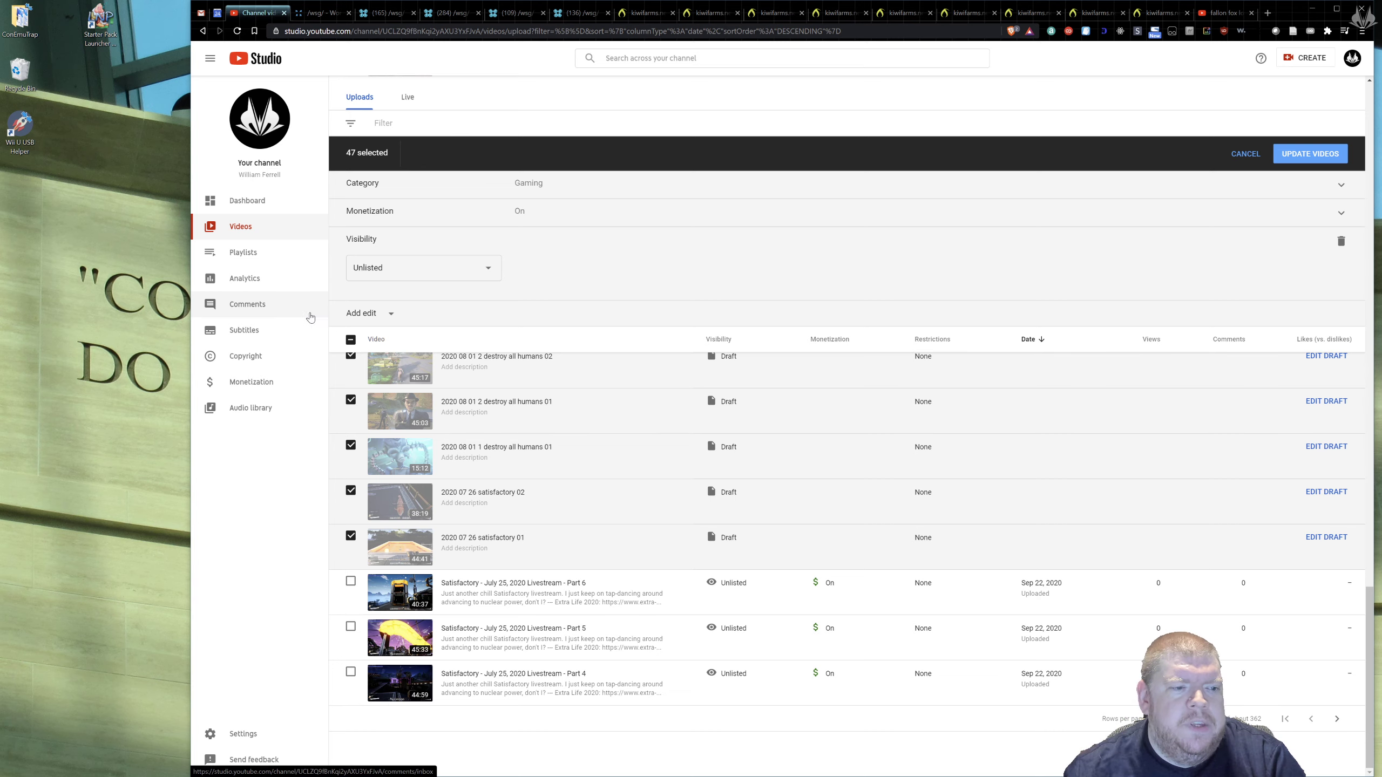
click(383, 316)
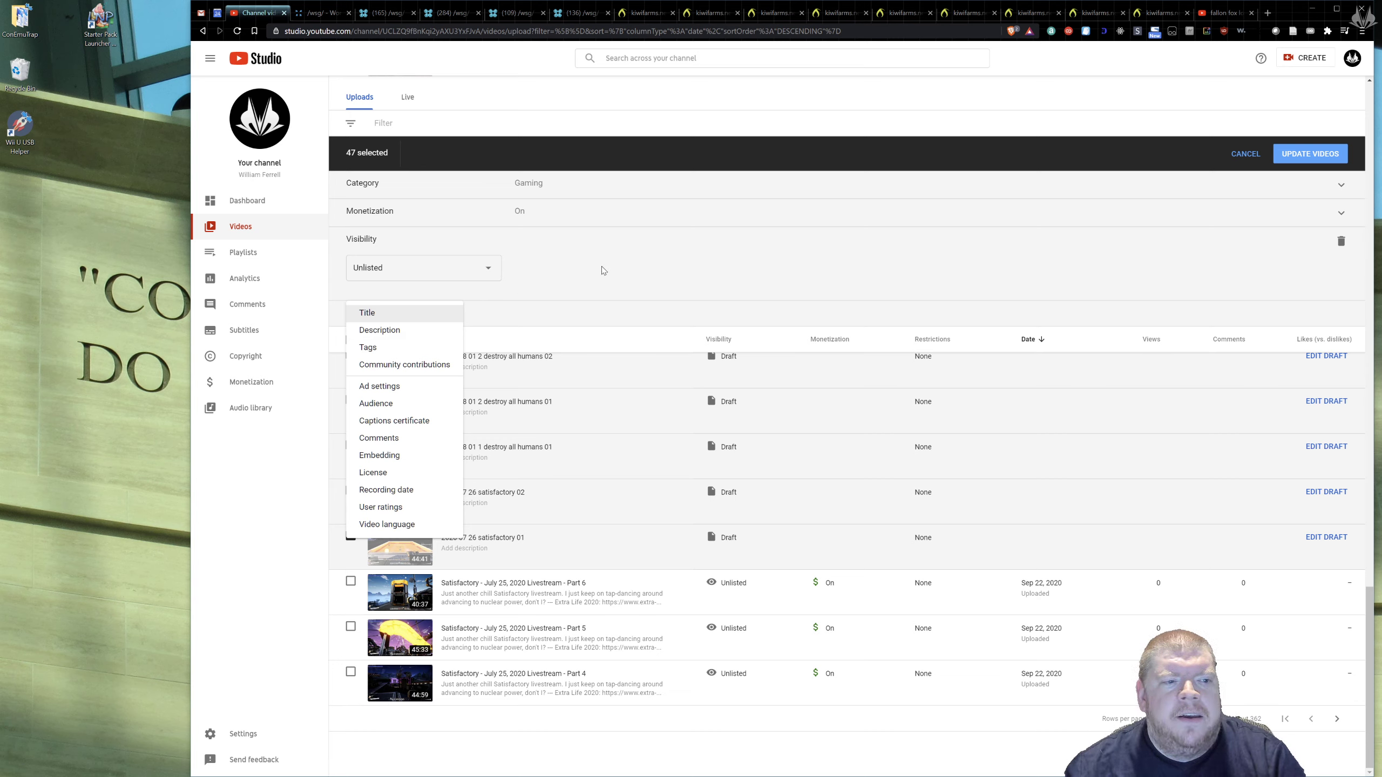
click(592, 311)
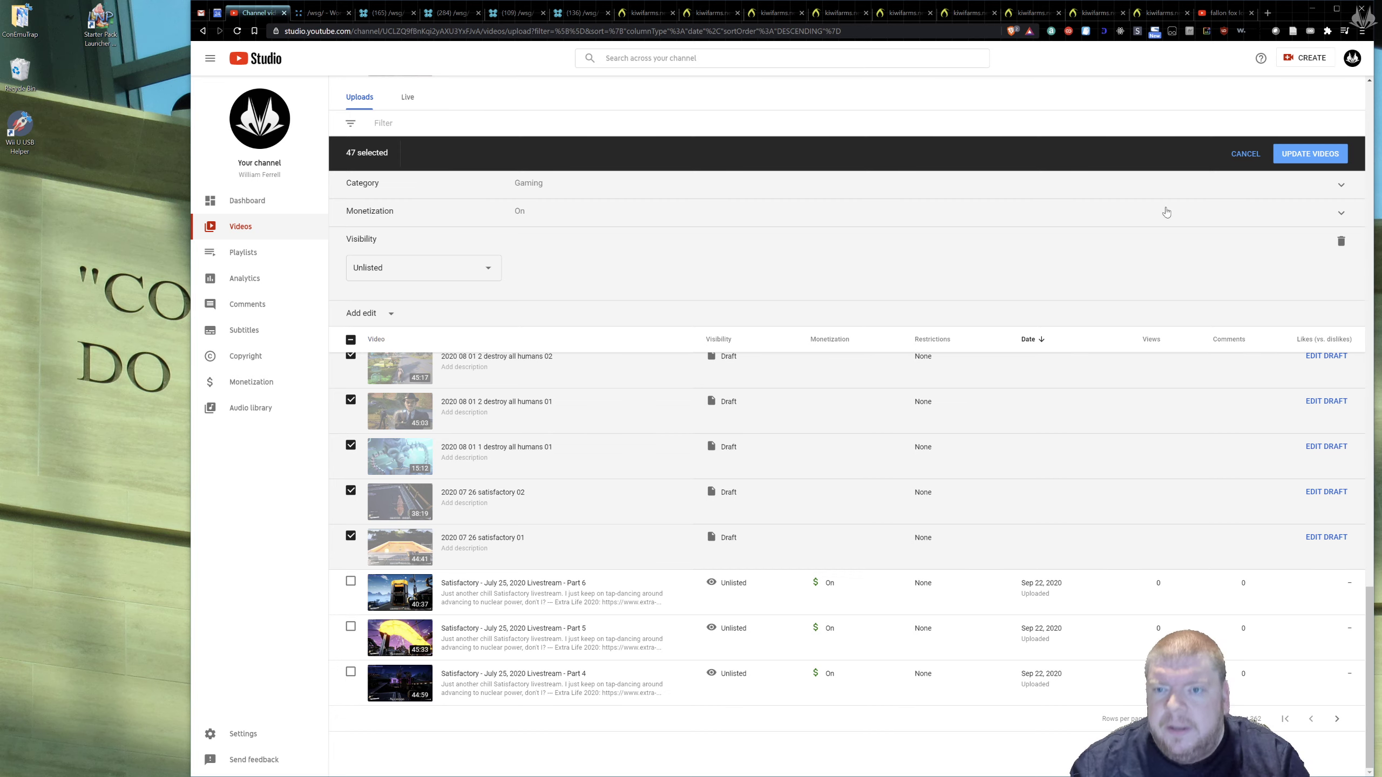
Try to apply the bulk edit to the selected drafts, acknowledging its implications, and clear the video selection
click(1304, 155)
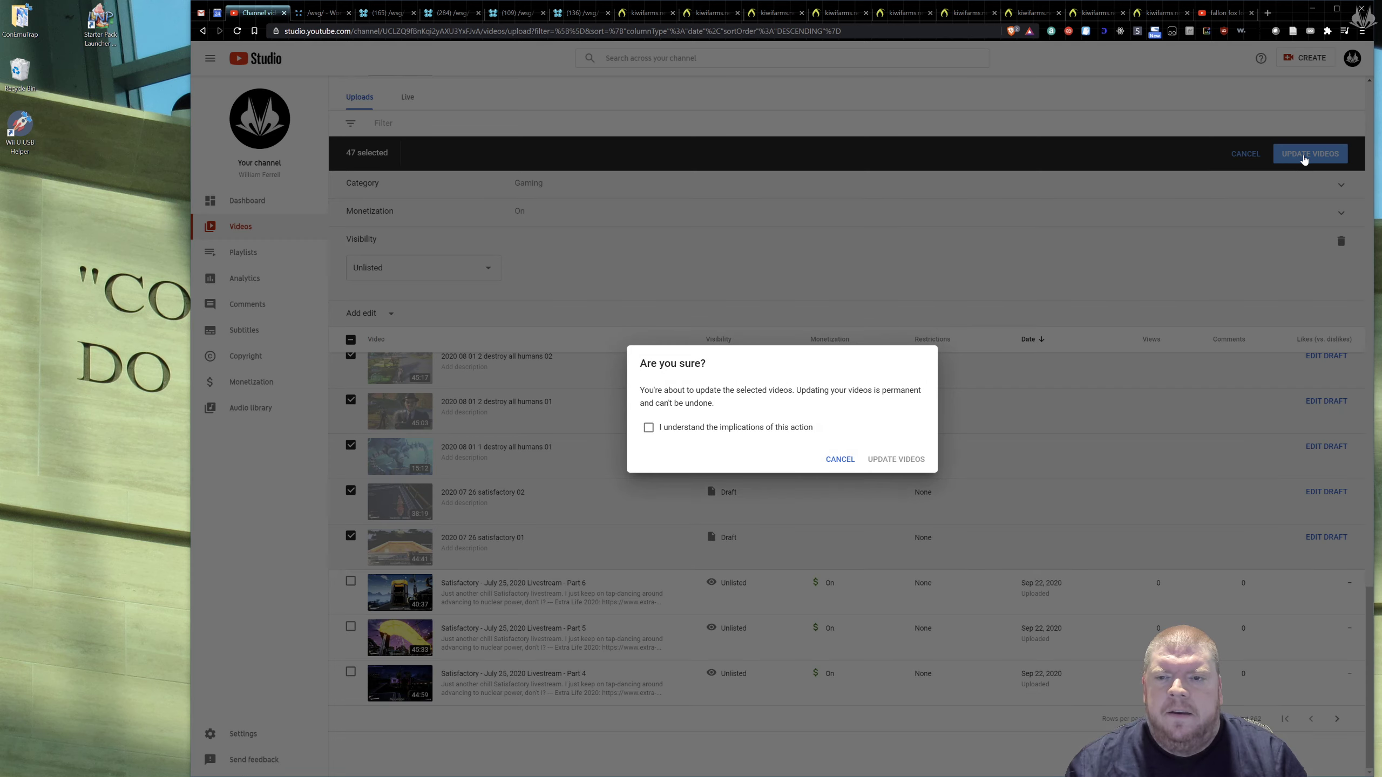
click(709, 433)
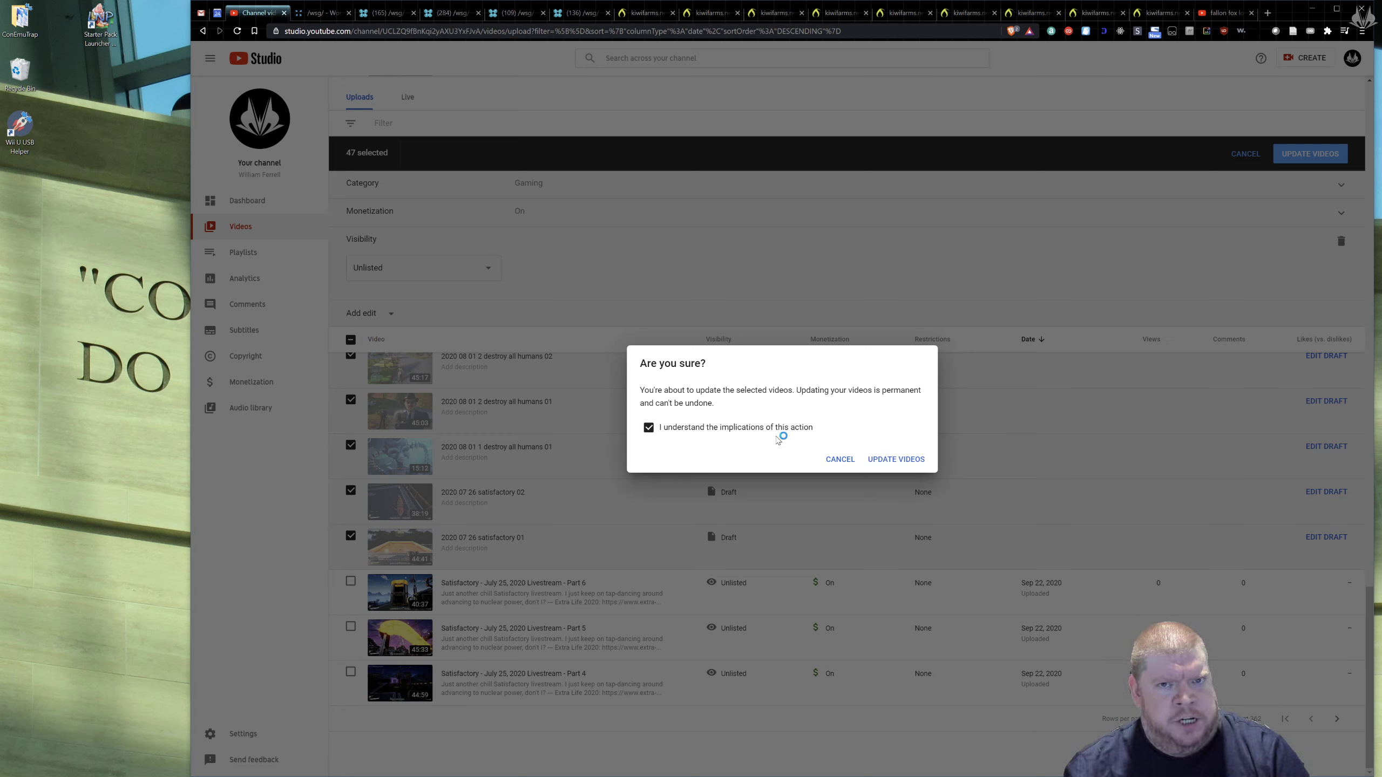
click(884, 460)
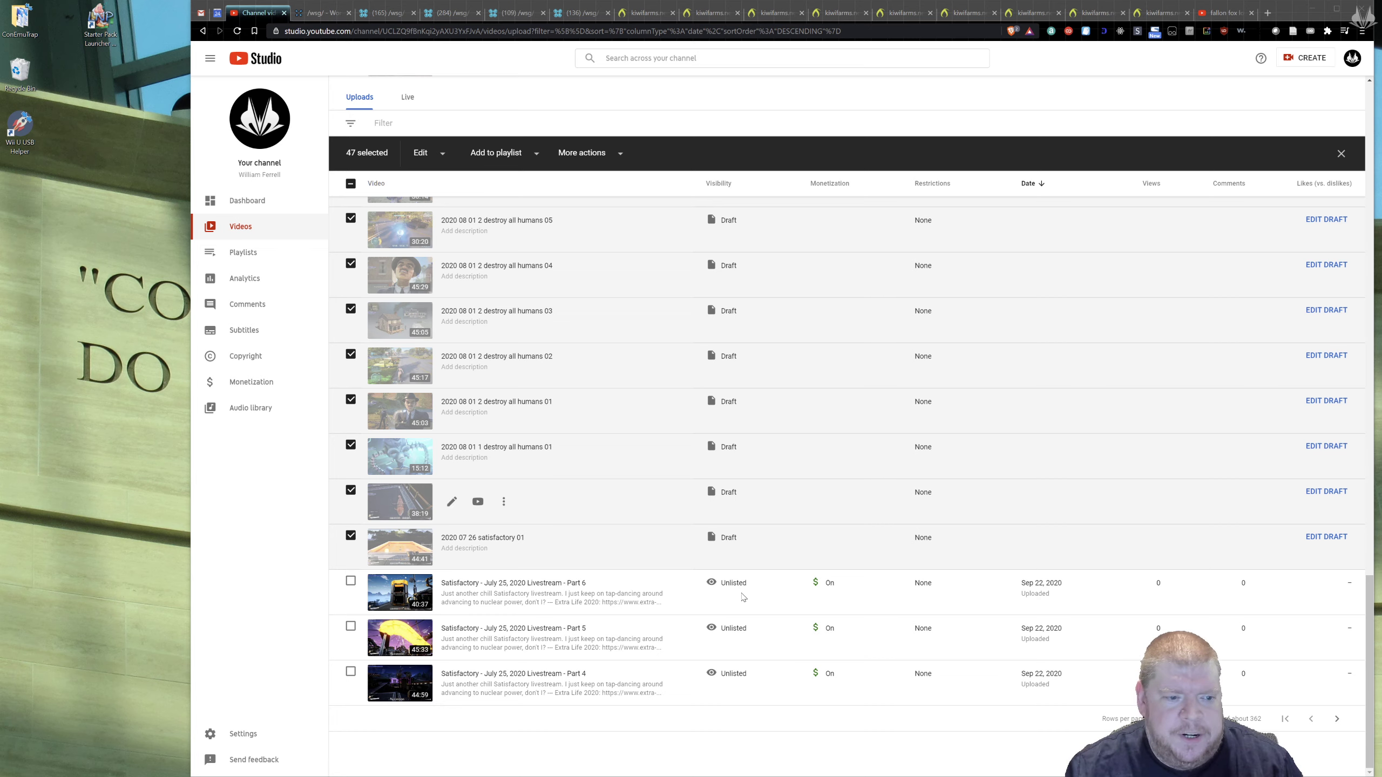
click(351, 184)
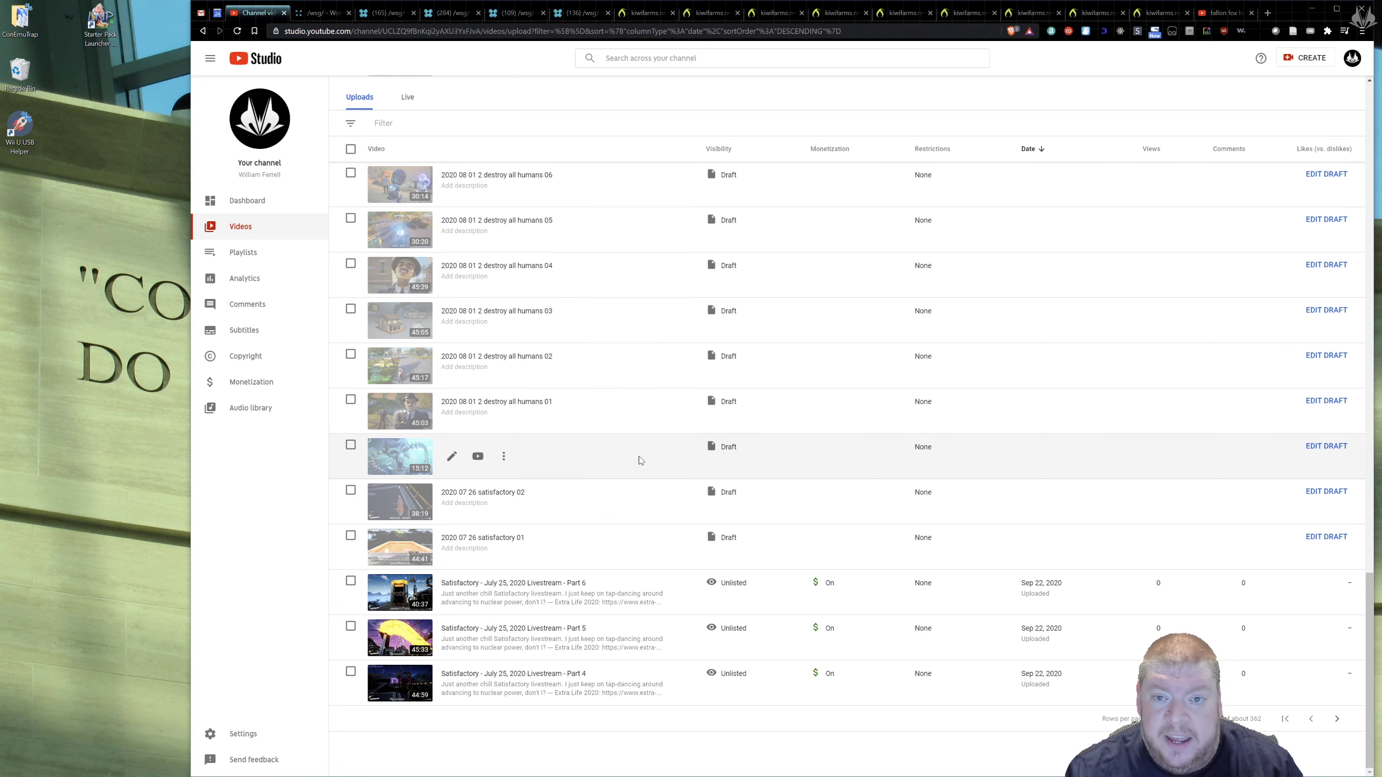
Switch to the YouTube notes file in GVim and examine the Satisfactory July 26, 2020 livestream's description and tags
key(alt+Tab)
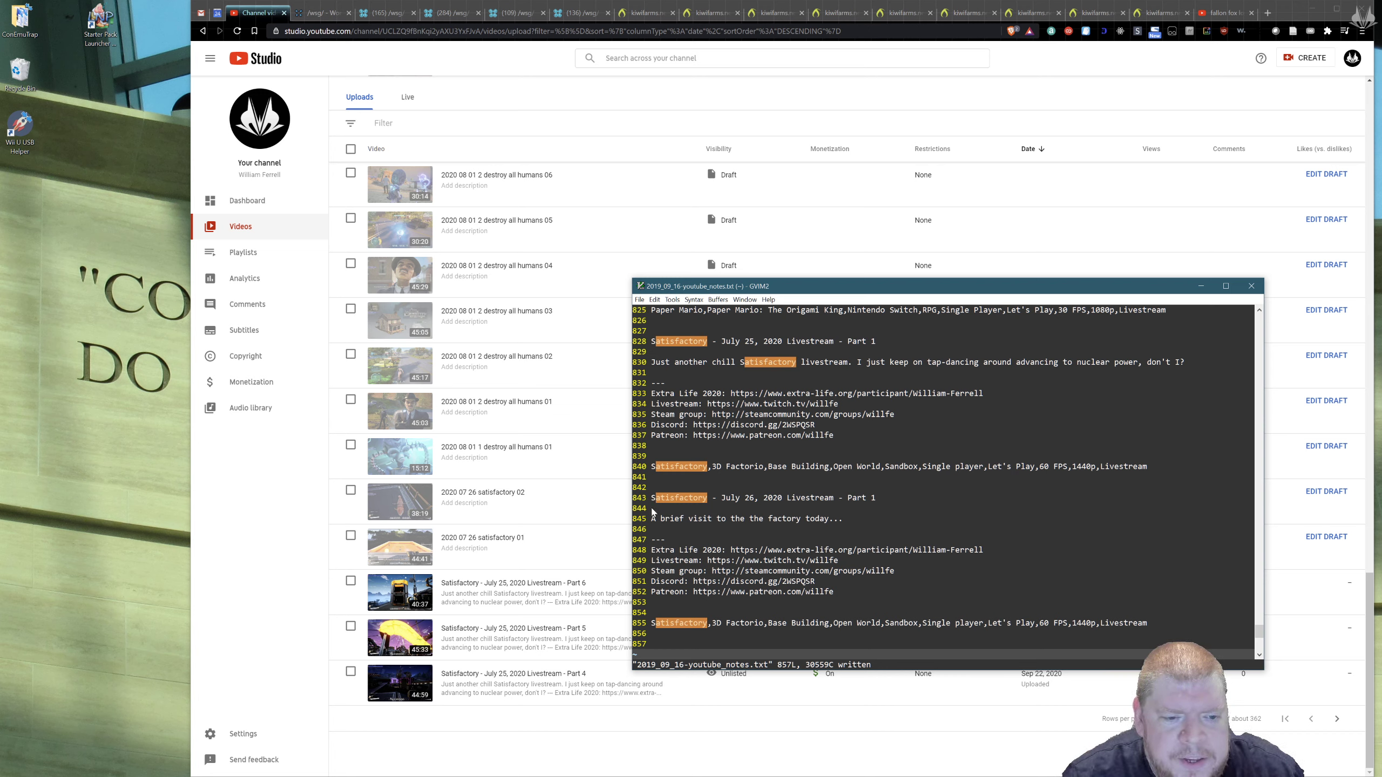
drag(653, 519, 752, 582)
double_click(748, 623)
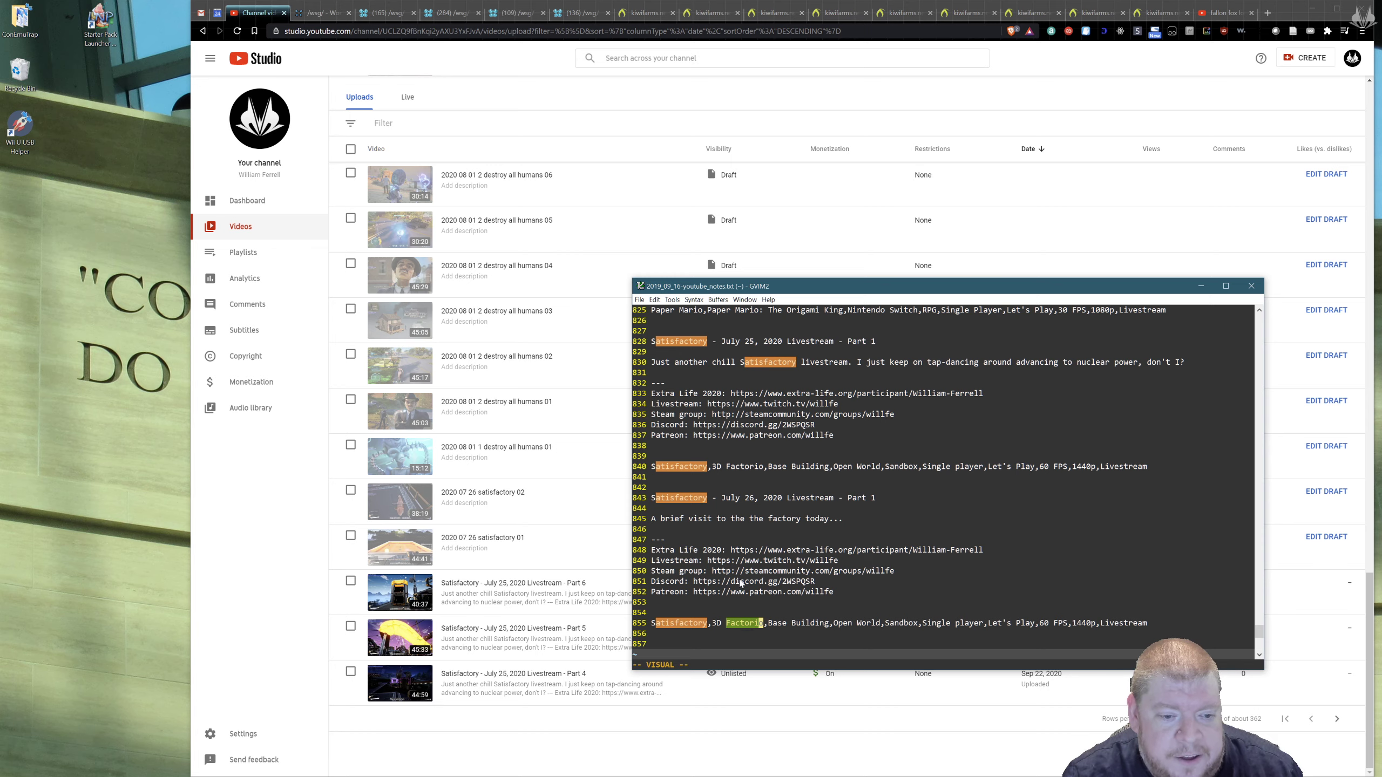
key(Escape)
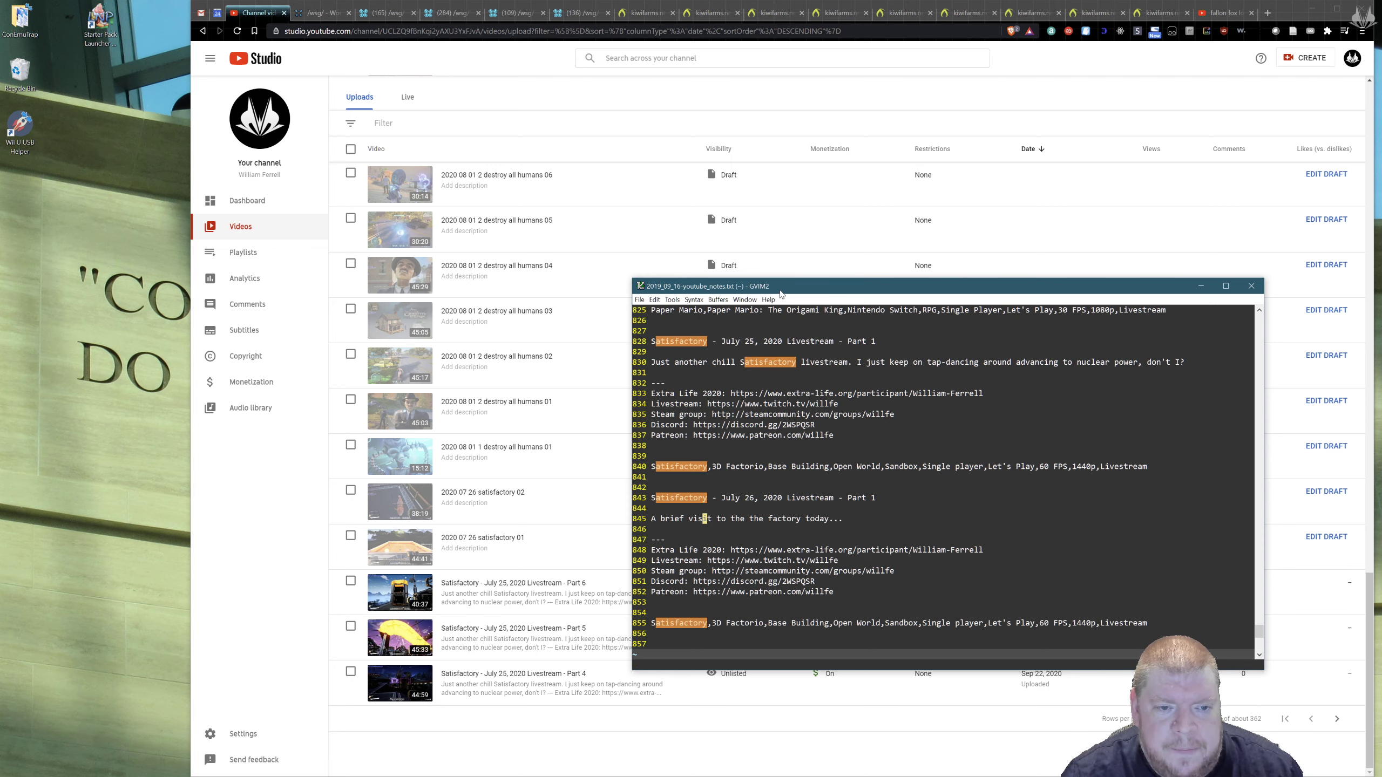
Switch back to YouTube Studio, select the 2020 07 26 satisfactory 01 and 02 drafts, and insert the prepared "A brief visit" description in a bulk edit
key(alt+Tab)
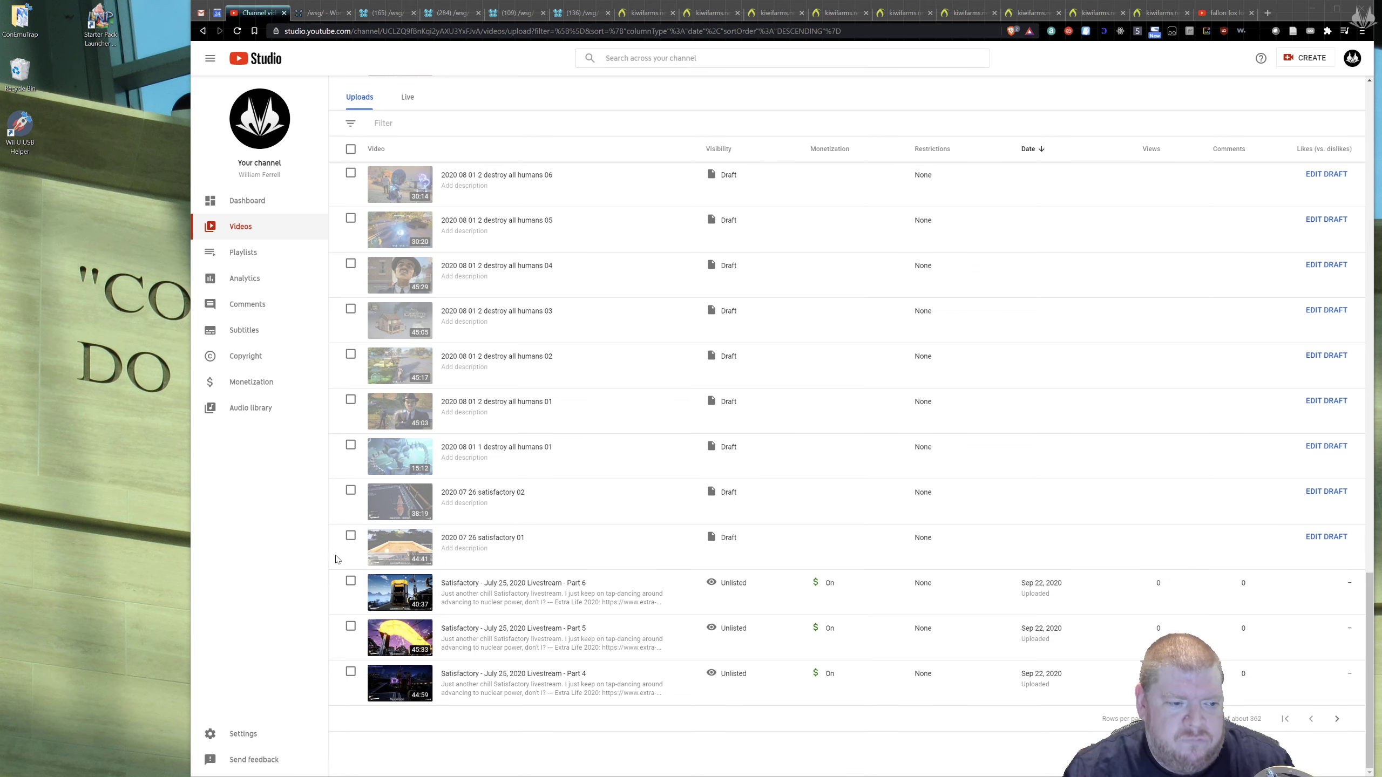
click(350, 536)
click(351, 491)
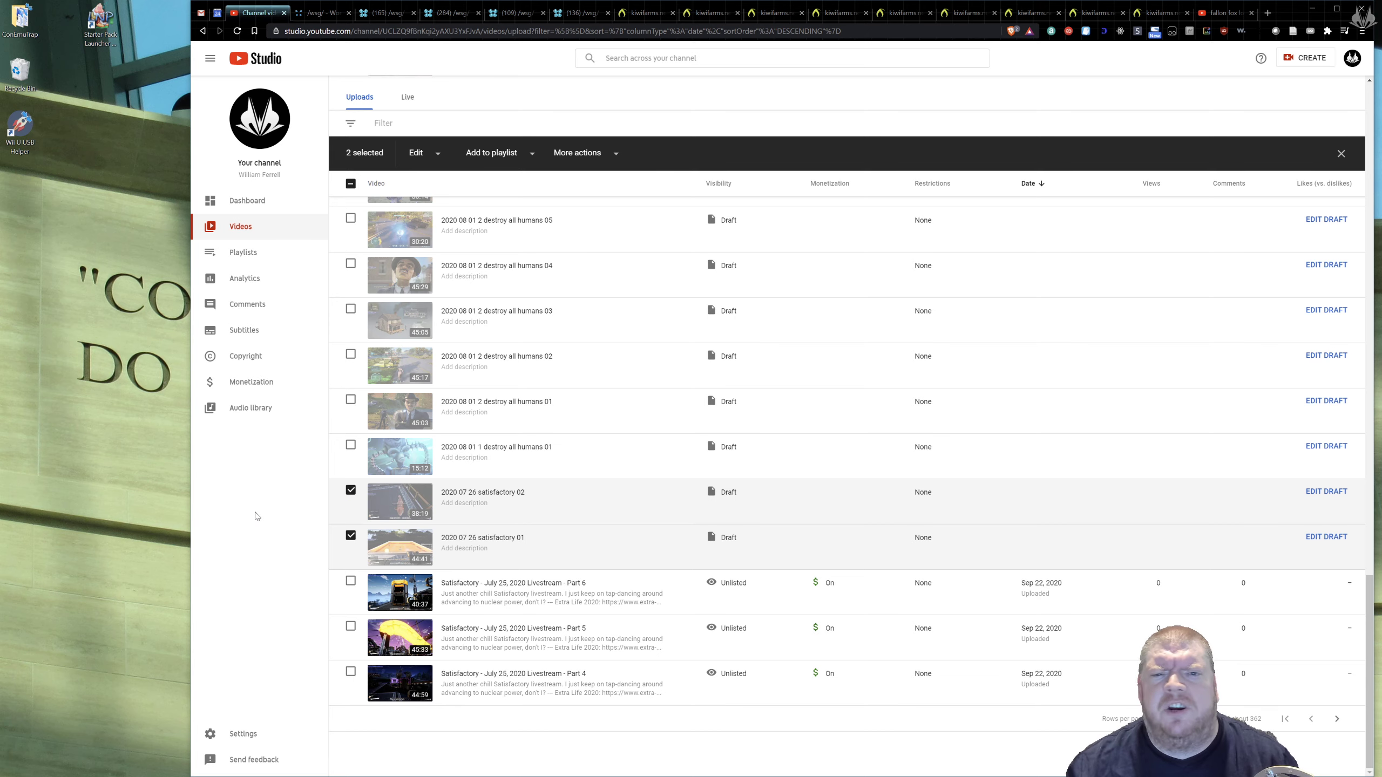
click(423, 154)
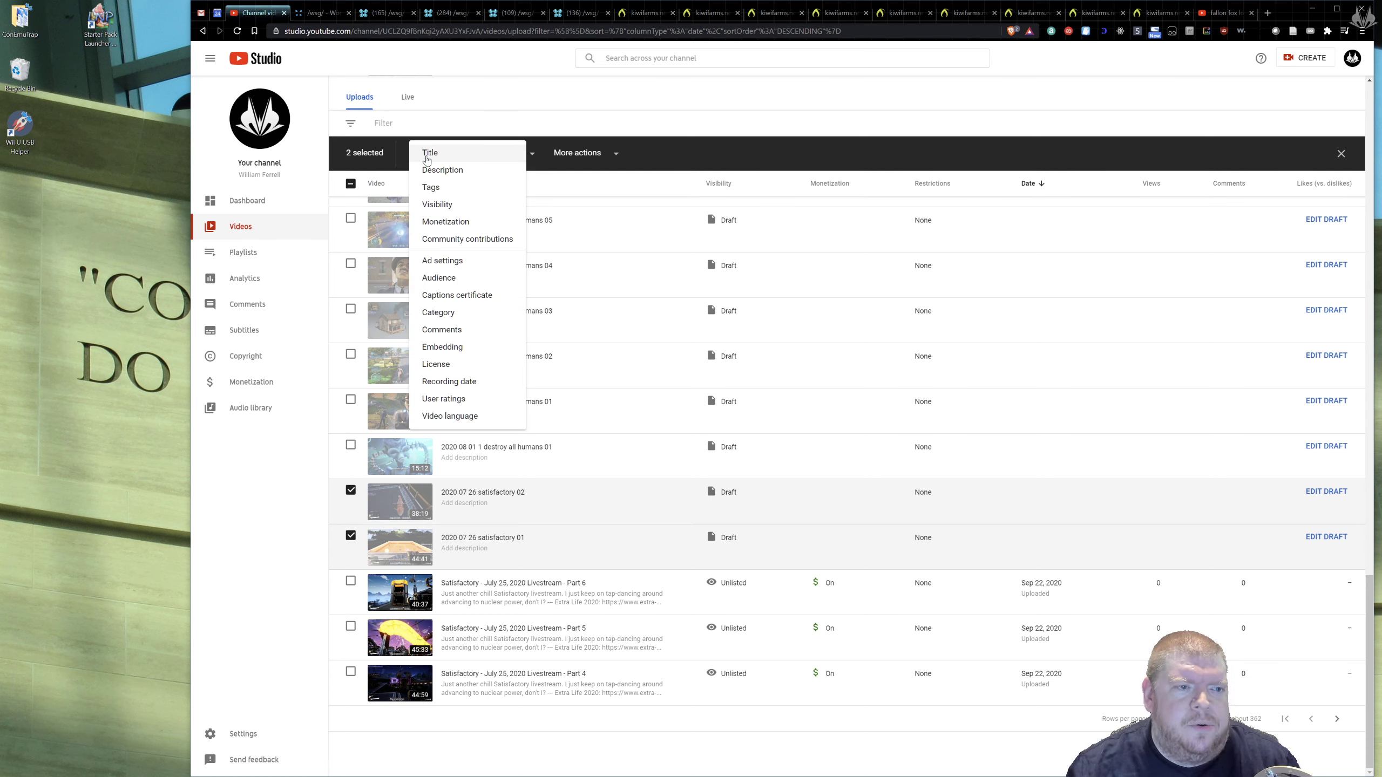
click(430, 172)
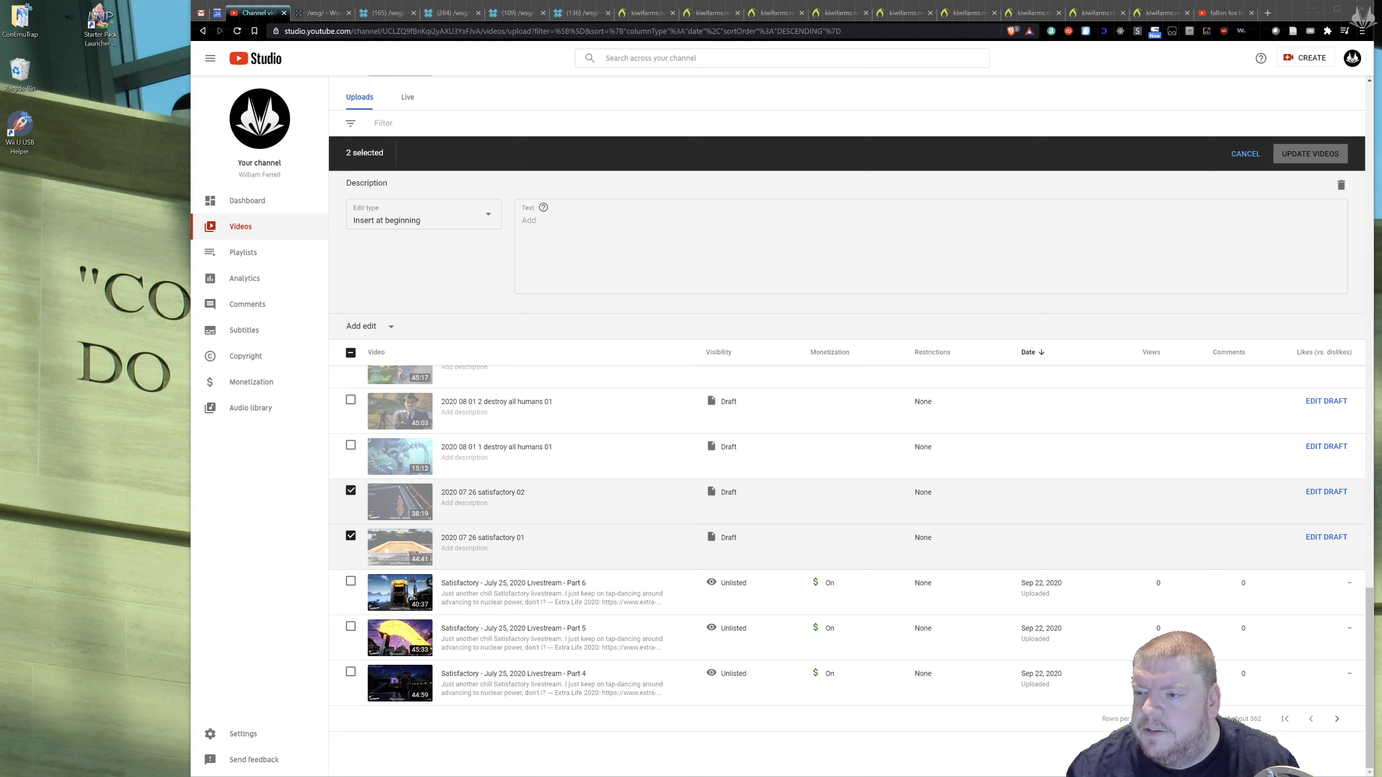
click(669, 292)
key(ctrl+v)
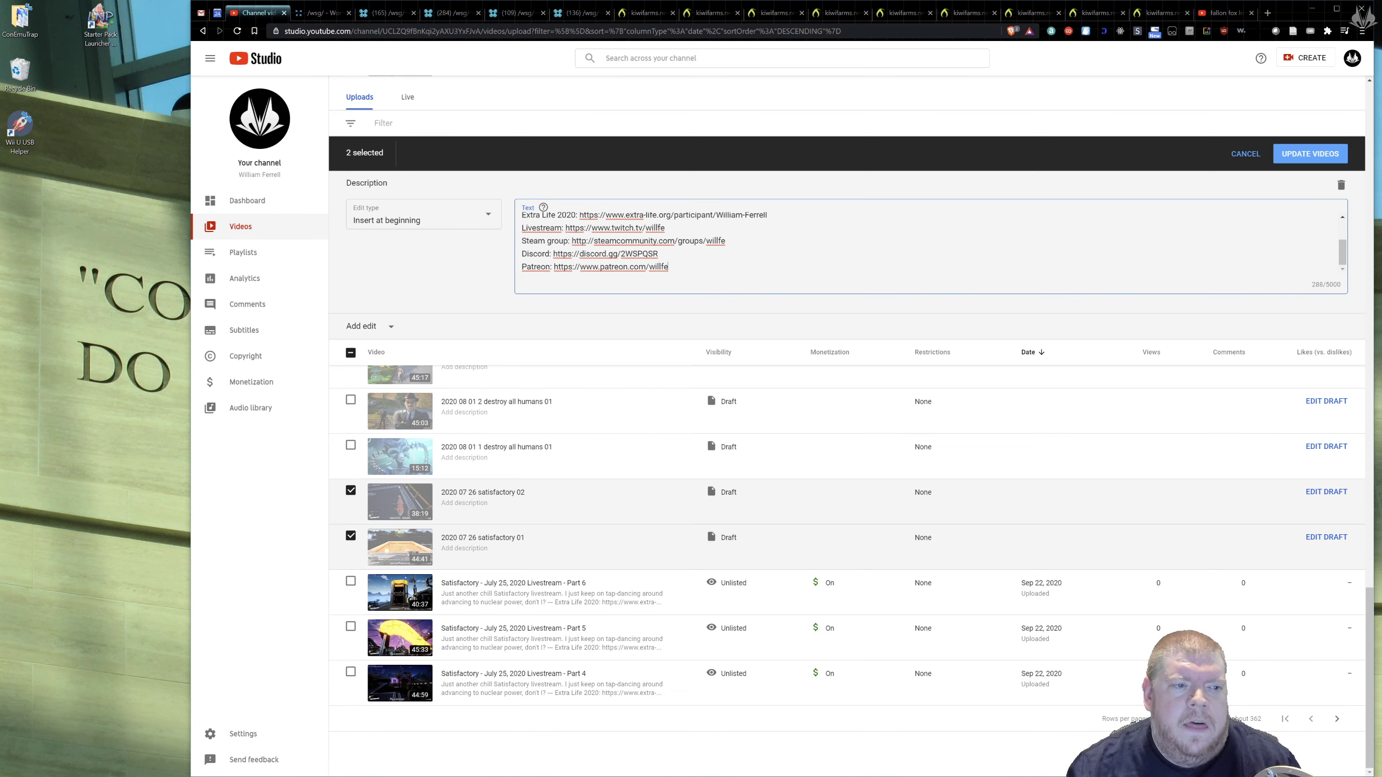
Add a category change to the bulk edit and set it to Gaming
click(388, 326)
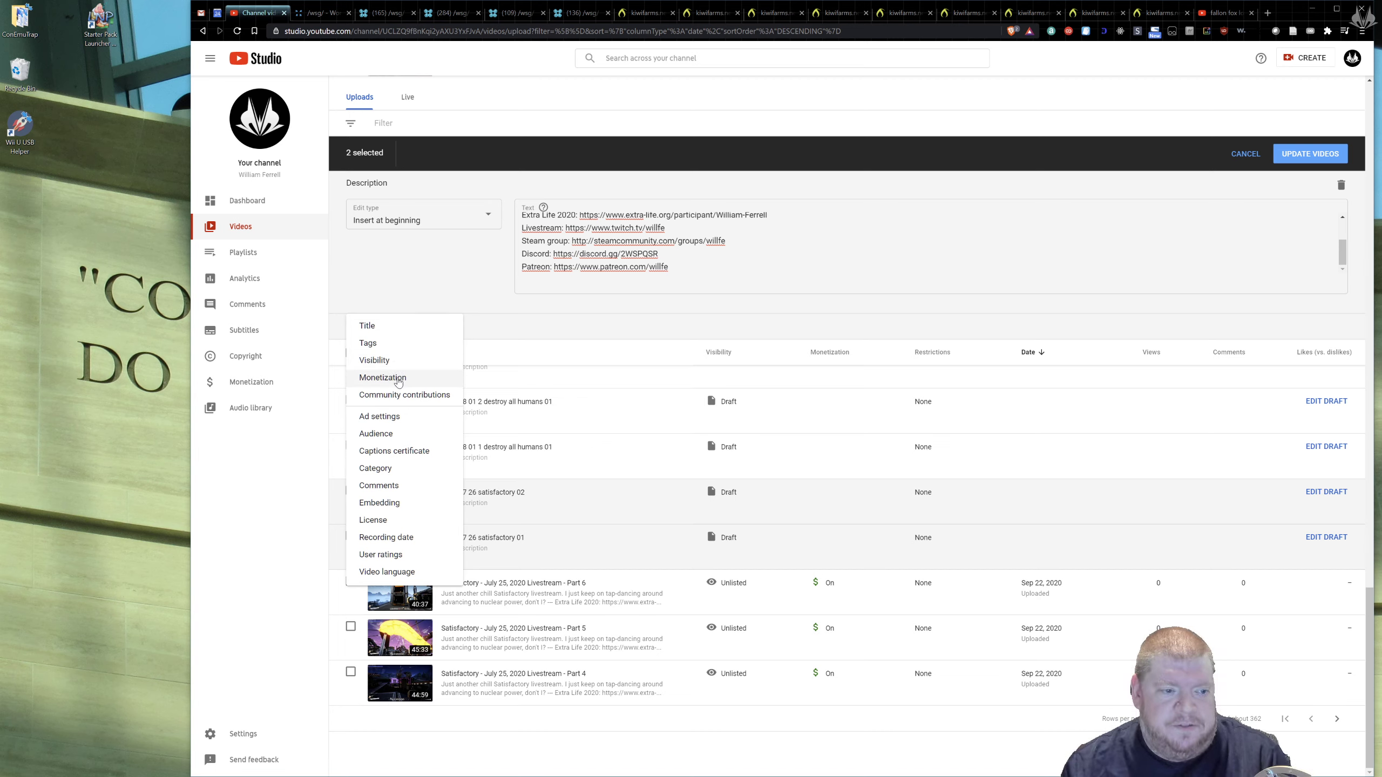
click(397, 469)
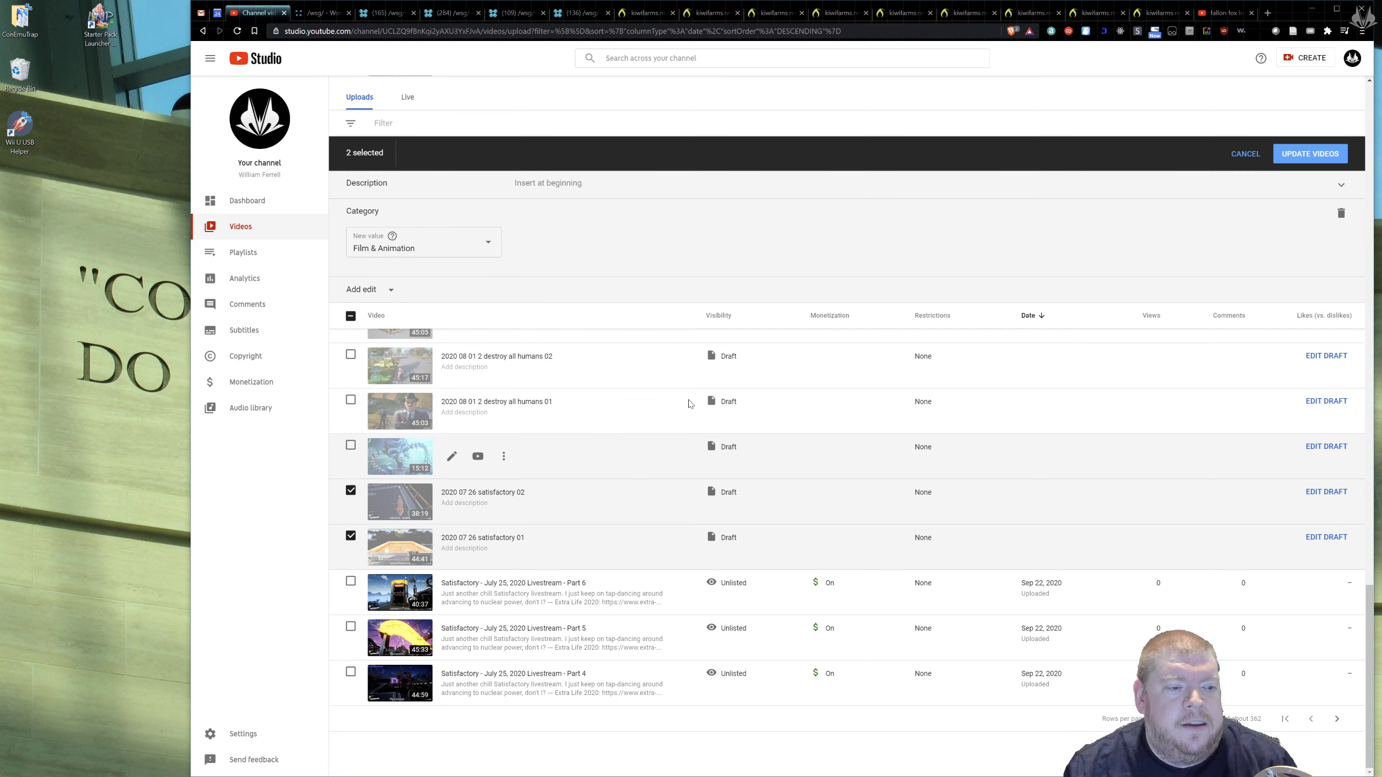
click(487, 246)
click(406, 347)
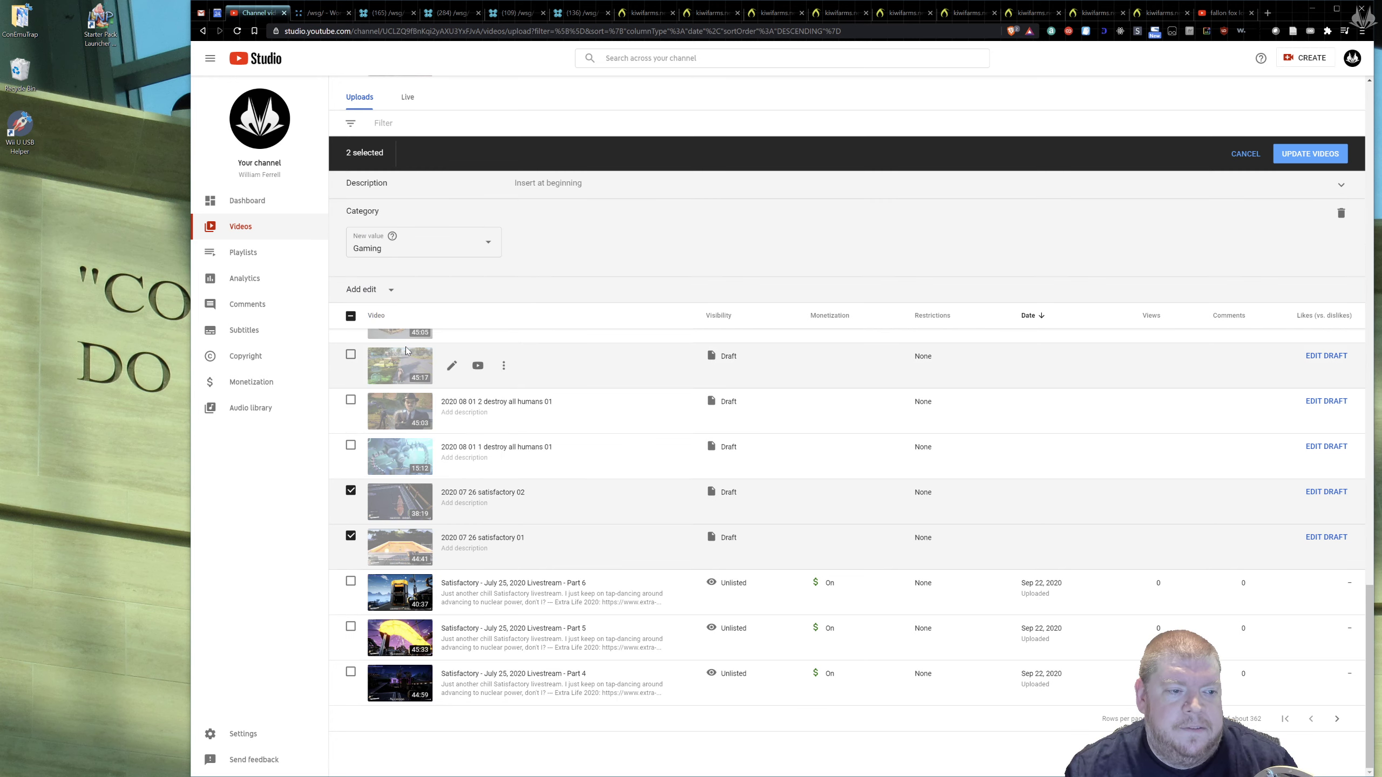
Add a recording date change to the bulk edit and set it to Jul 26, 2020
click(392, 291)
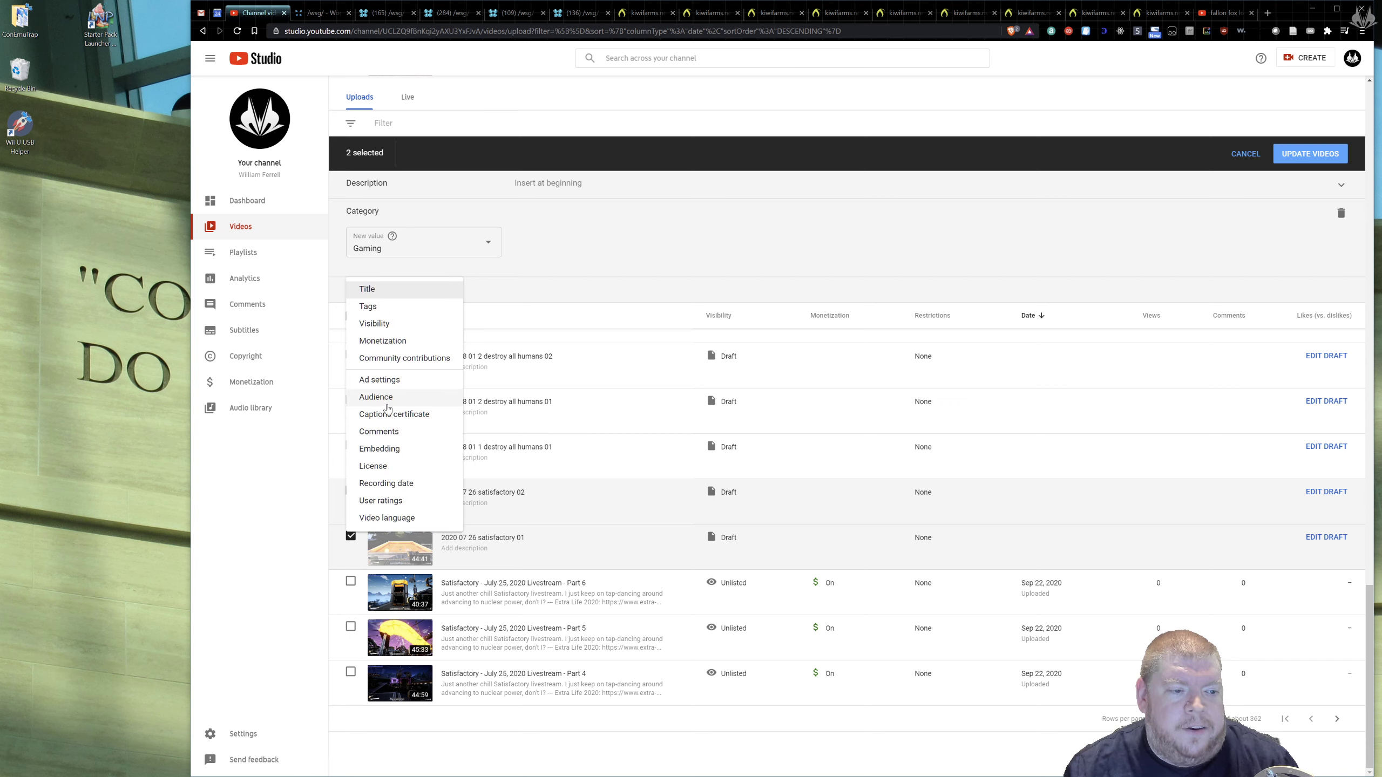
click(387, 482)
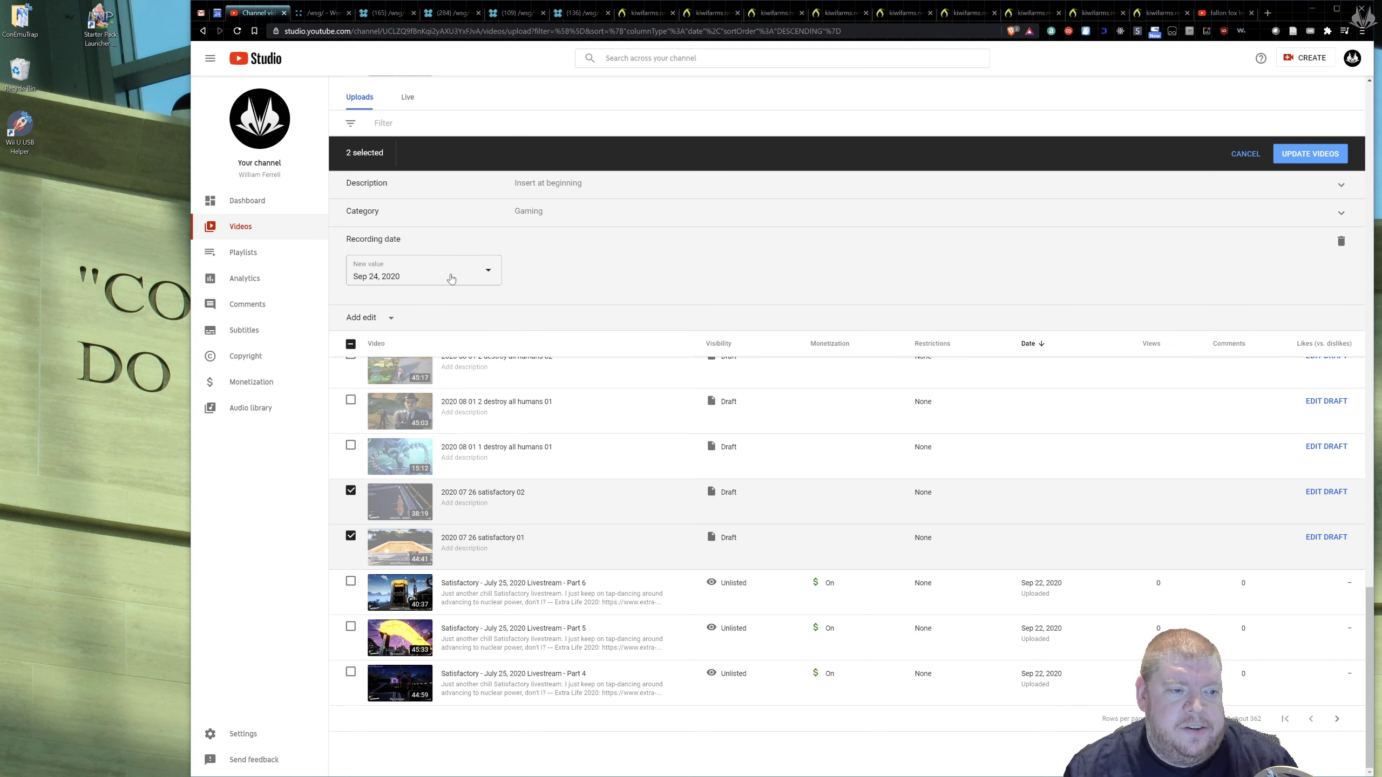
click(452, 277)
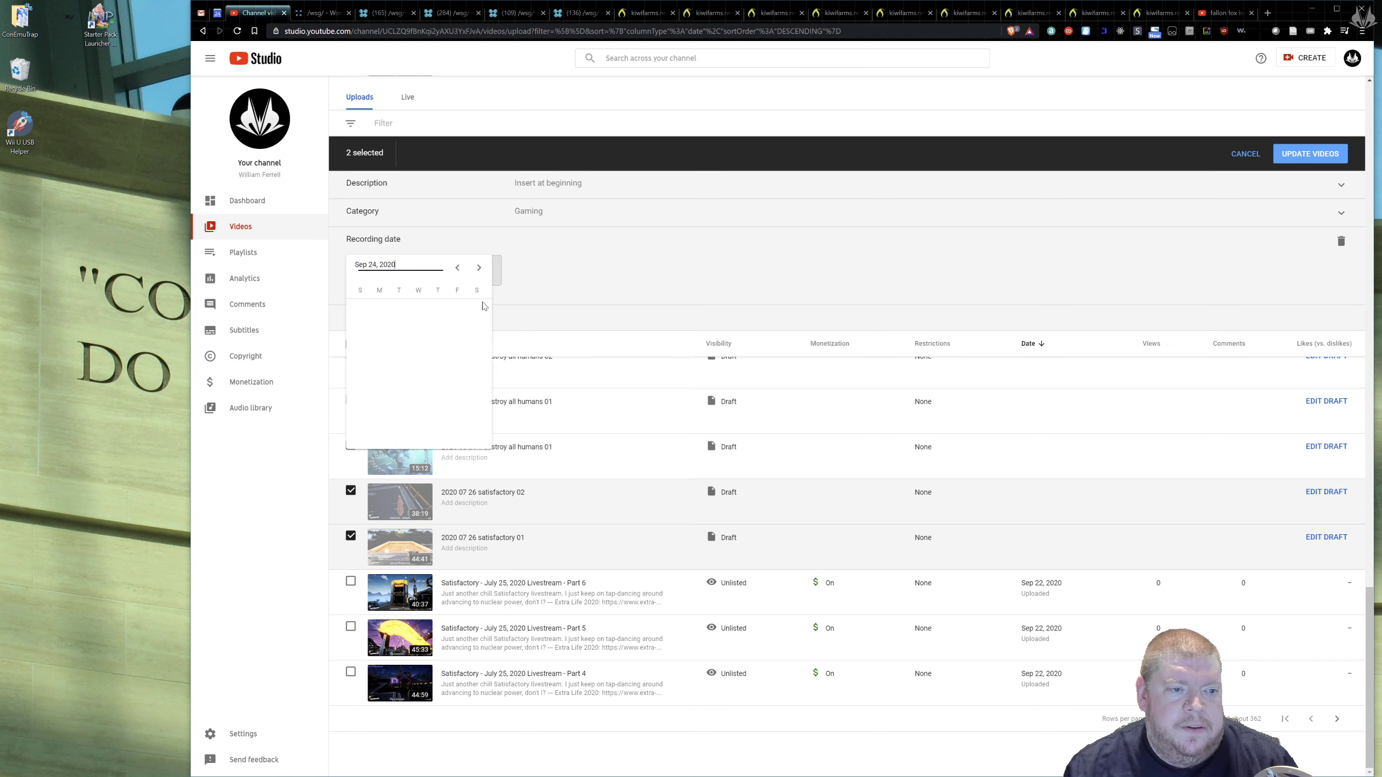
click(457, 269)
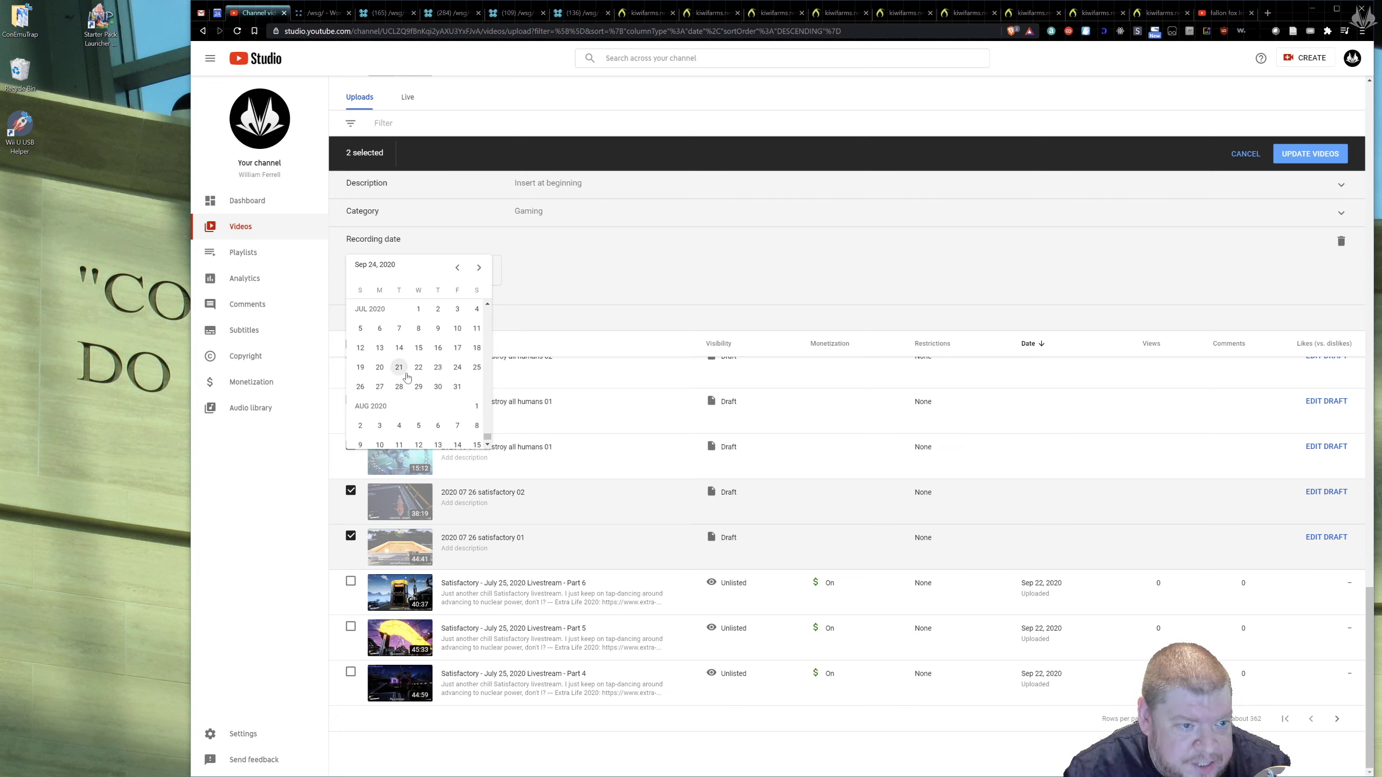
click(360, 387)
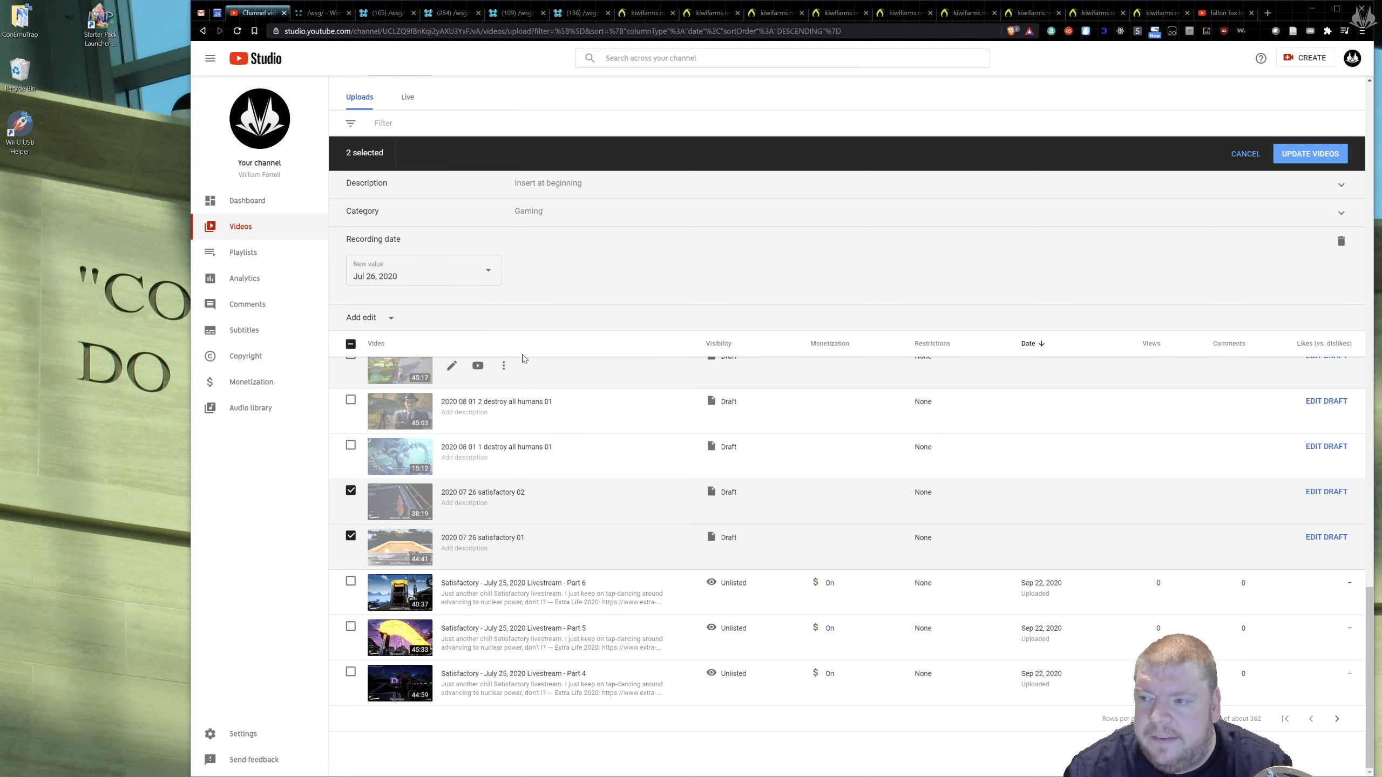
click(390, 317)
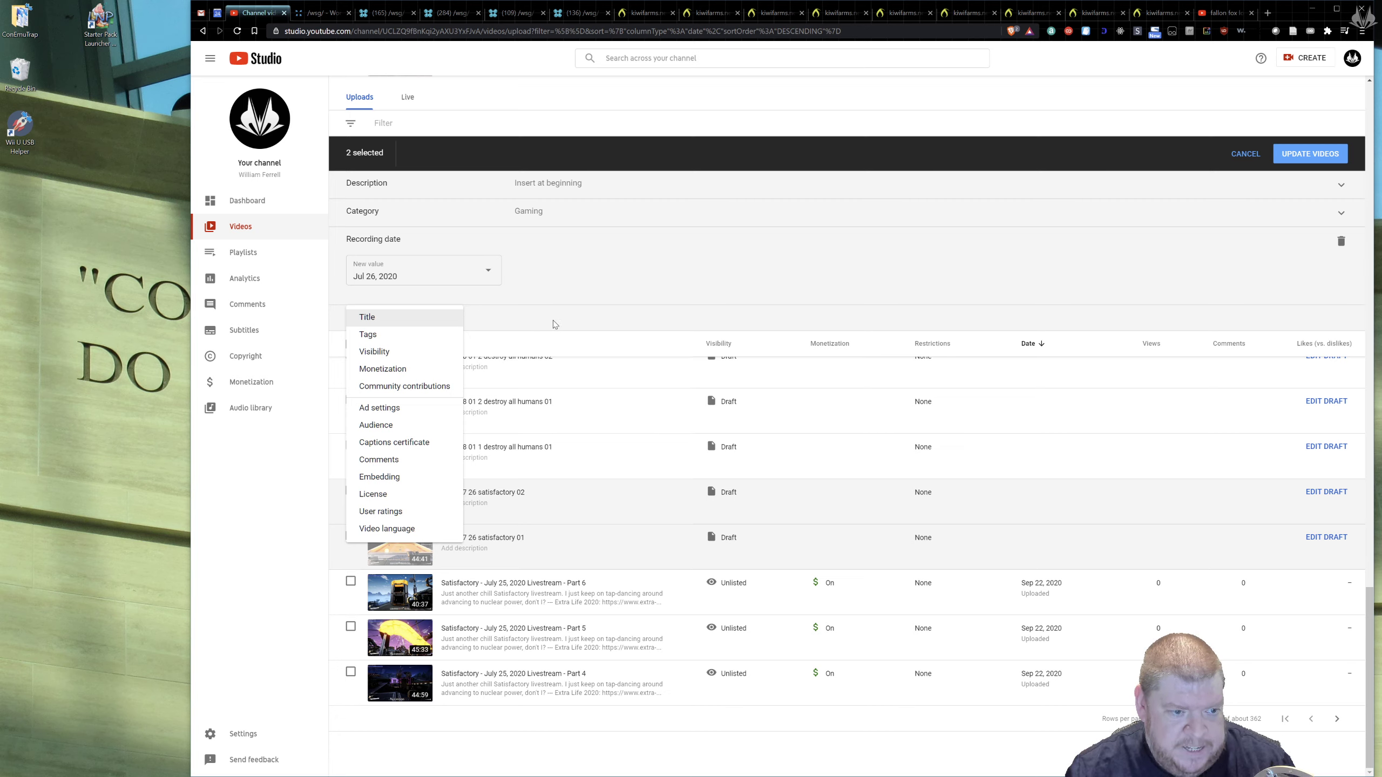
click(587, 327)
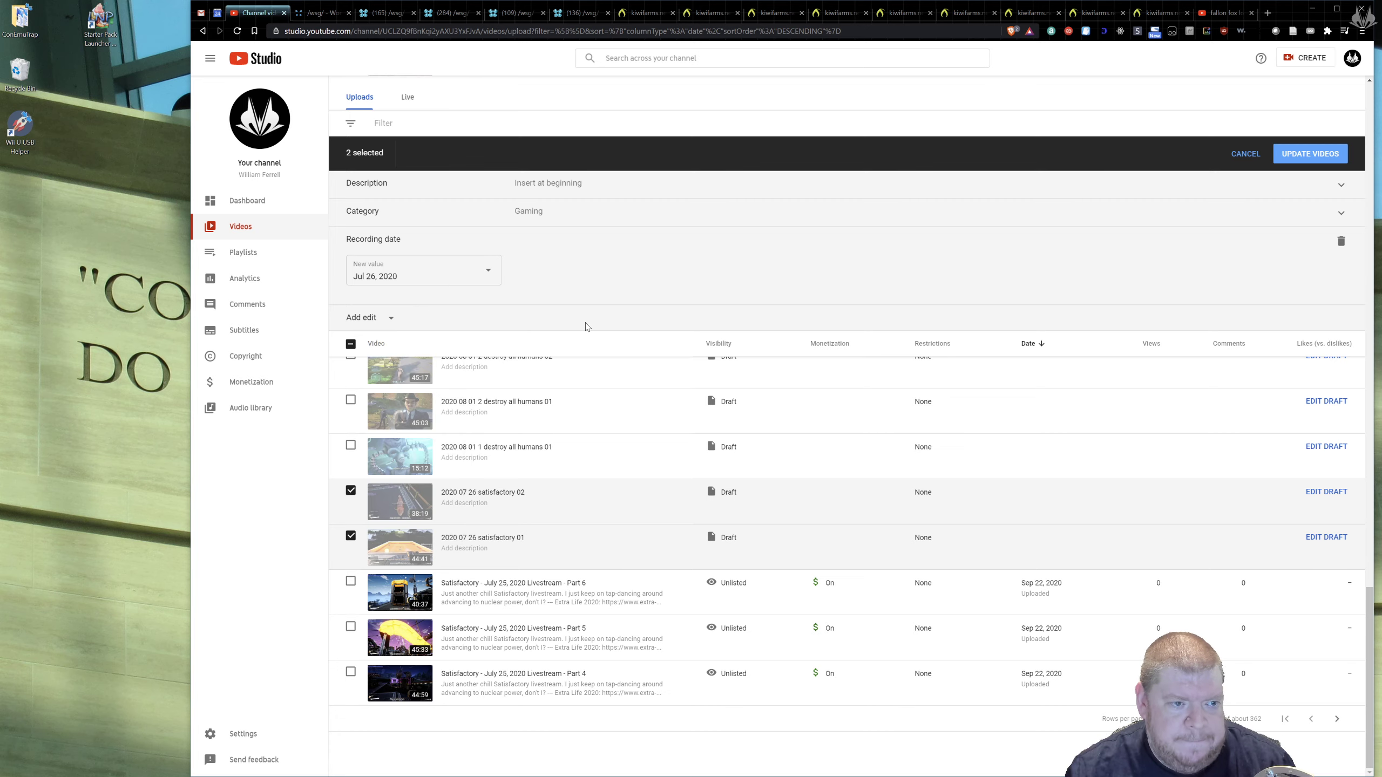
Apply the bulk edit to both satisfactory drafts, acknowledging its implications, and deselect the two videos
click(1311, 154)
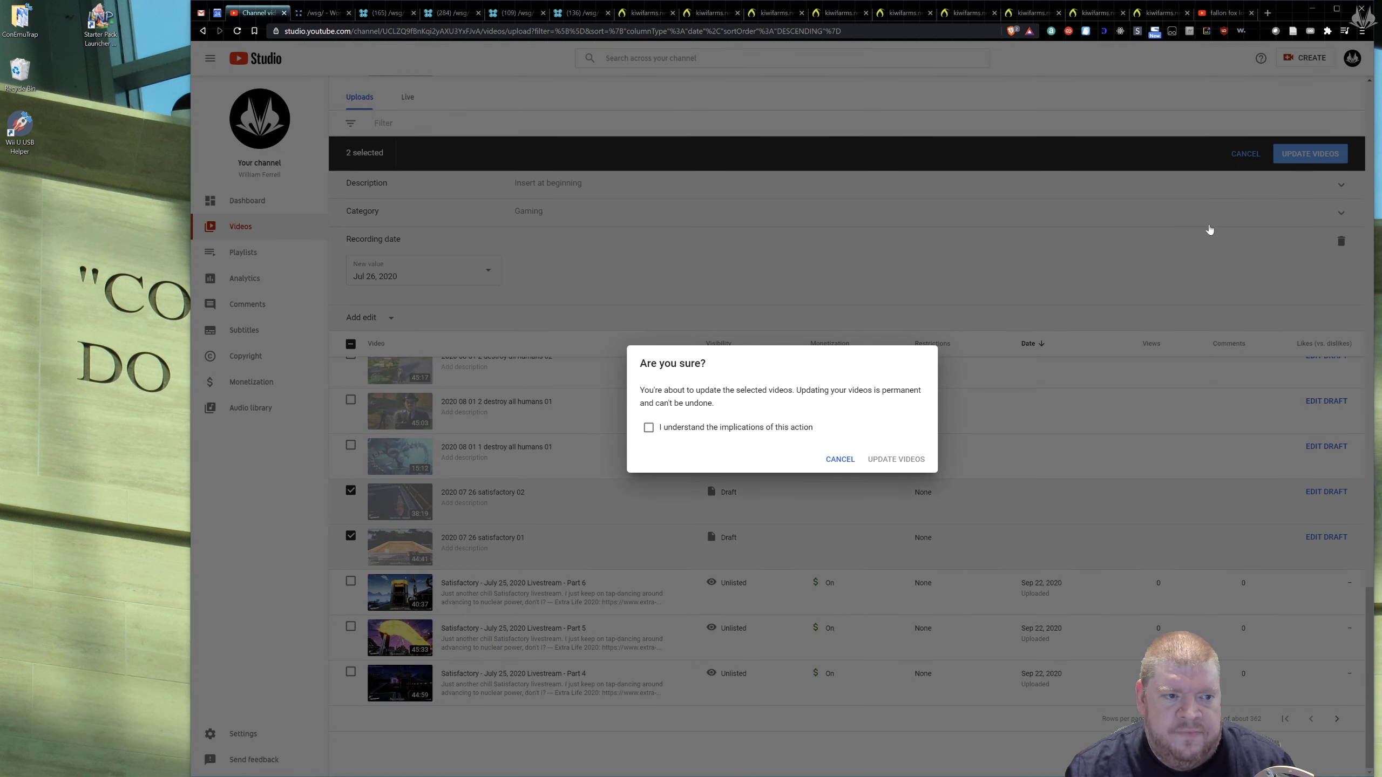
click(726, 426)
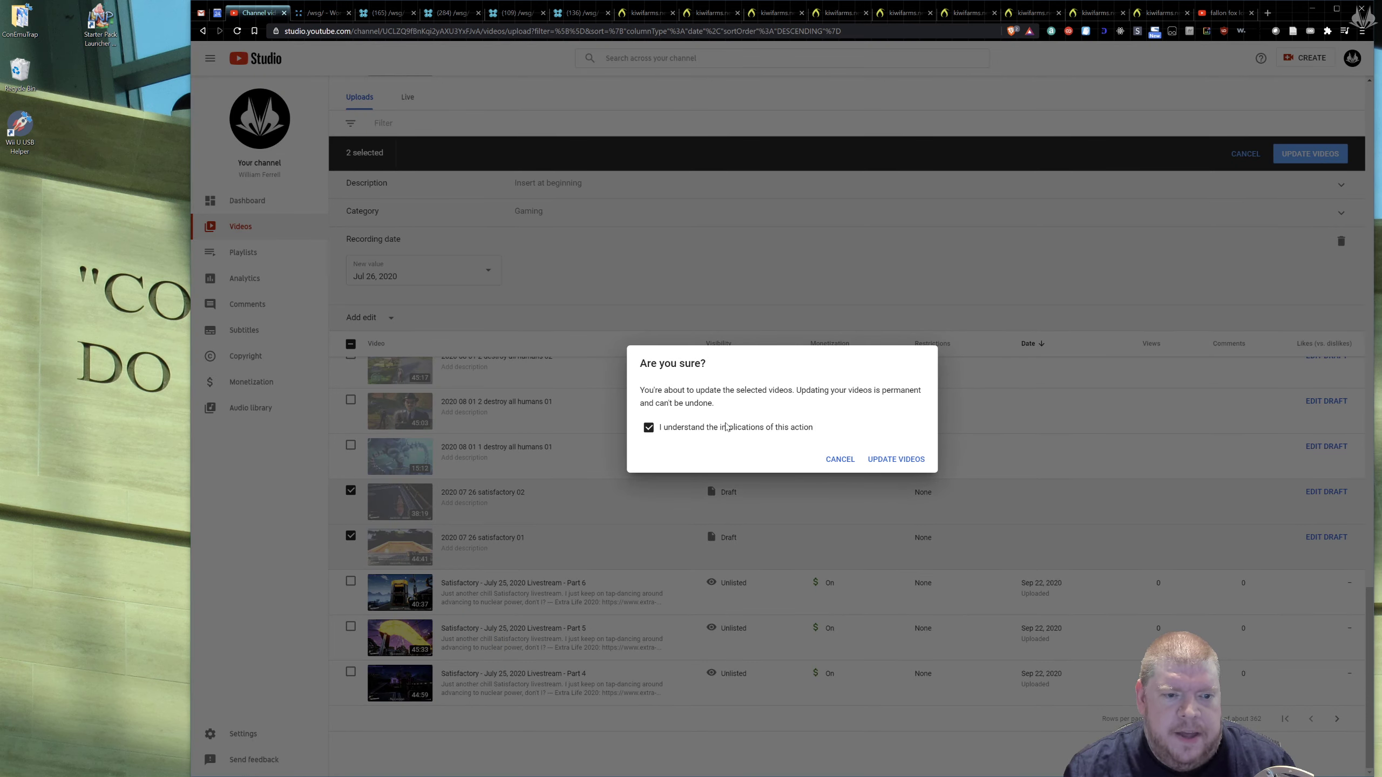
click(910, 461)
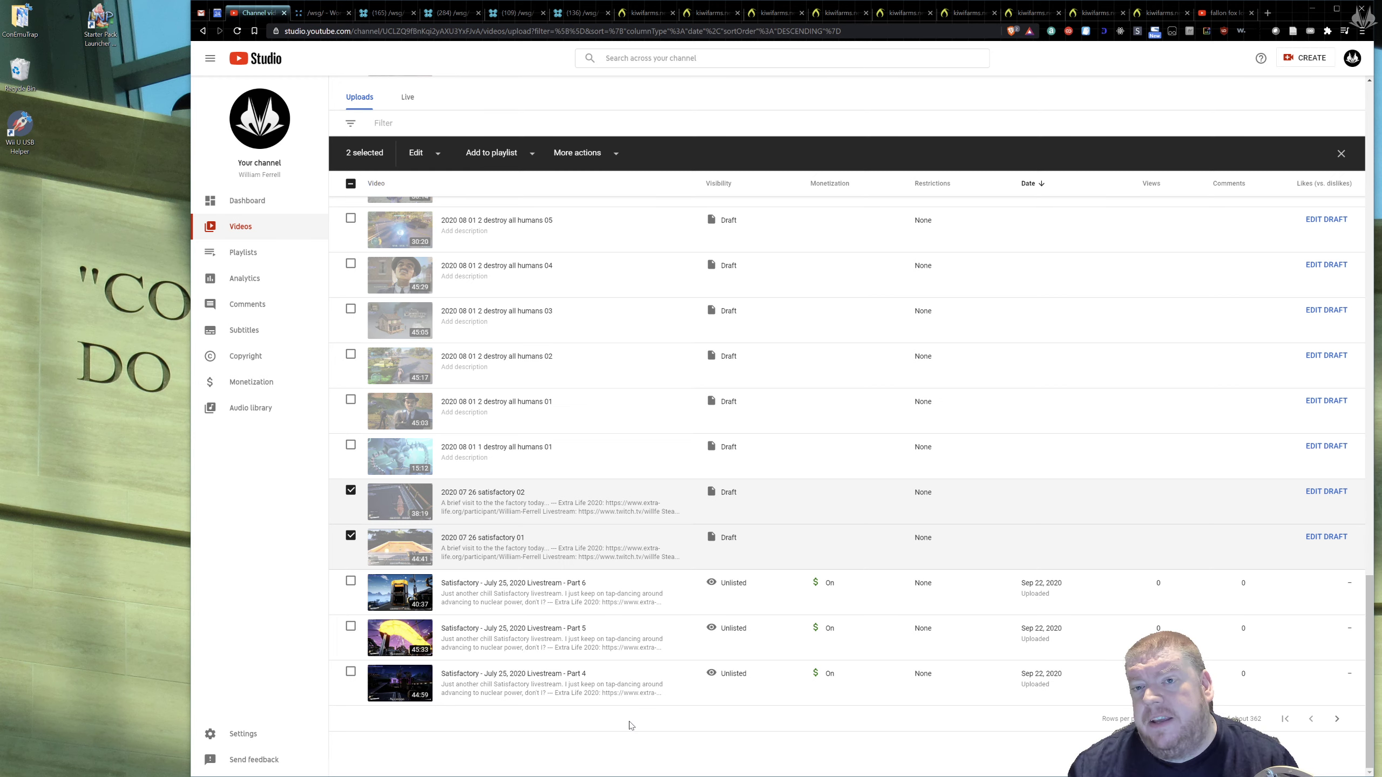
click(350, 535)
click(350, 491)
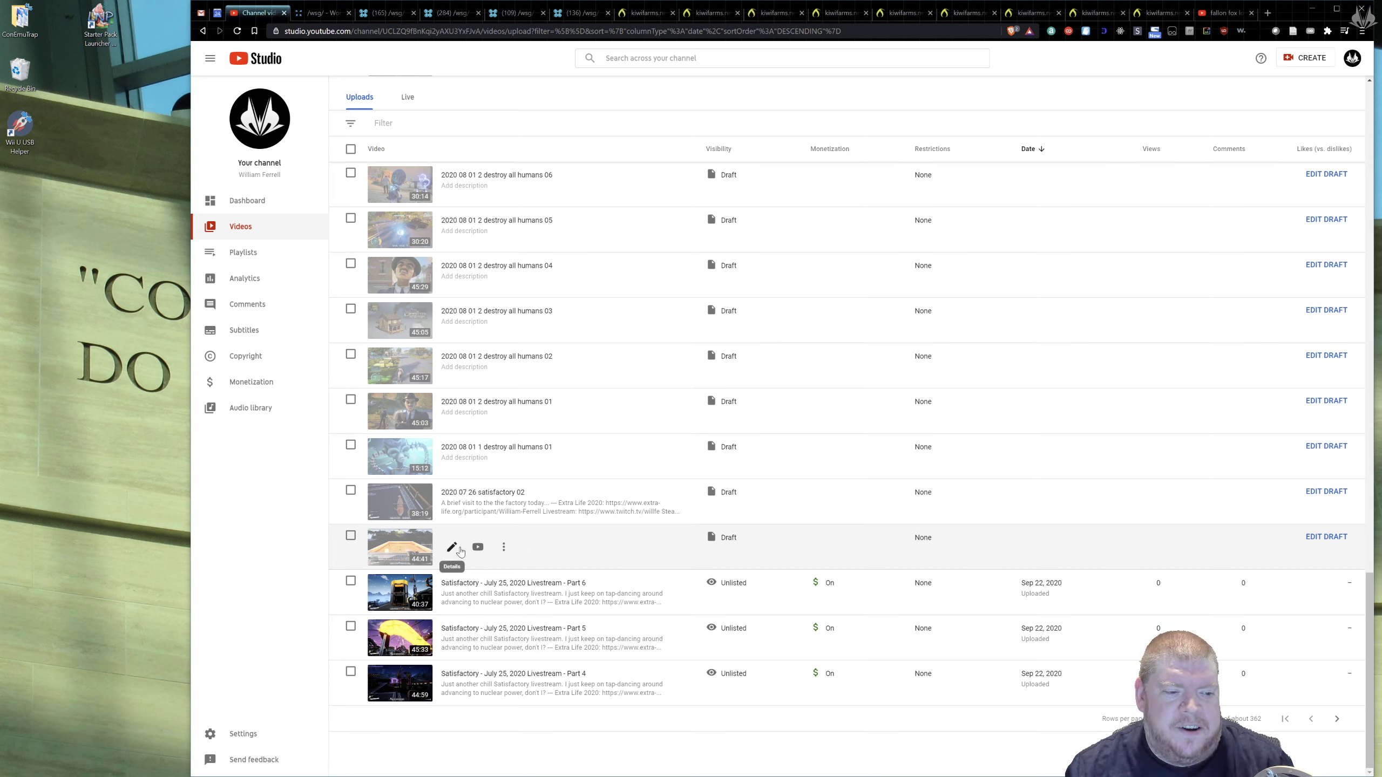
Open the 2020 07 26 satisfactory 01 draft for editing and retitle it "Satisfactory - July 26, 2020 Livestream - Part 1"
click(503, 548)
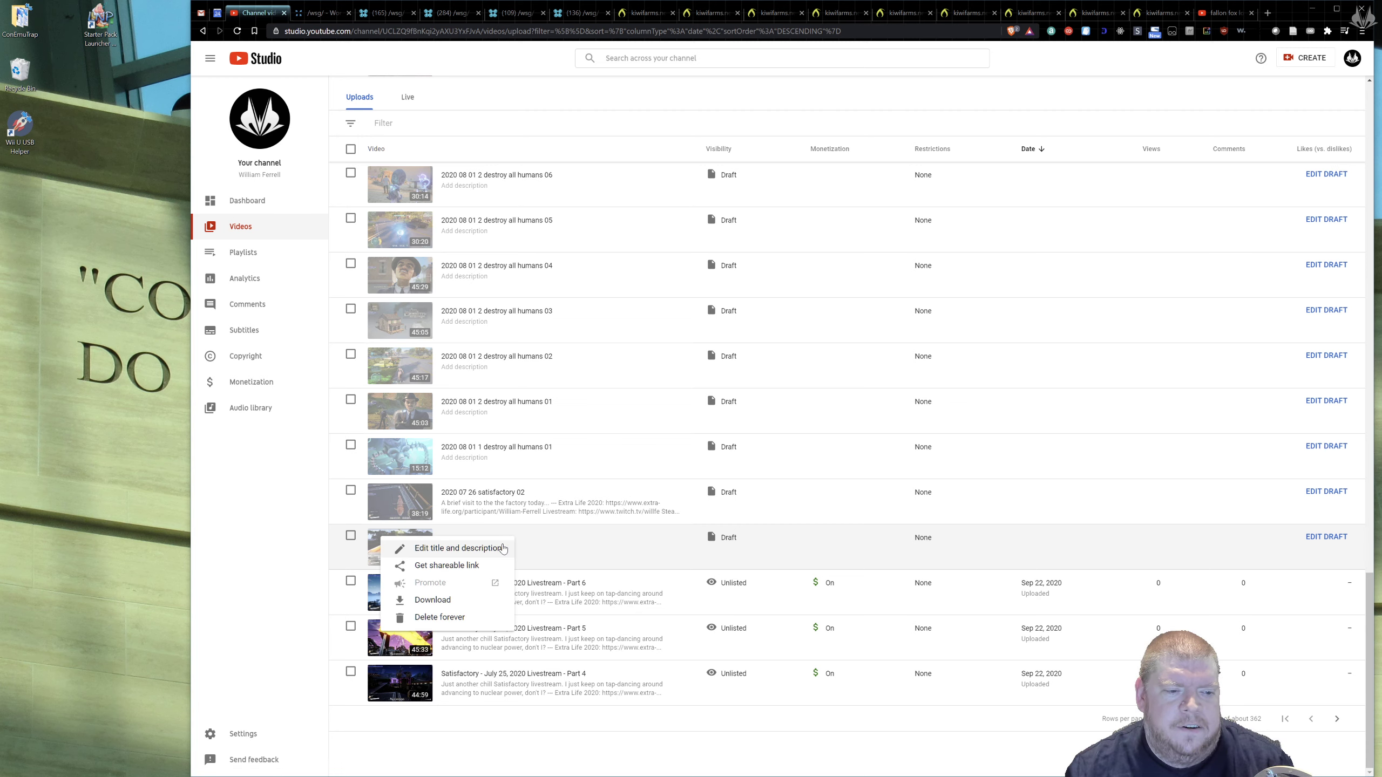
click(554, 719)
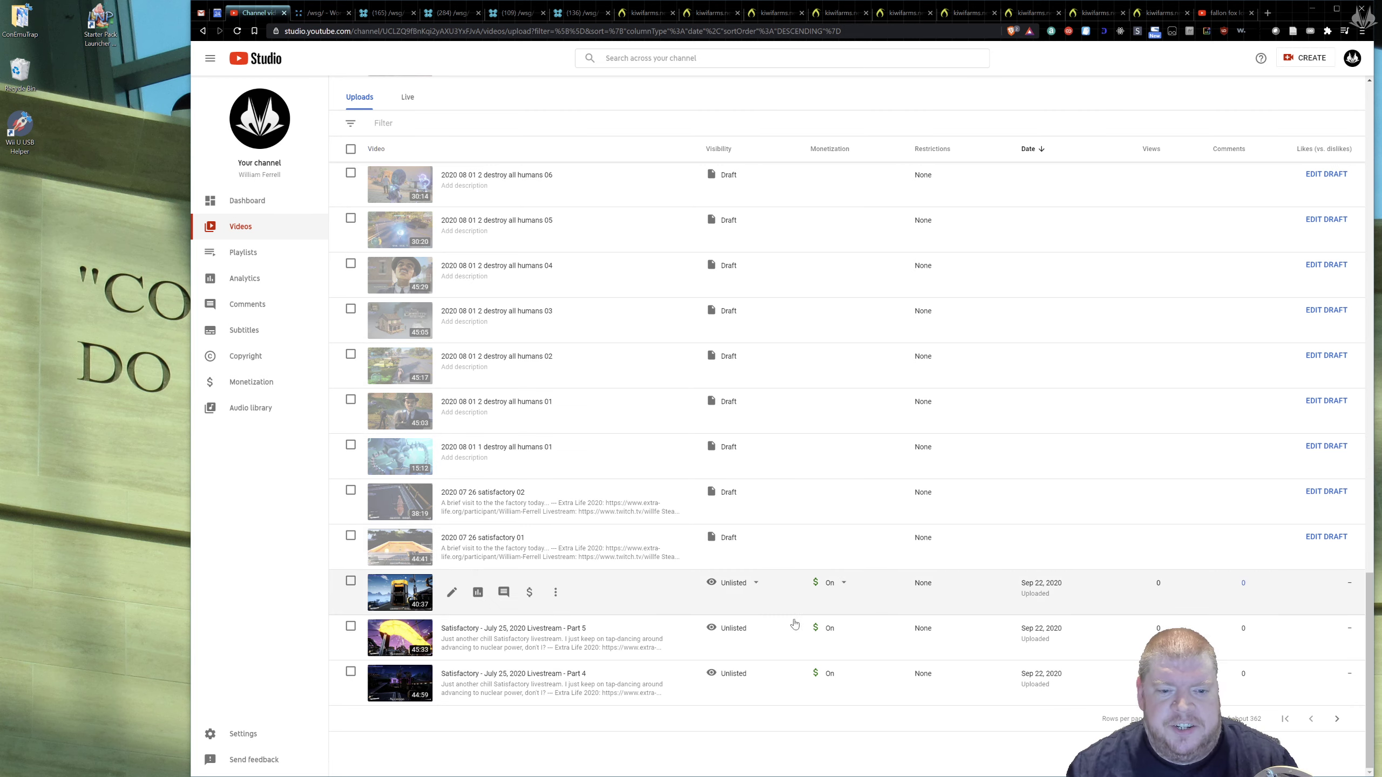
click(1325, 538)
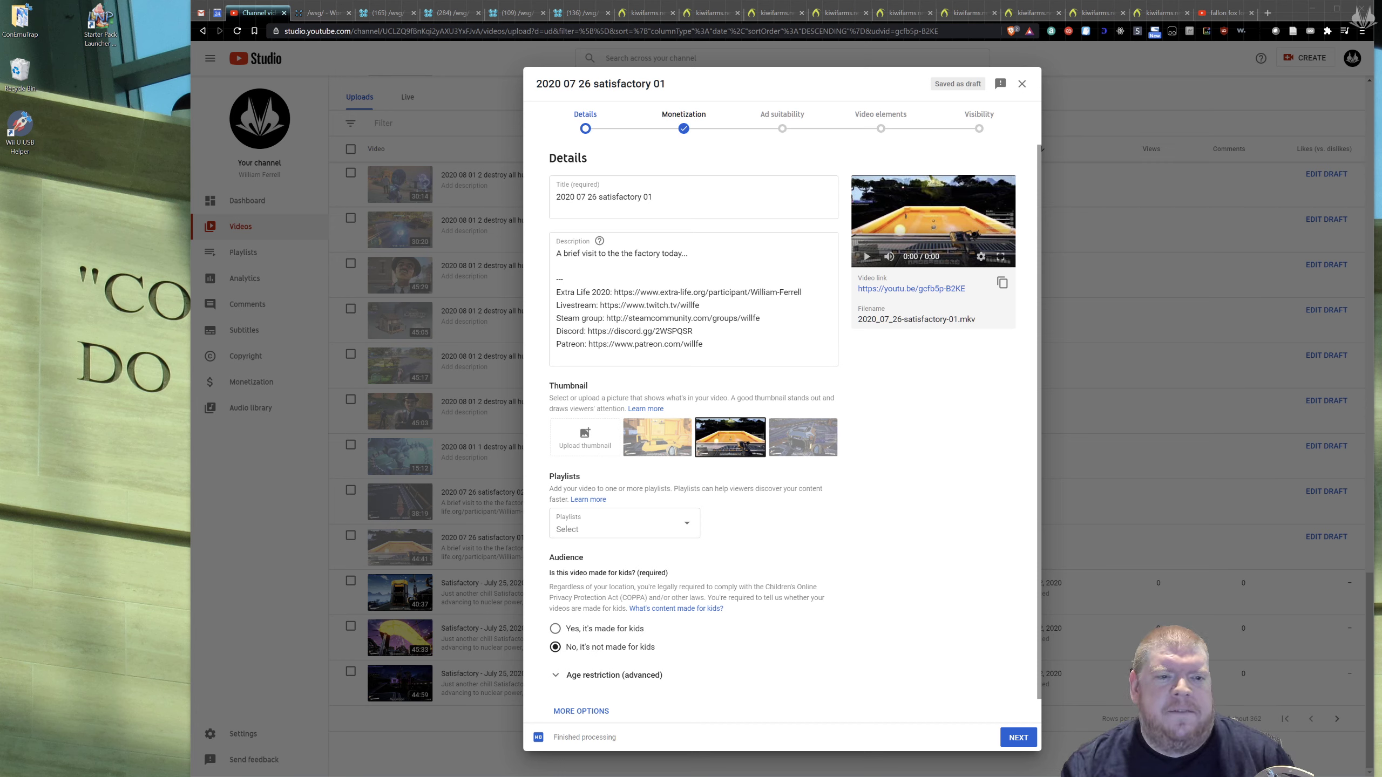
click(724, 213)
key(ctrl+a)
text(Satisfactory - July 26, 2020 Livestream - Part 1)
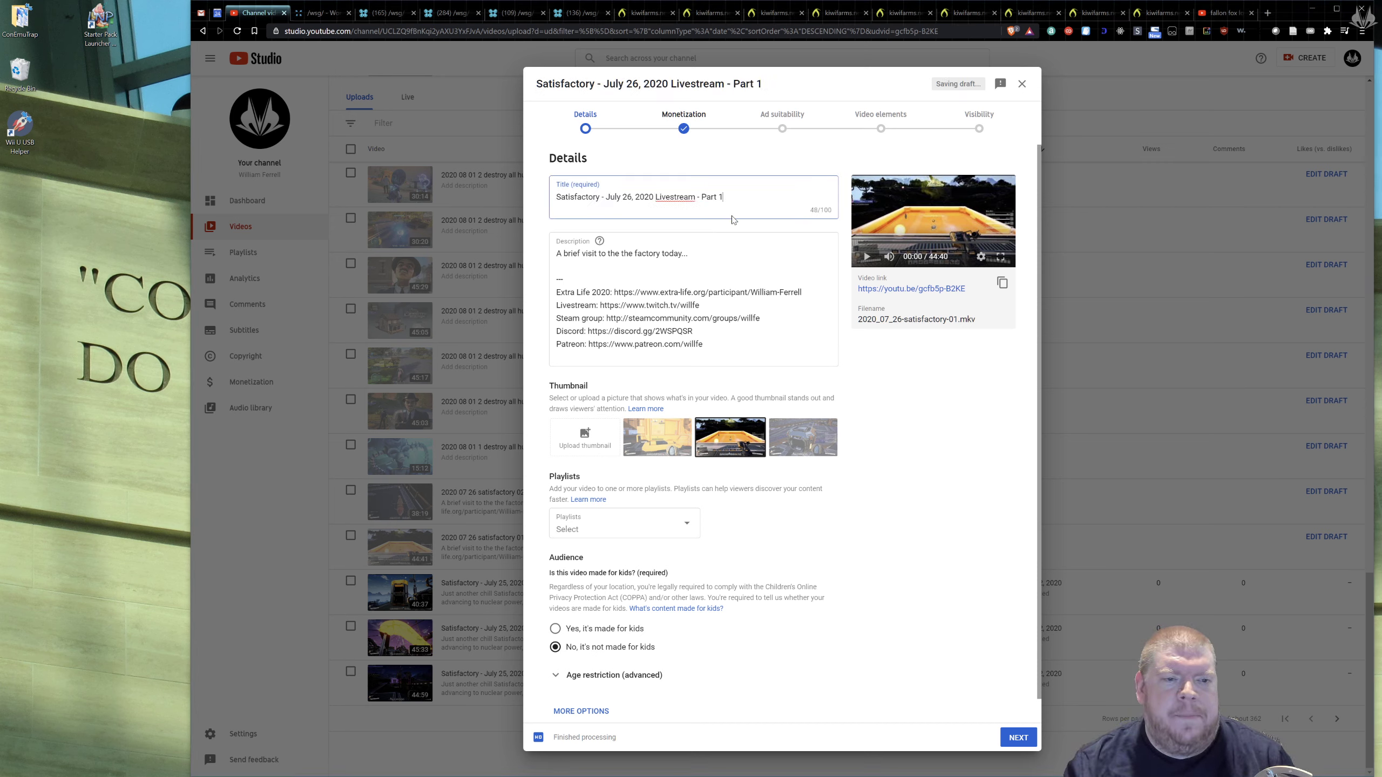
drag(718, 197, 556, 197)
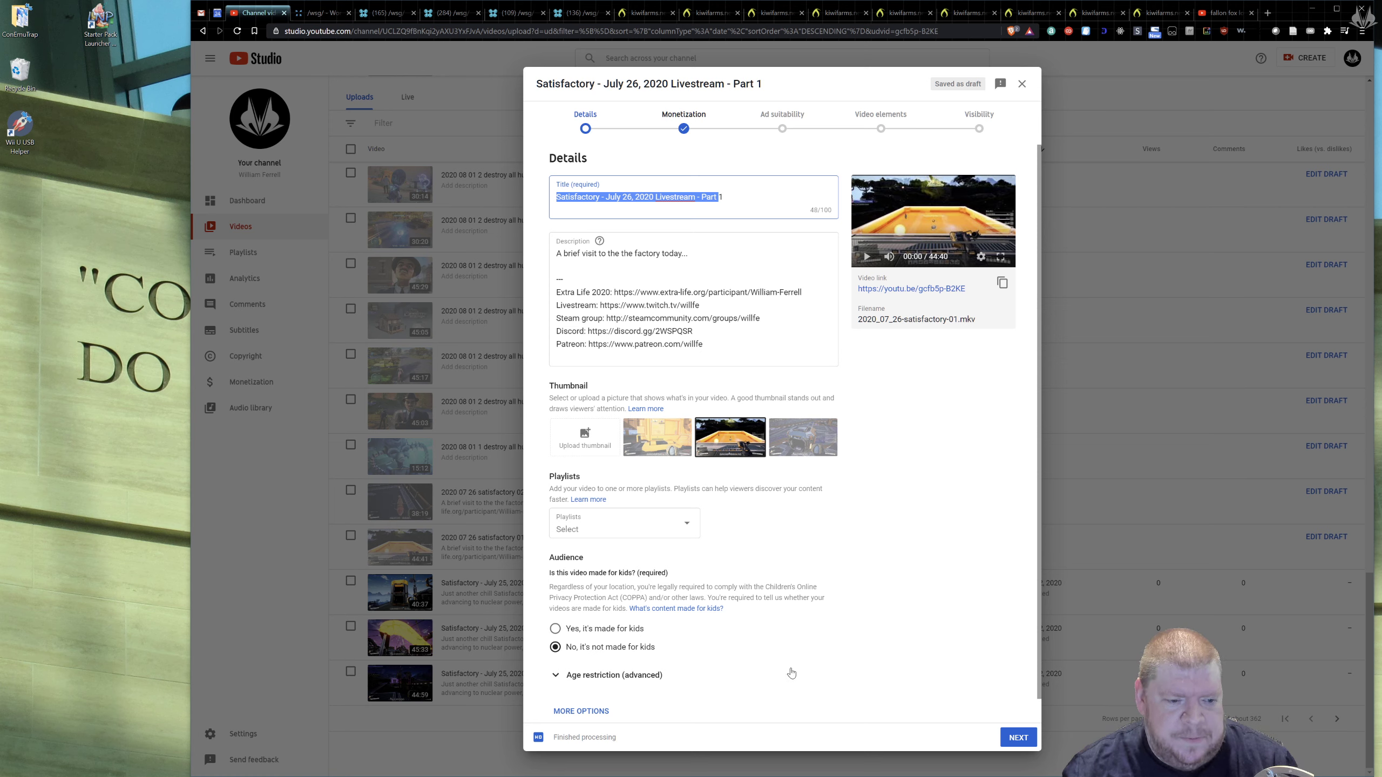
Continue past the draft's monetization settings and answer the ad suitability questionnaire with None of the above
click(1009, 739)
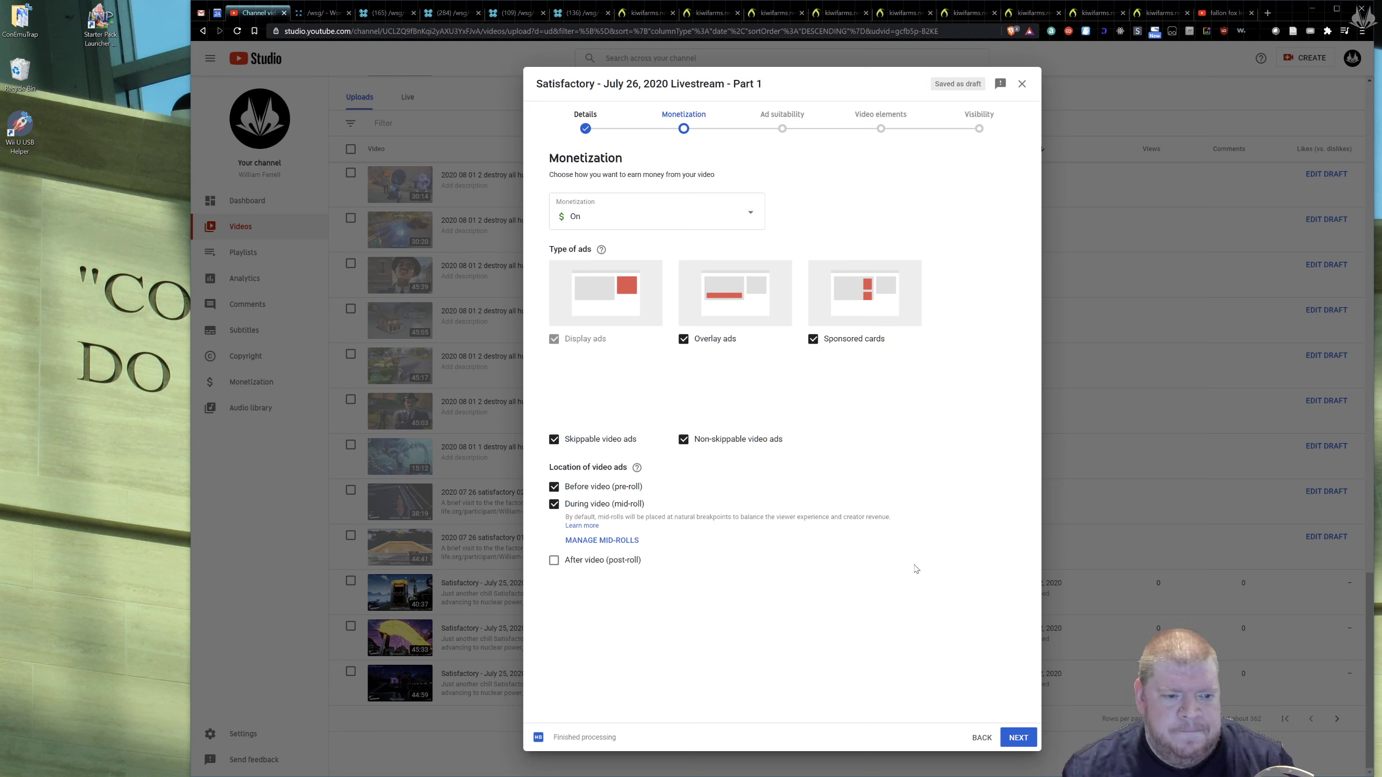
click(1016, 741)
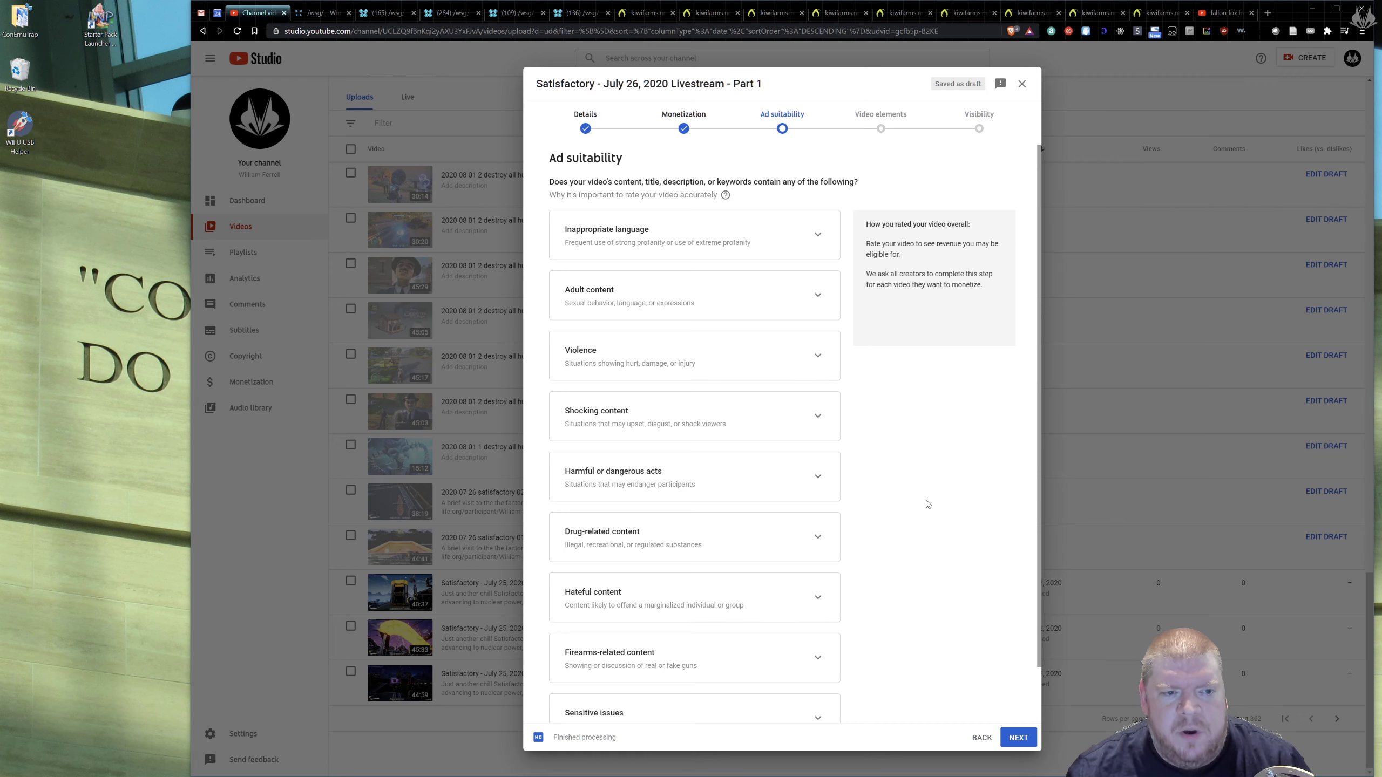
scroll(928, 504, down, 2)
scroll(924, 504, up, 2)
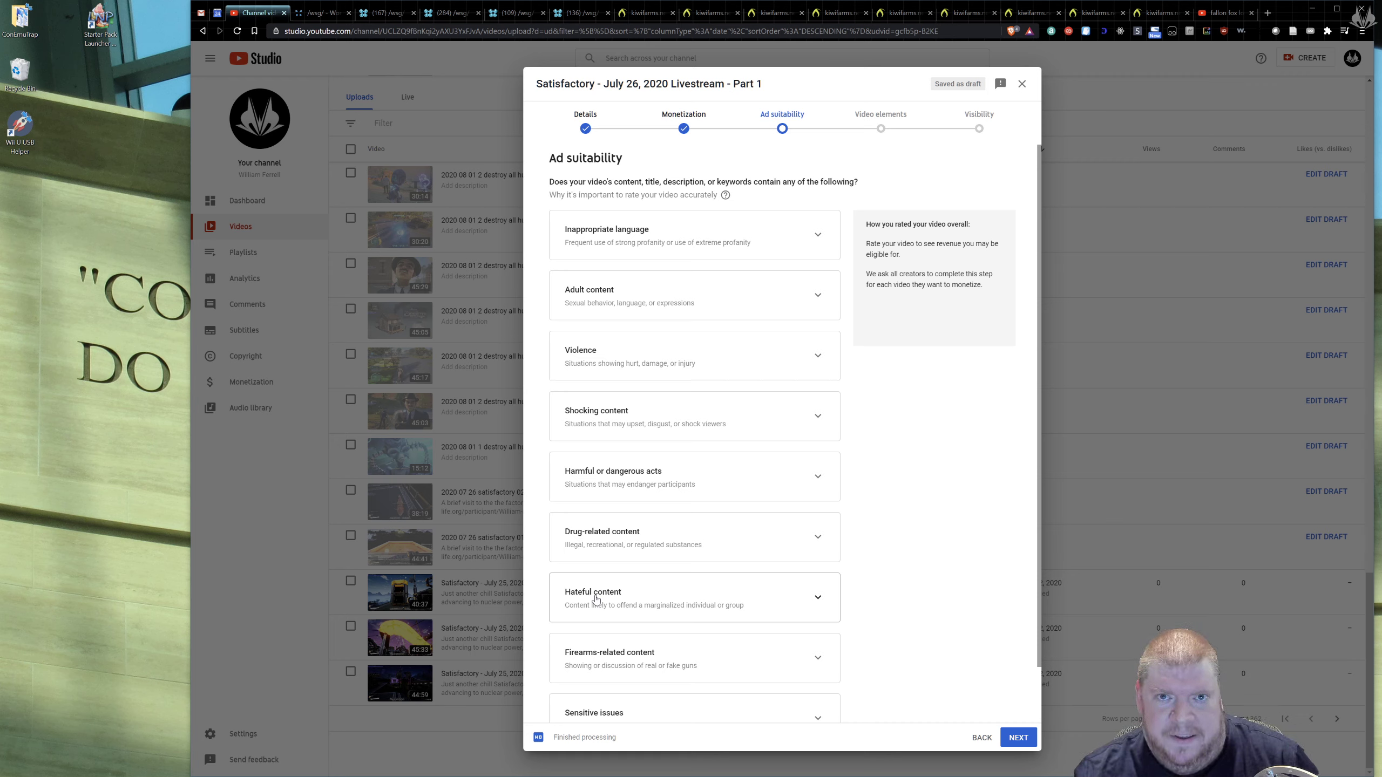
scroll(707, 598, down, 2)
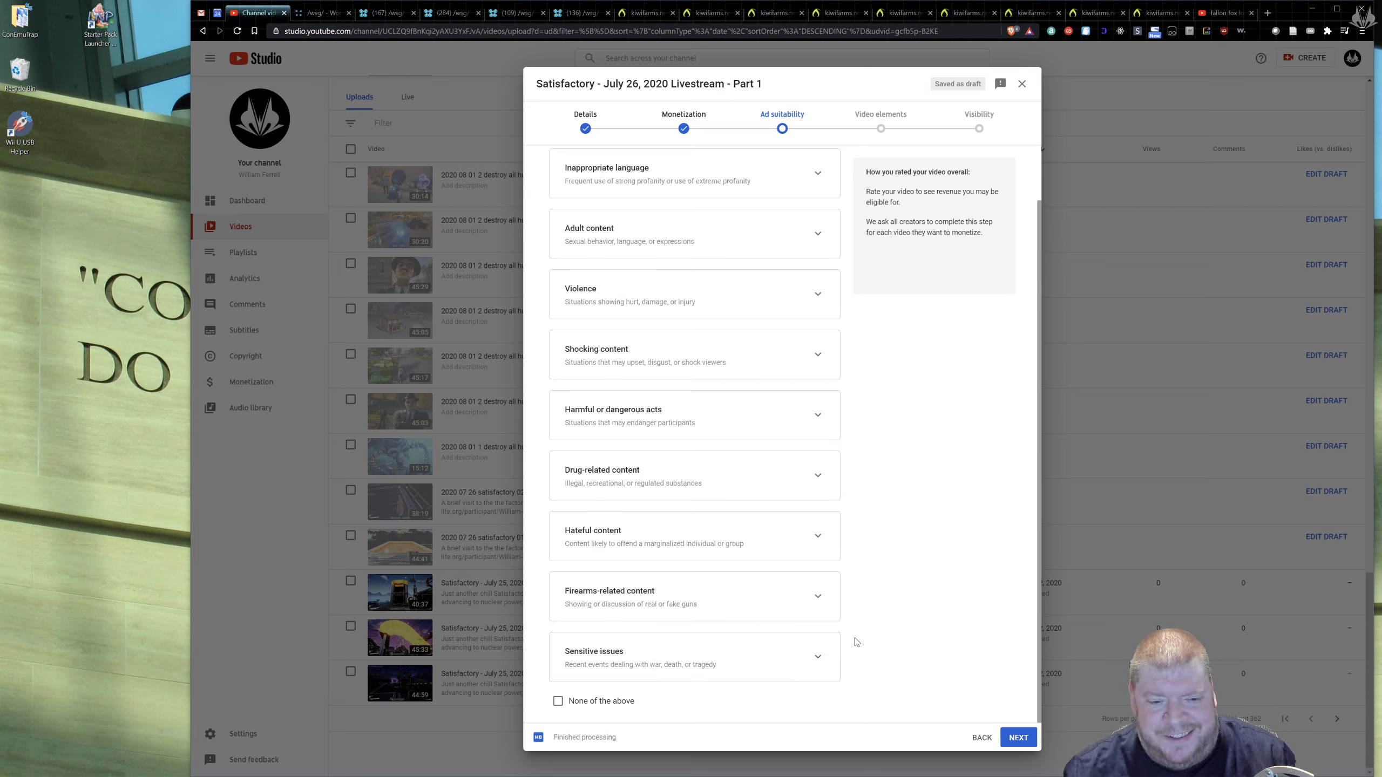
click(561, 702)
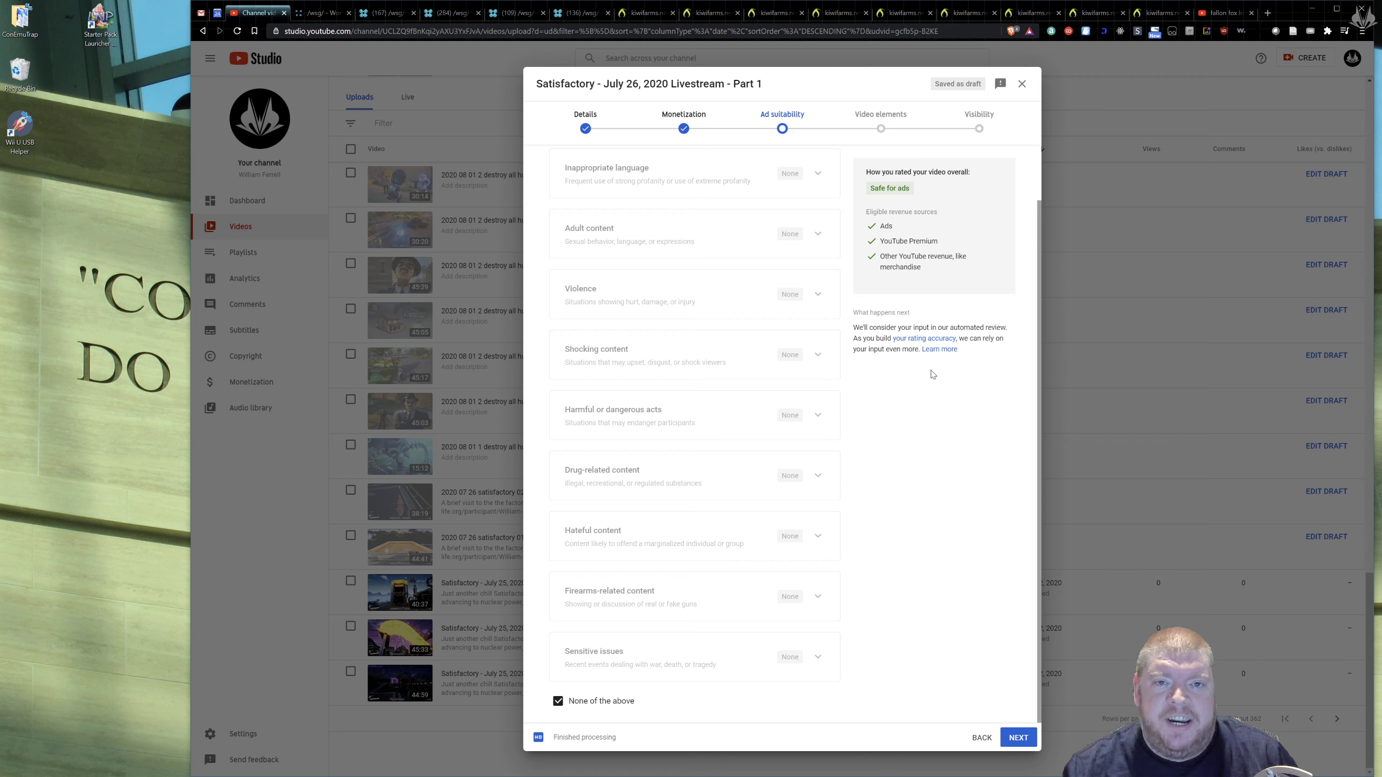
Review the ad suitability rating and proceed past the video elements to the draft's visibility settings
scroll(904, 220, up, 1)
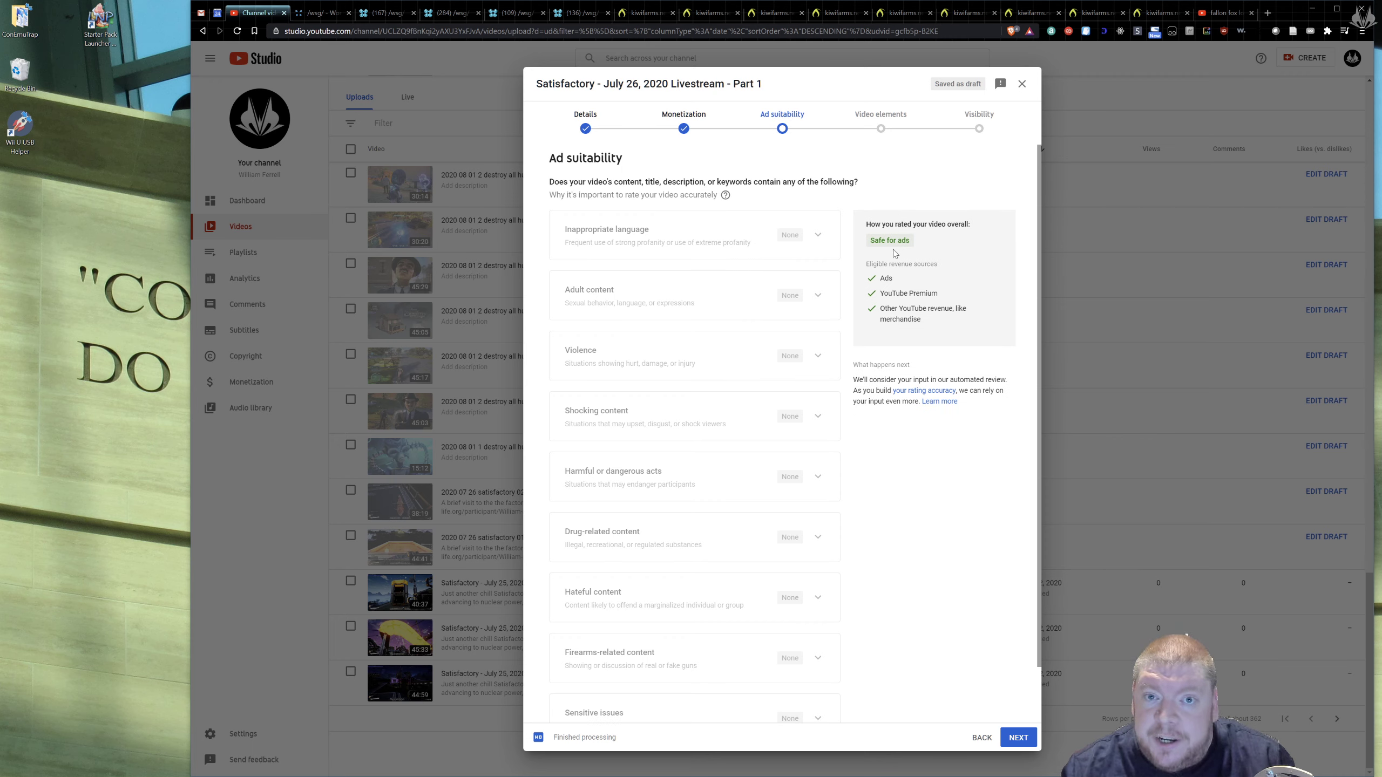
scroll(894, 253, down, 1)
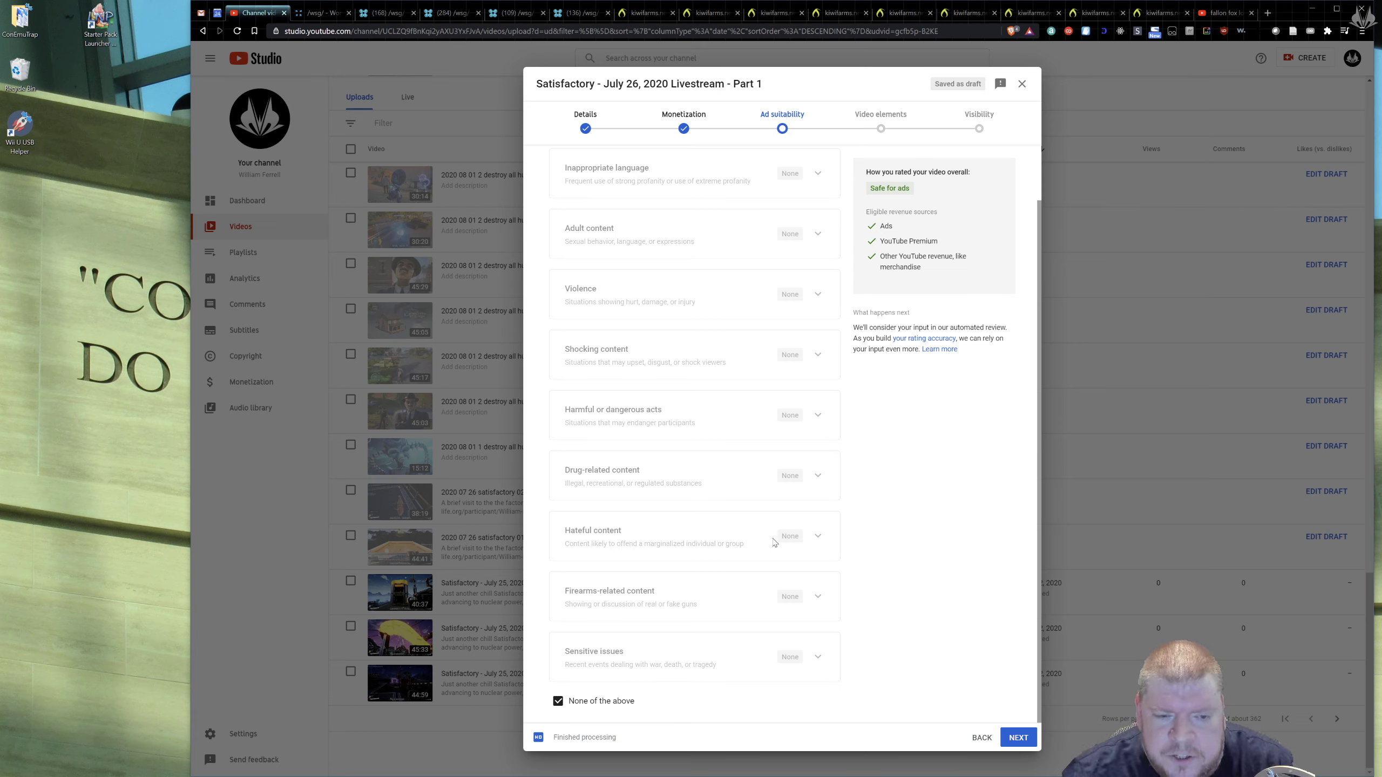
scroll(687, 656, up, 2)
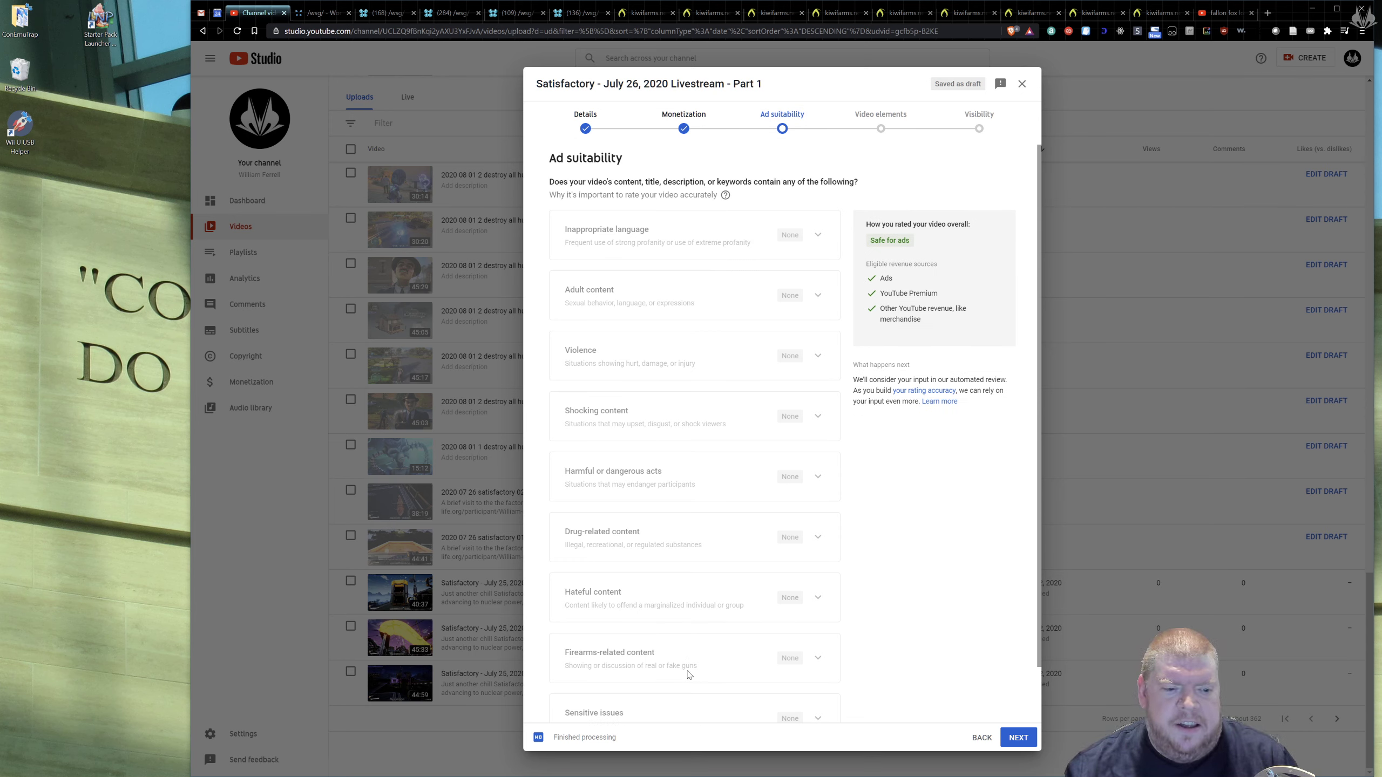
scroll(917, 449, down, 1)
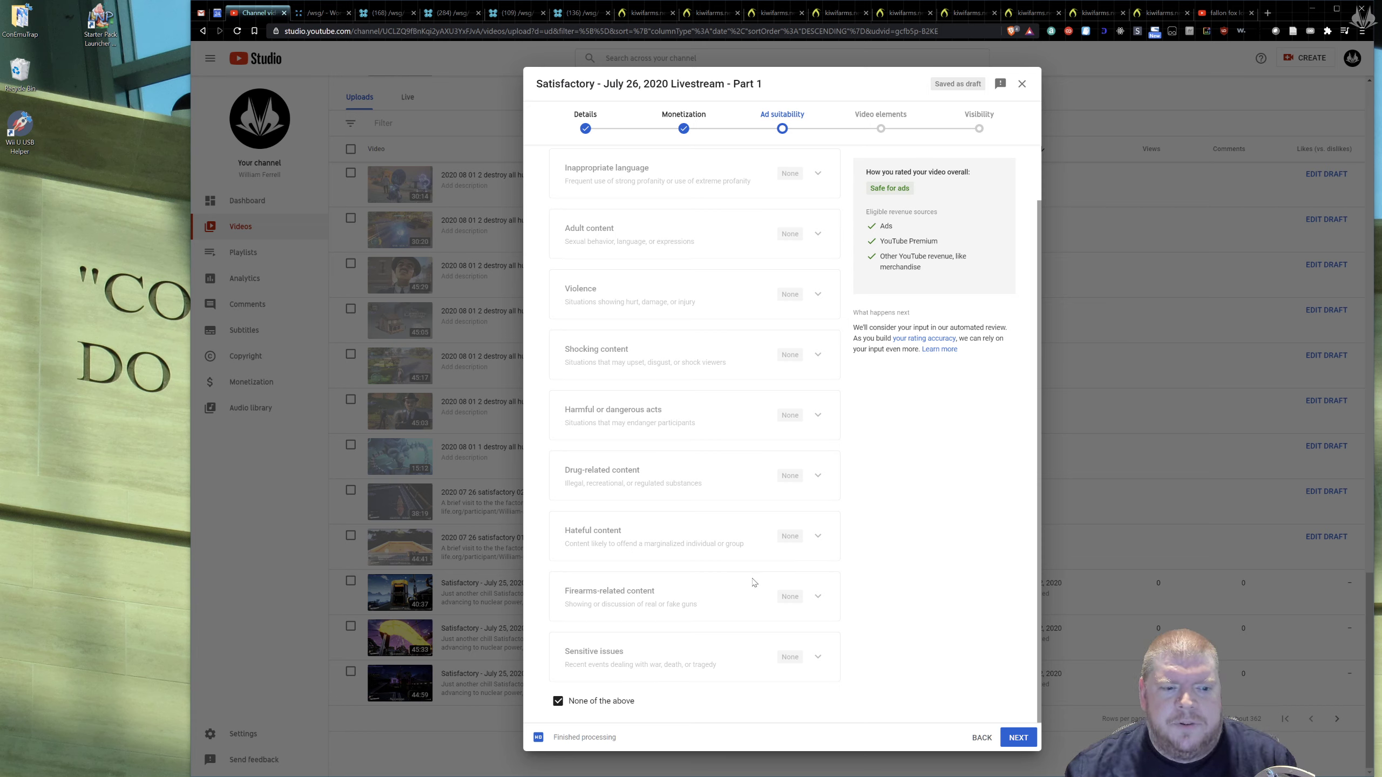
click(1018, 738)
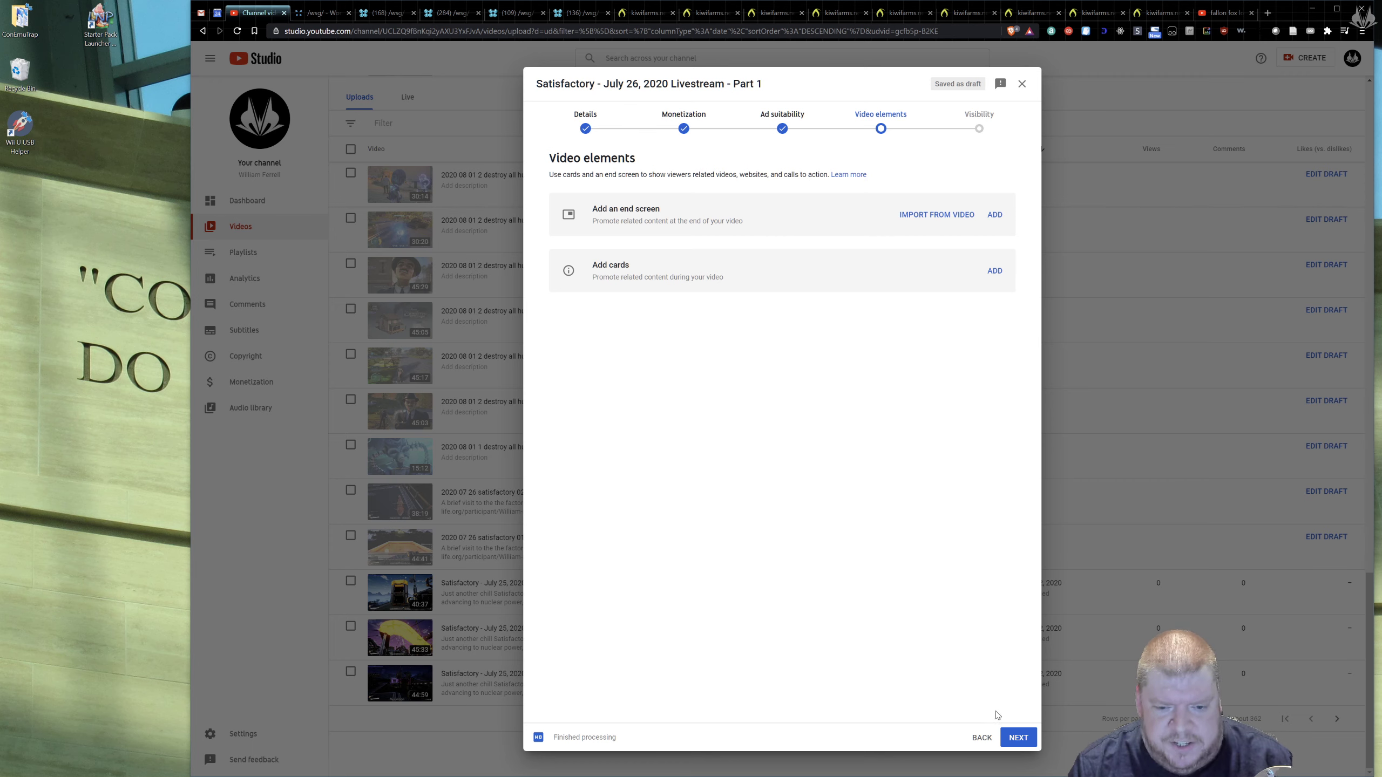
click(1013, 740)
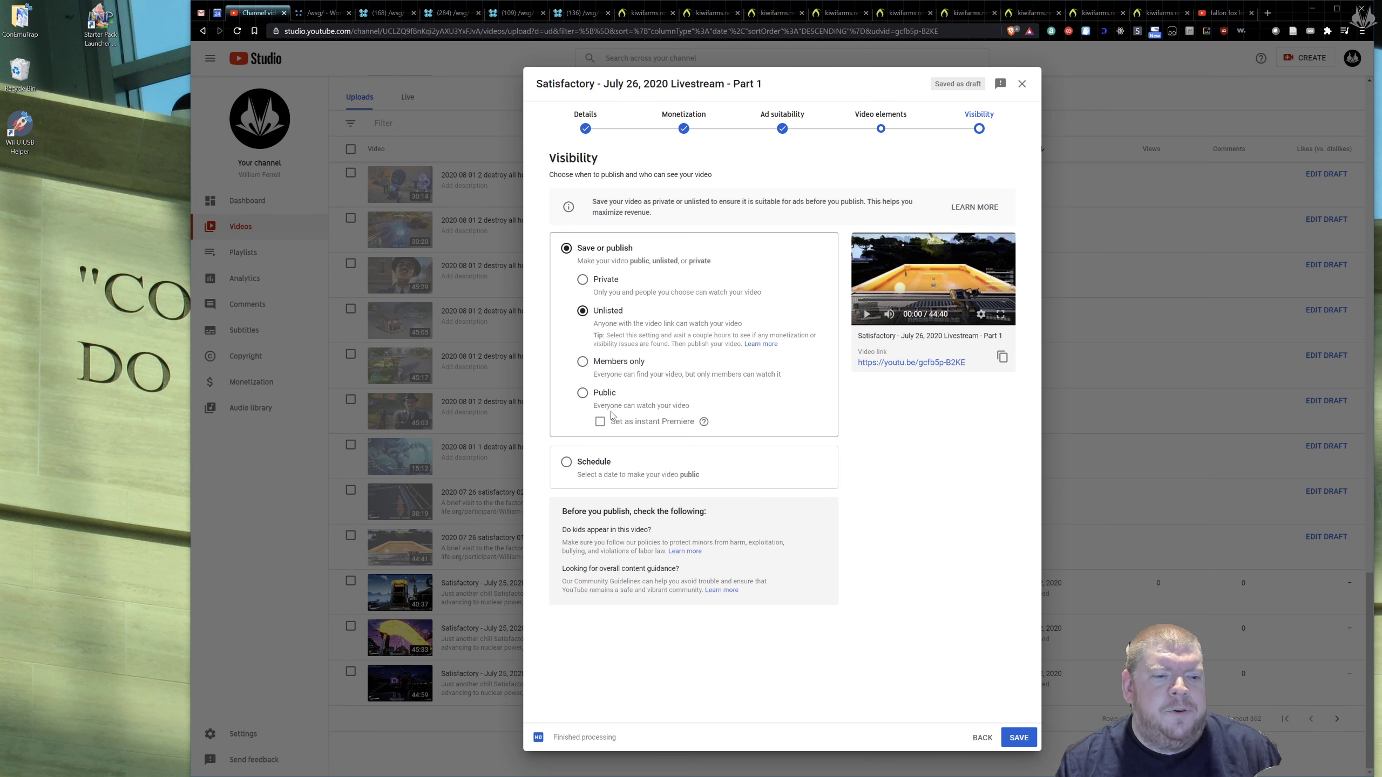
click(603, 394)
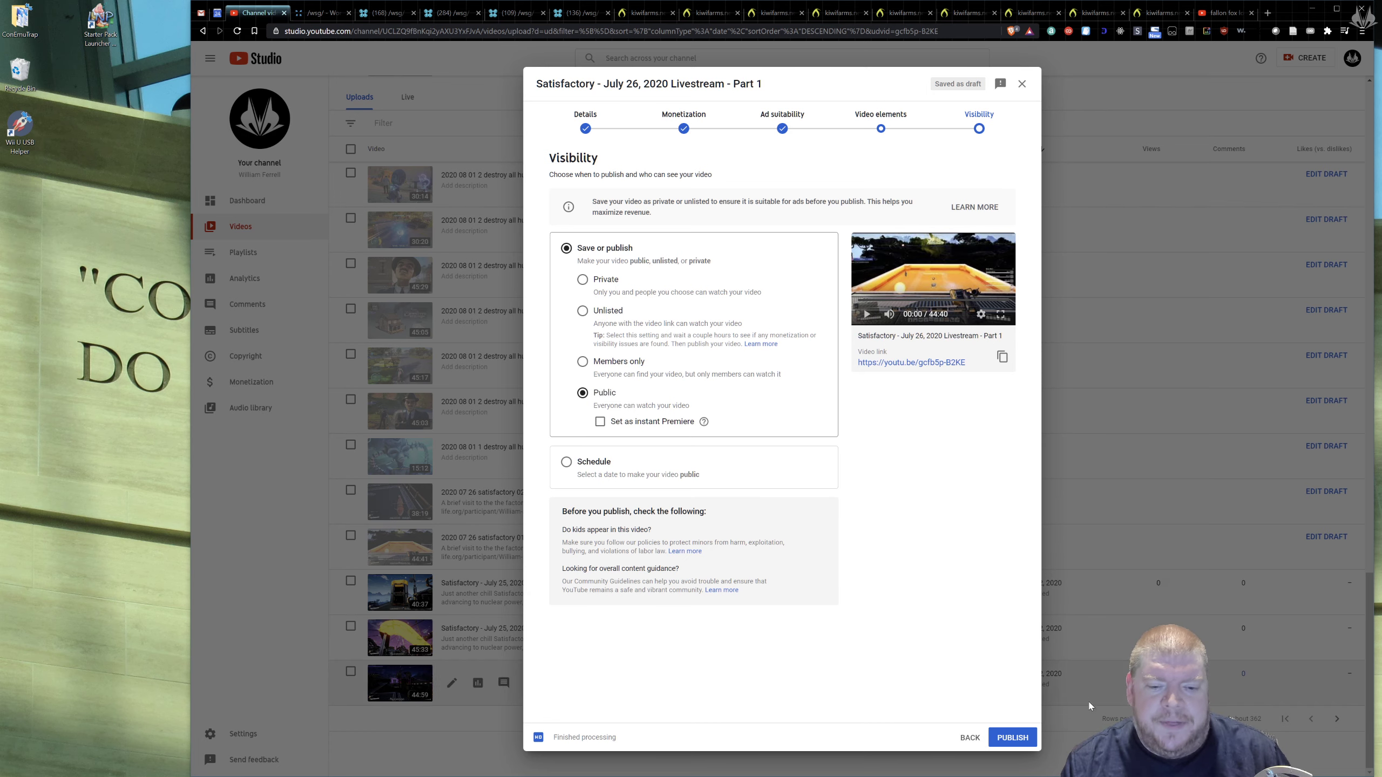
click(1013, 737)
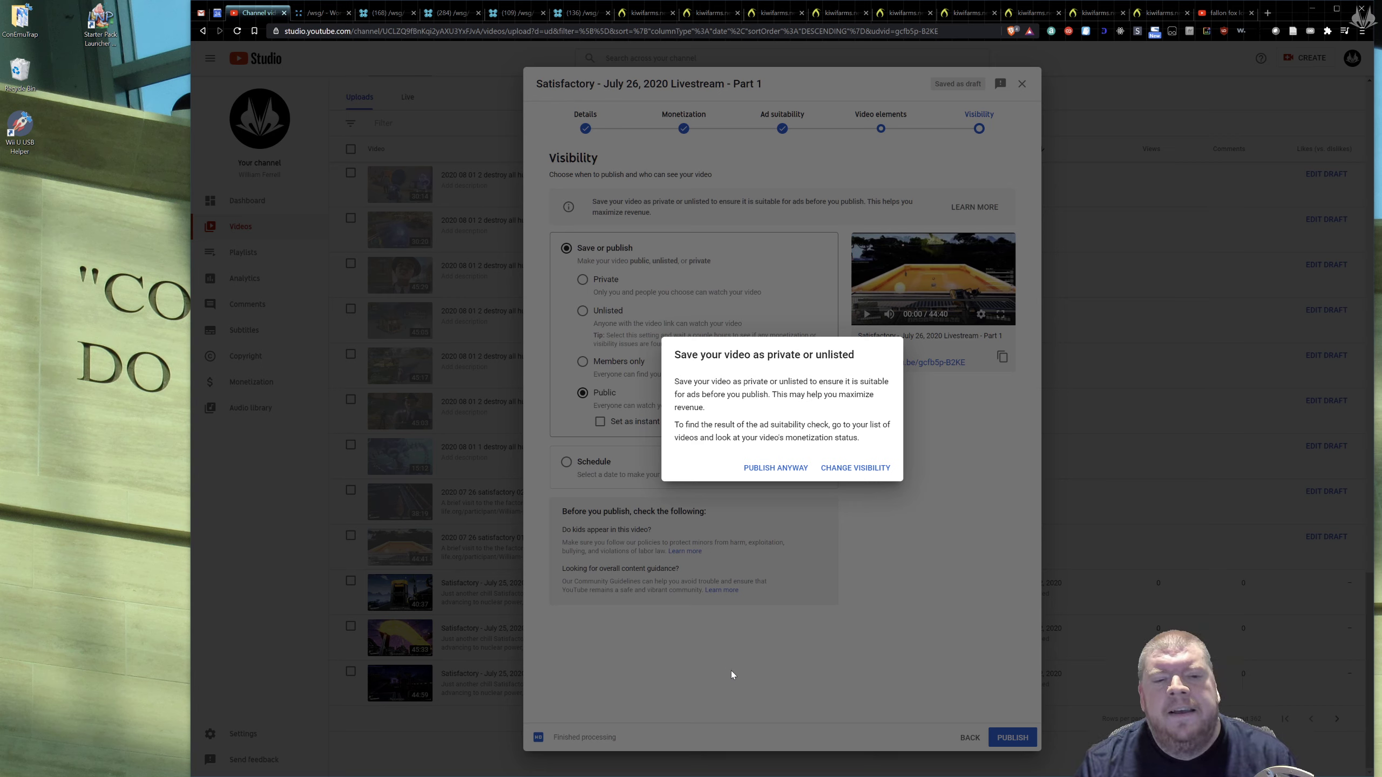
click(863, 470)
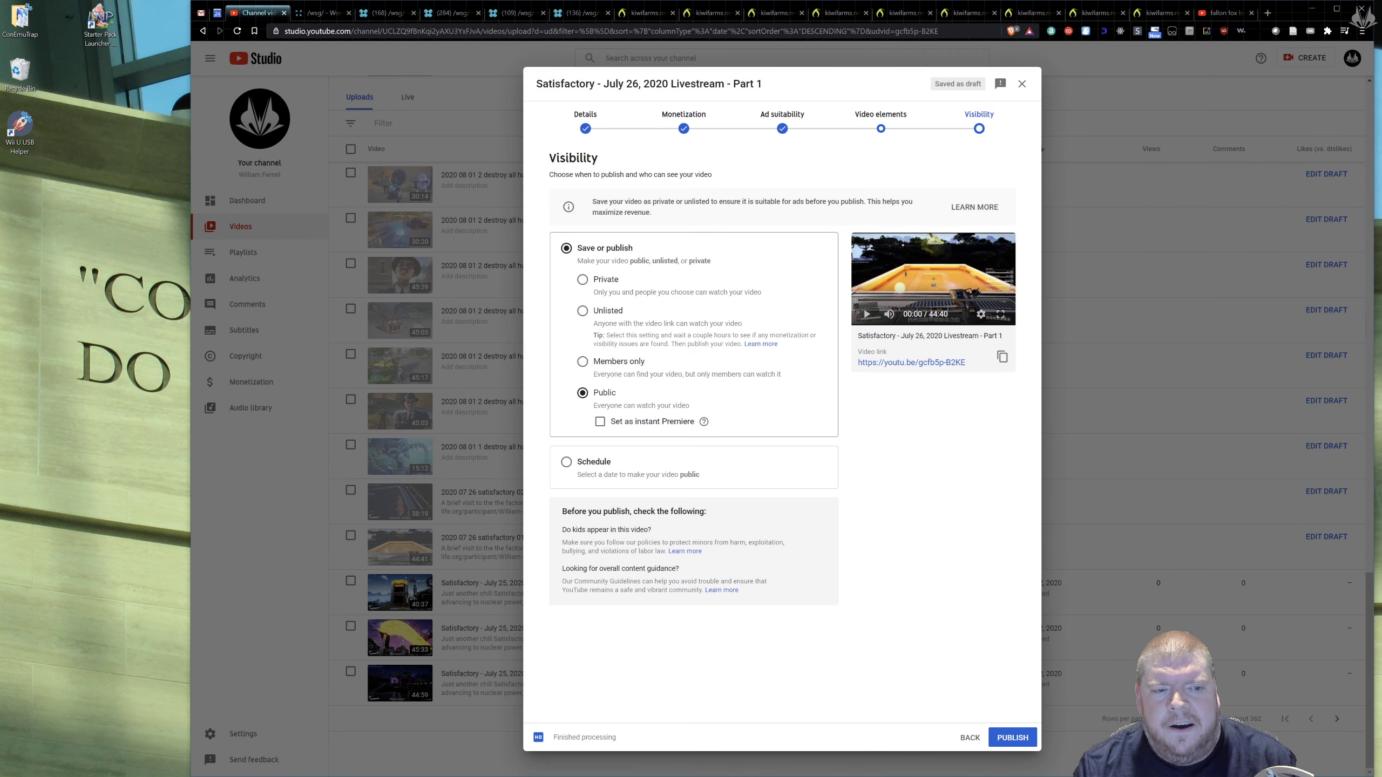
Set the visibility of the July 26 Part 1 video to Unlisted and save it
click(605, 313)
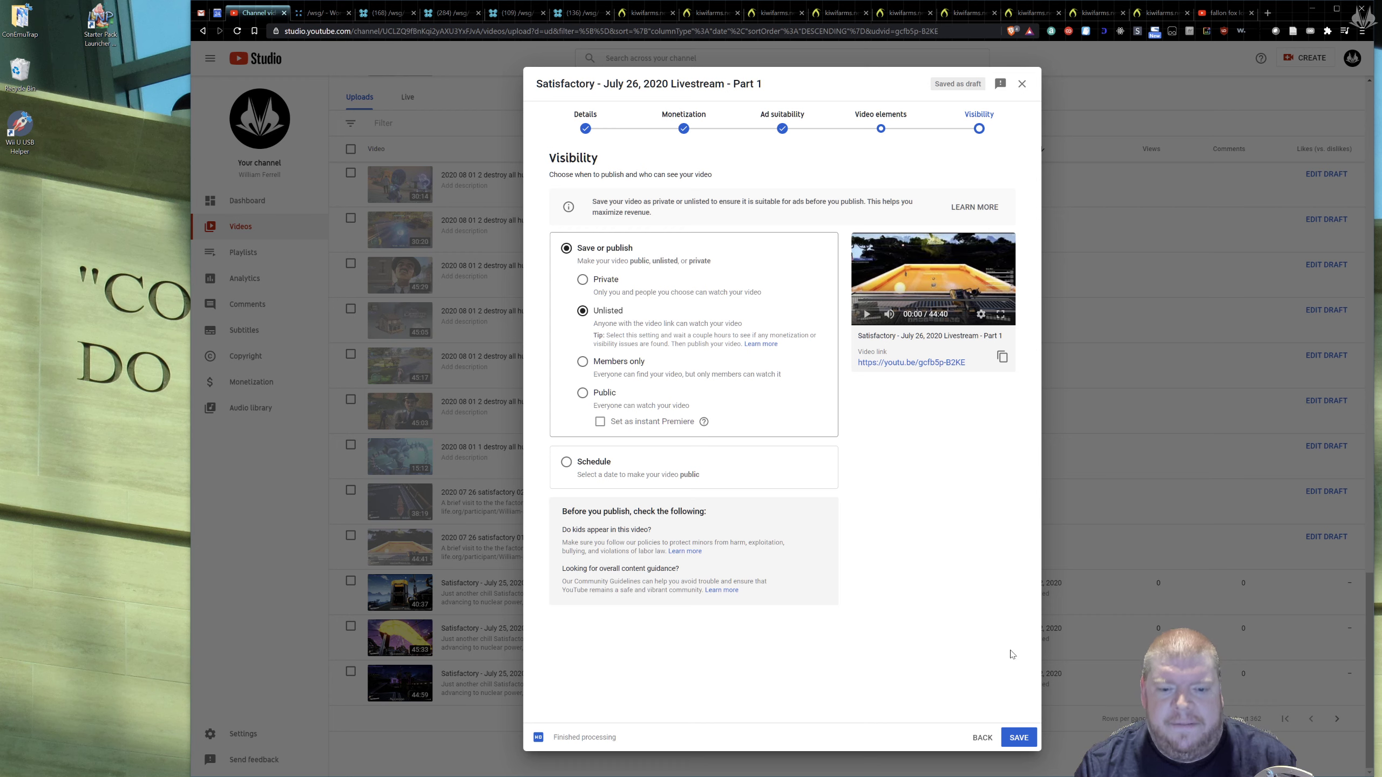
click(1019, 737)
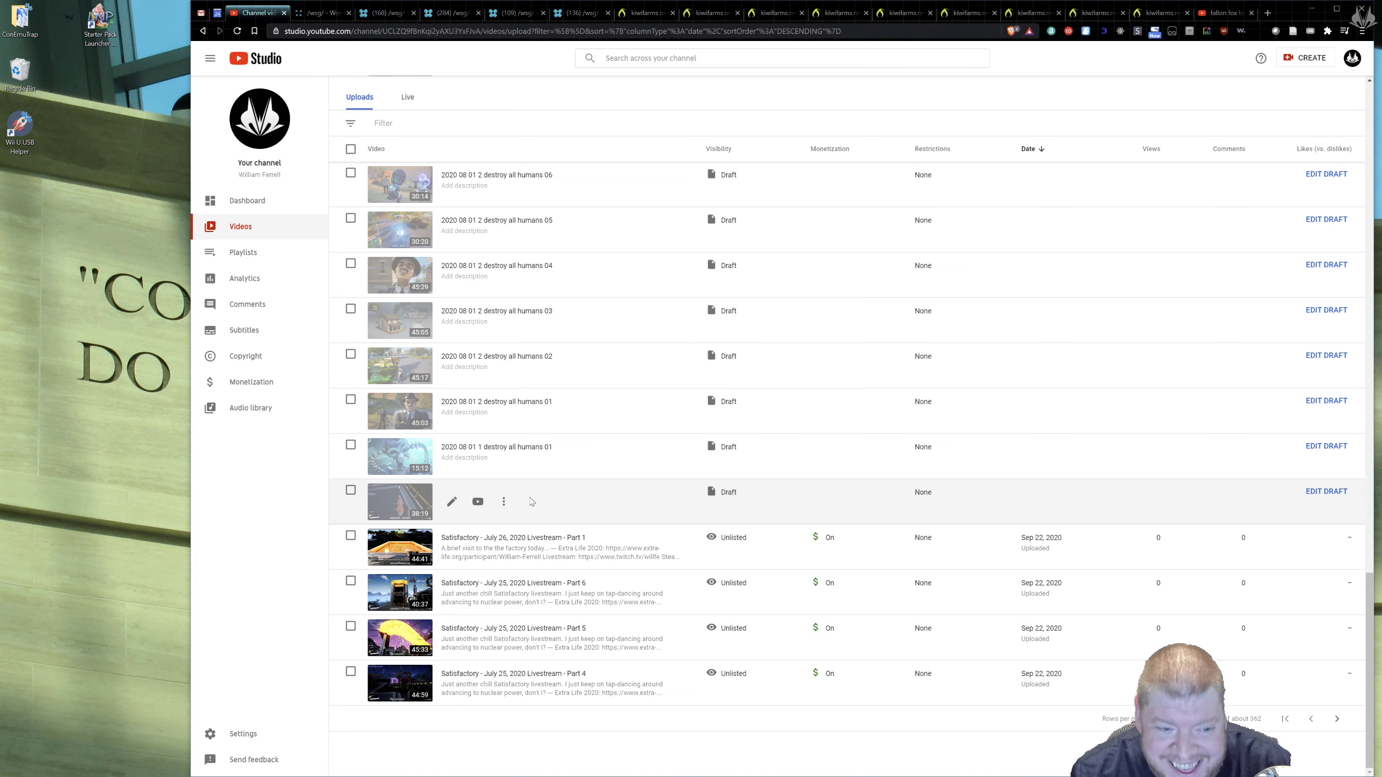
Open the 2020 07 26 satisfactory 02 draft for editing and retitle it "Satisfactory - July 26, 2020 Livestream - Part 2"
click(1322, 495)
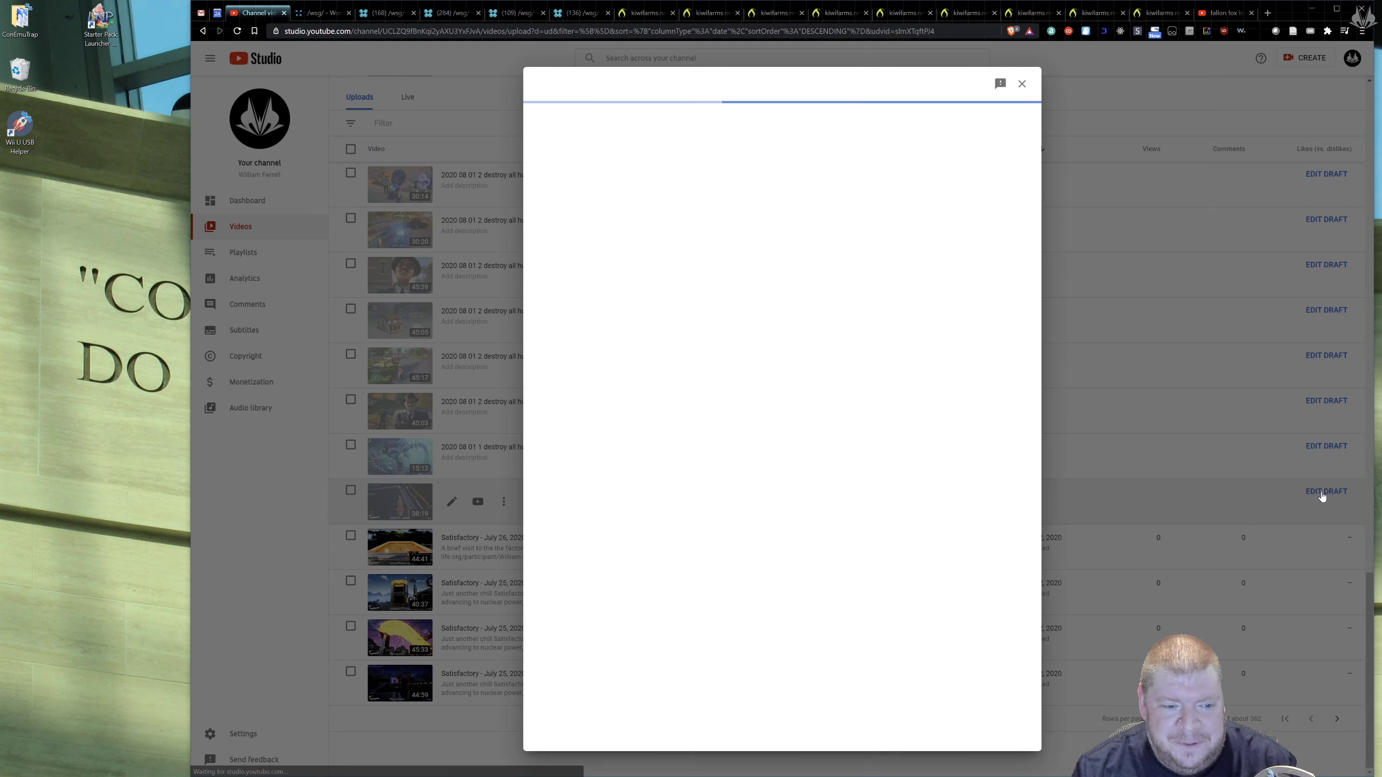
click(598, 215)
key(ctrl+a)
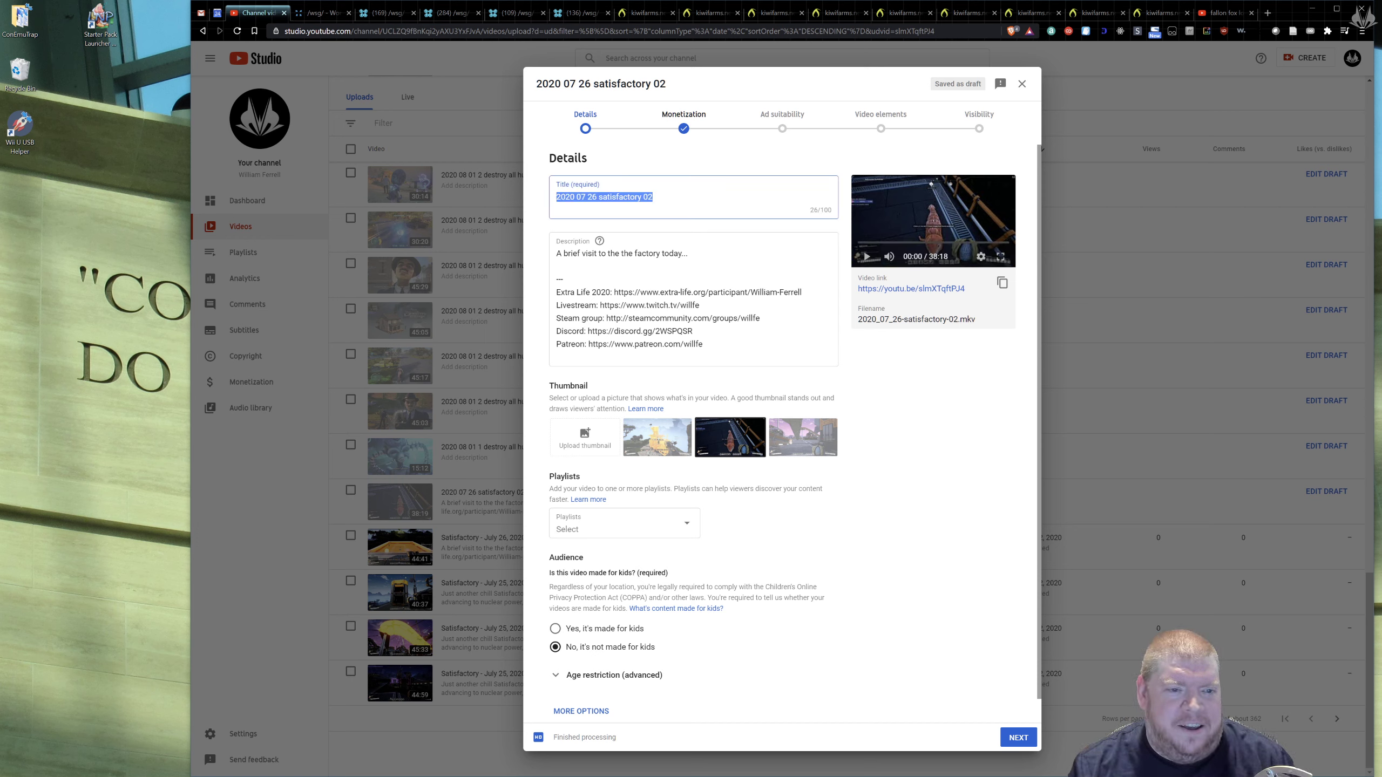
text(Satisfactory - July 26, 2020 Livestream - Part 2)
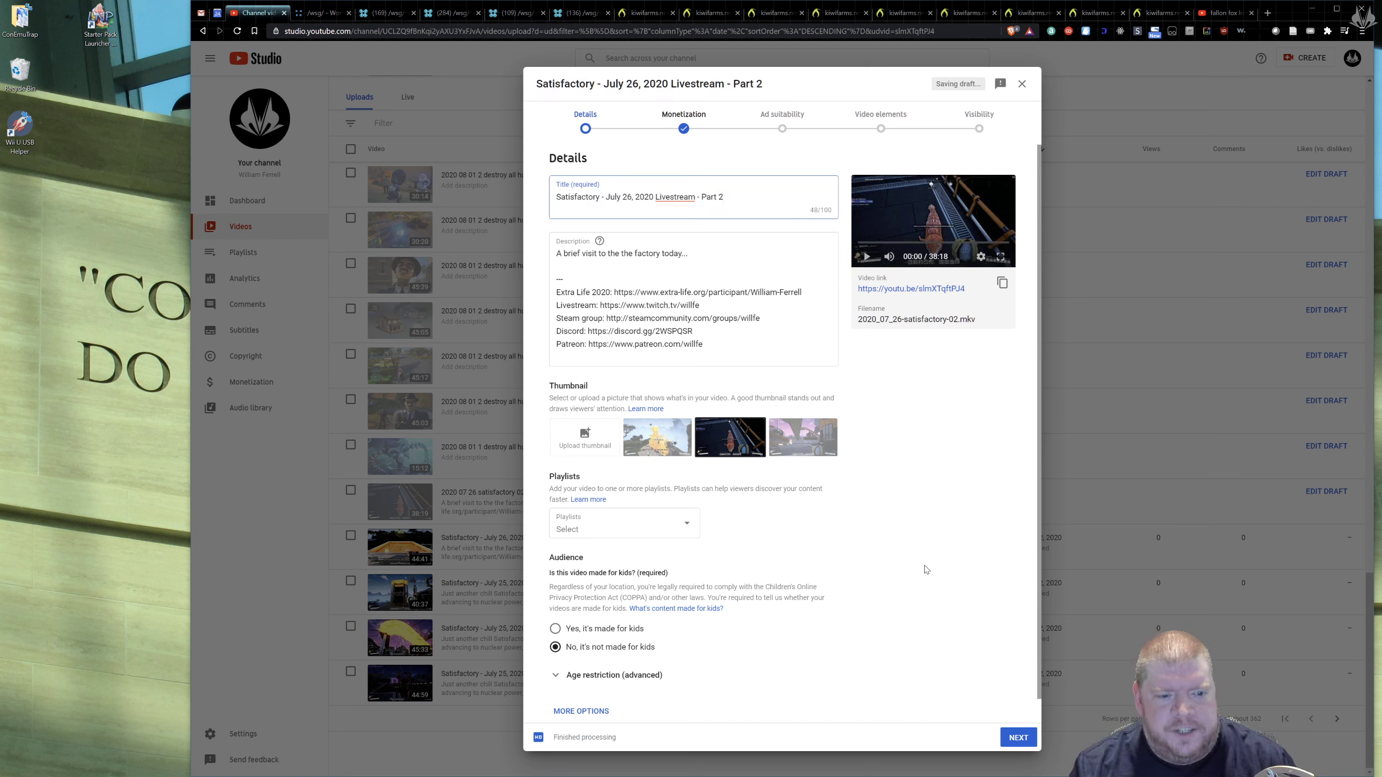
Continue past the Part 2 draft's details and monetization settings and answer the ad suitability questionnaire with None of the above
click(1026, 742)
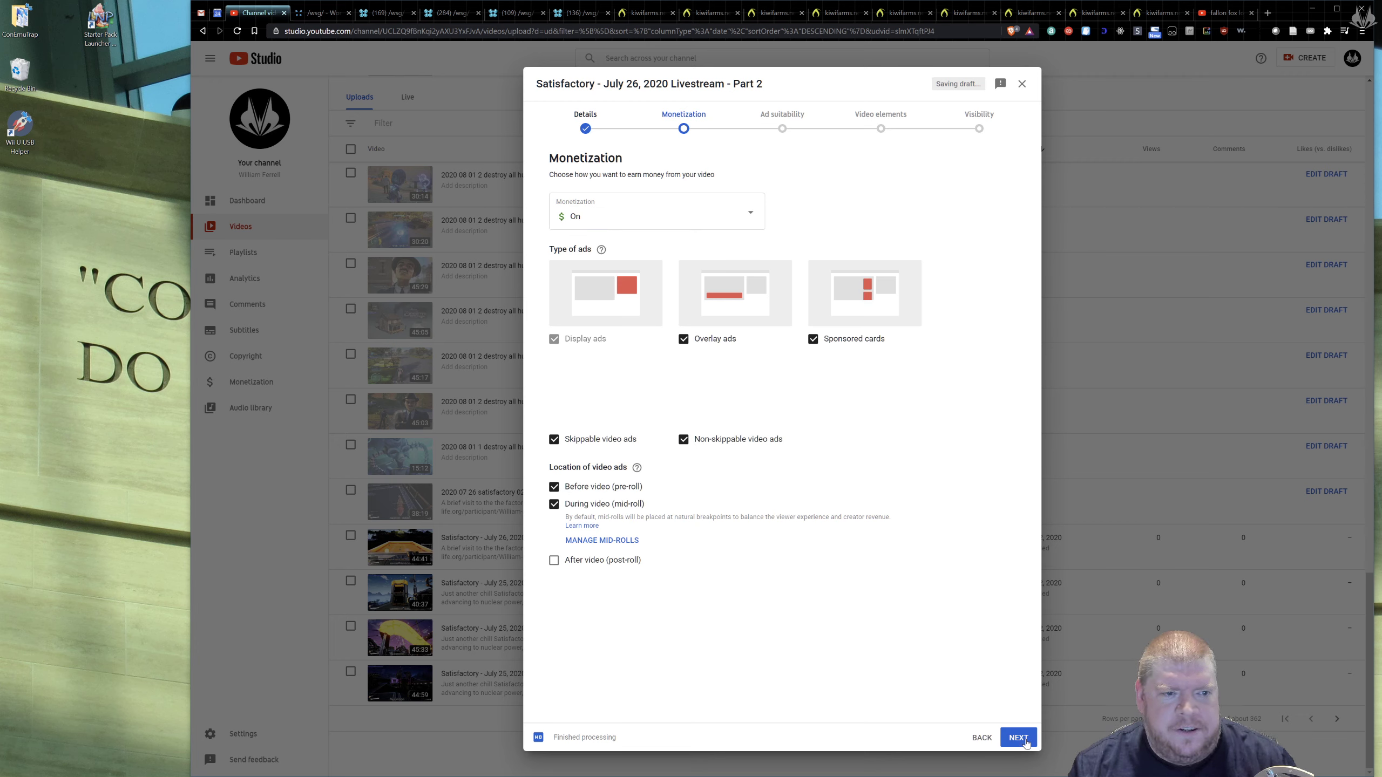
click(1018, 738)
scroll(955, 648, down, 3)
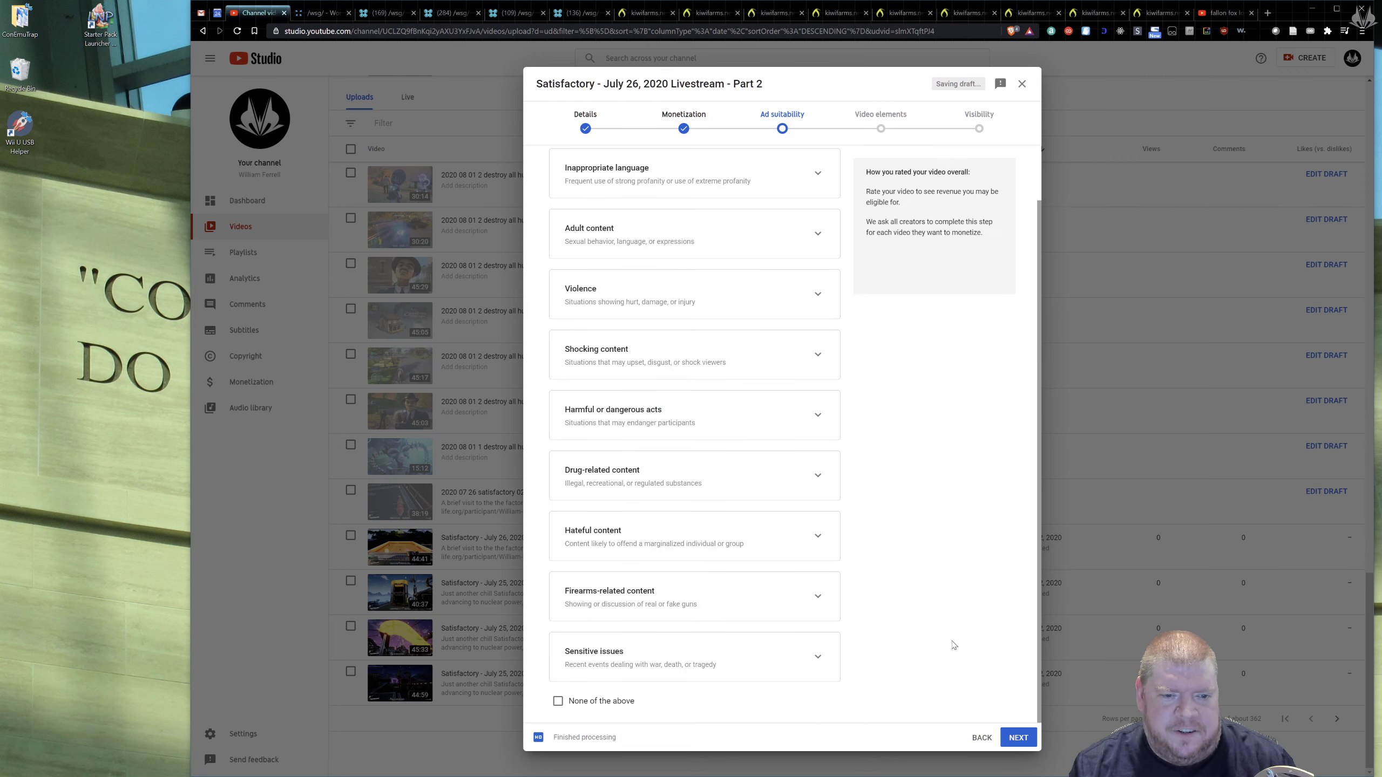
click(609, 708)
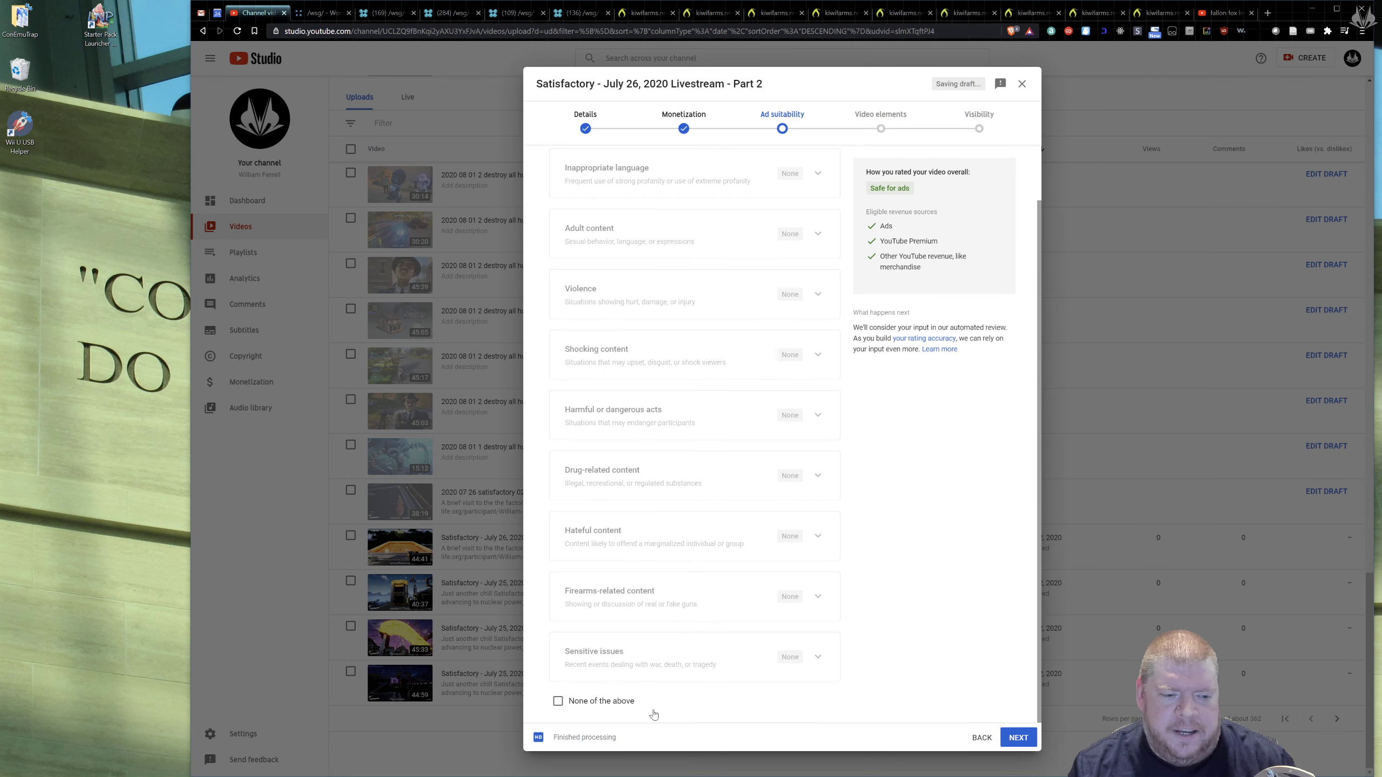
Proceed through the Part 2 draft's remaining pages to its visibility settings and save it as Unlisted
click(1019, 738)
click(1019, 738)
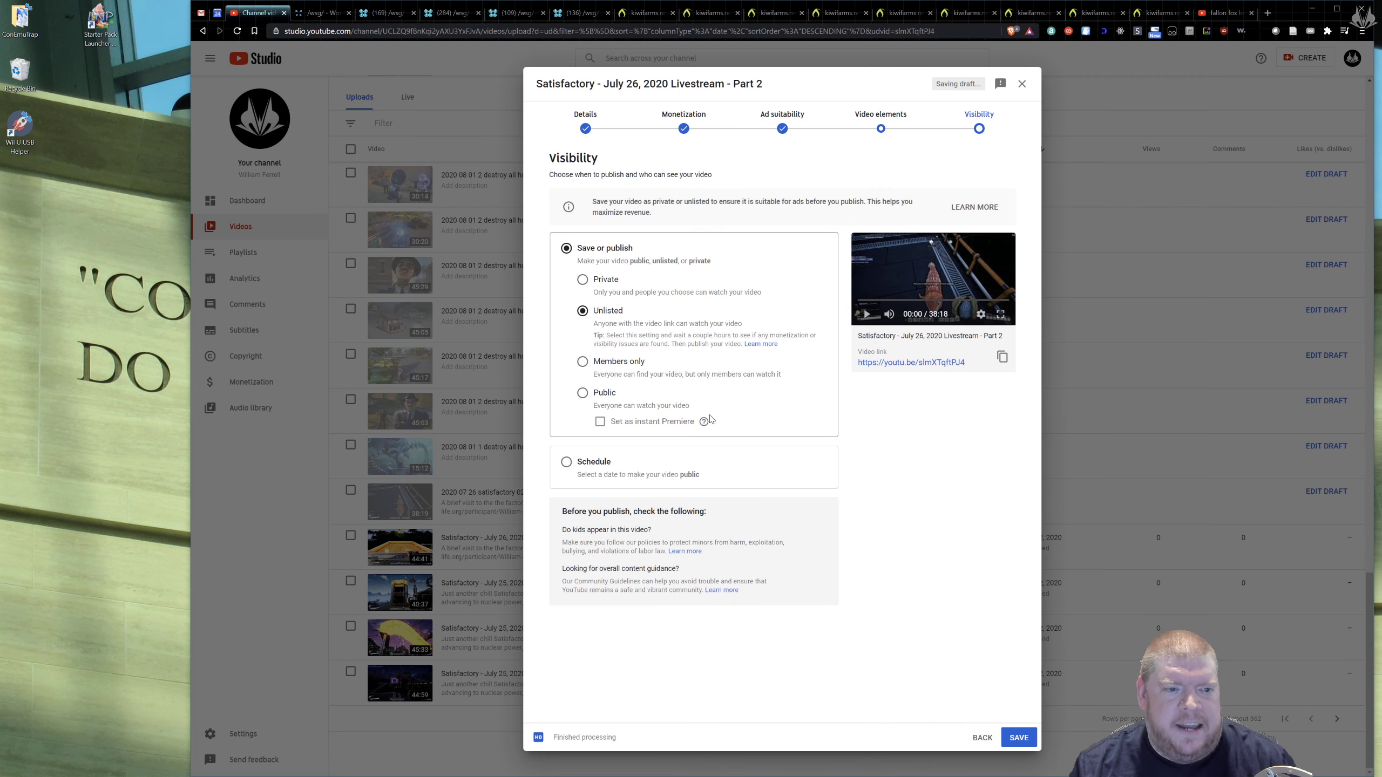
click(1020, 737)
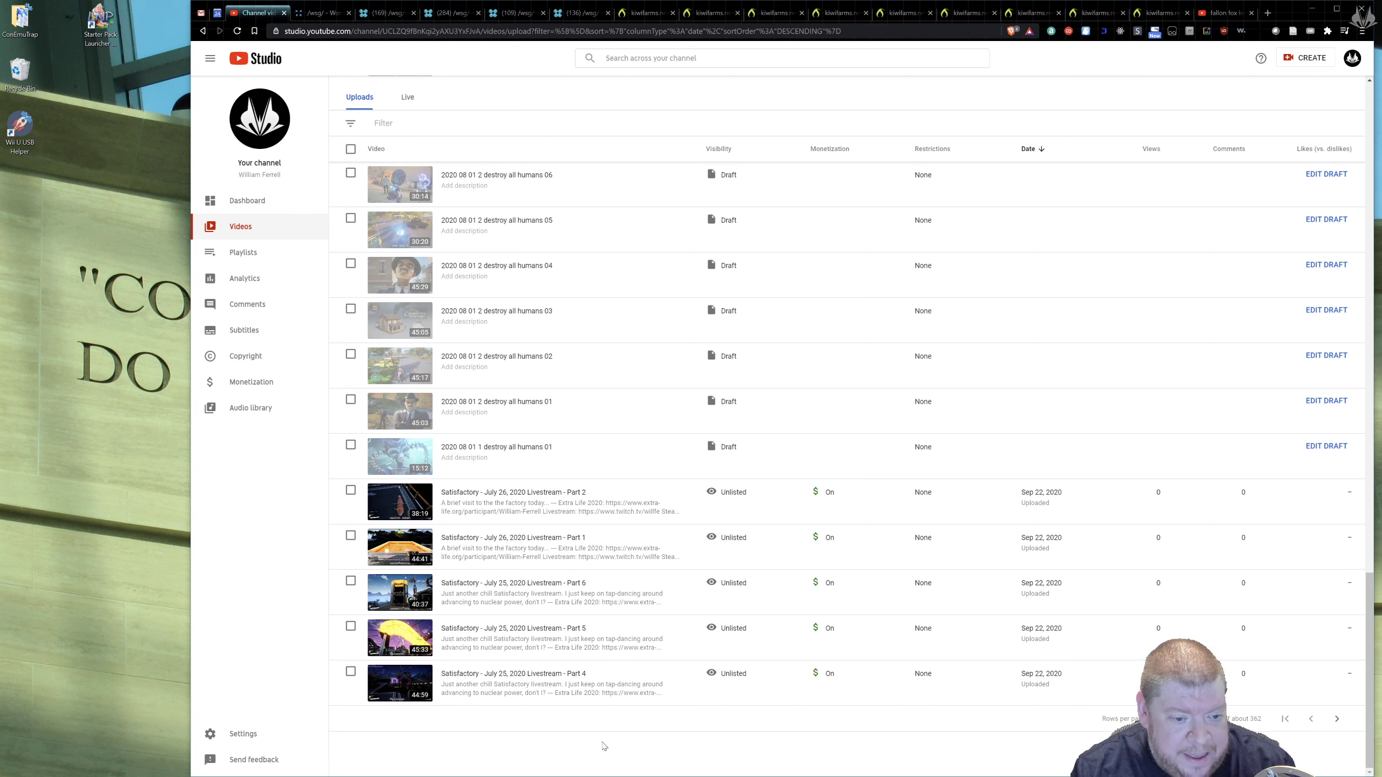
Find the Satisfactory July 25, 2020 Livestream videos in the upload list and select Parts 1 through 6
click(1337, 720)
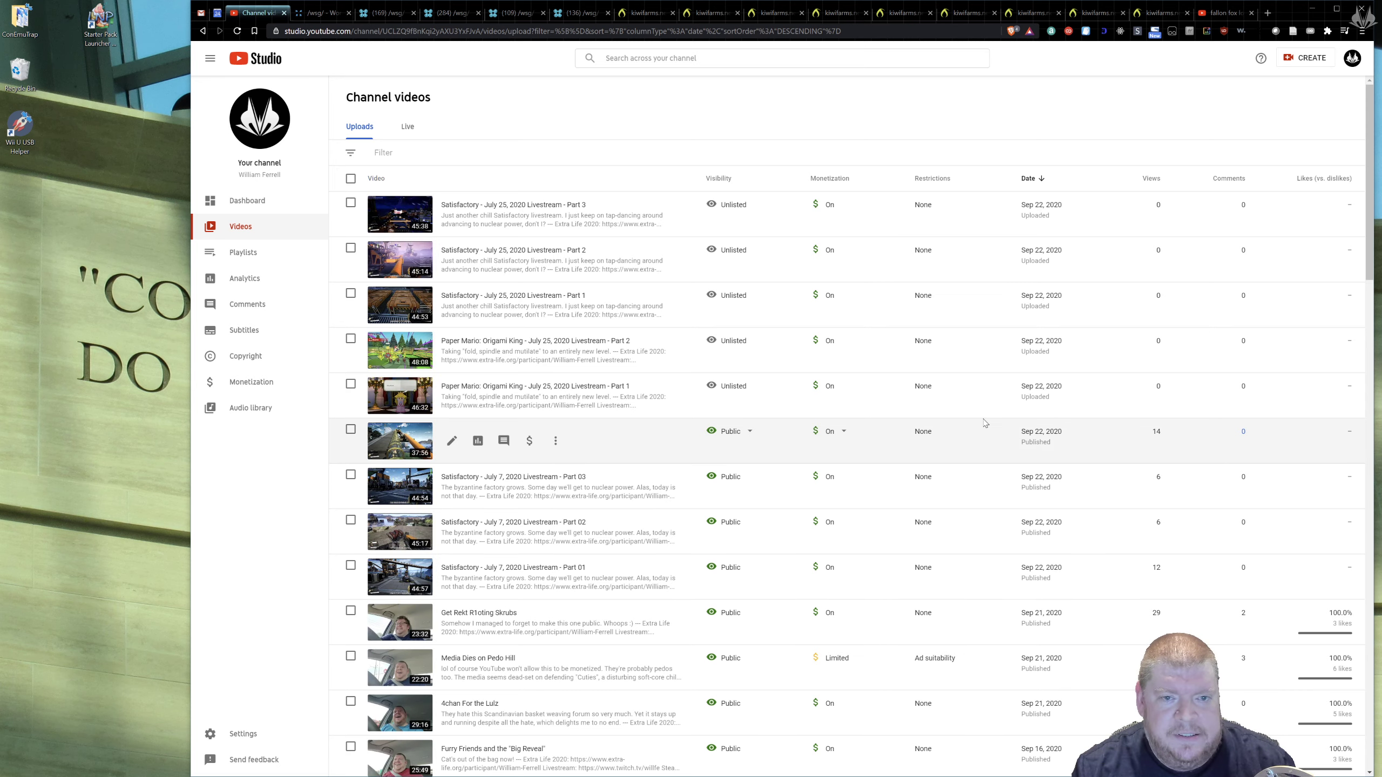
scroll(984, 423, down, 15)
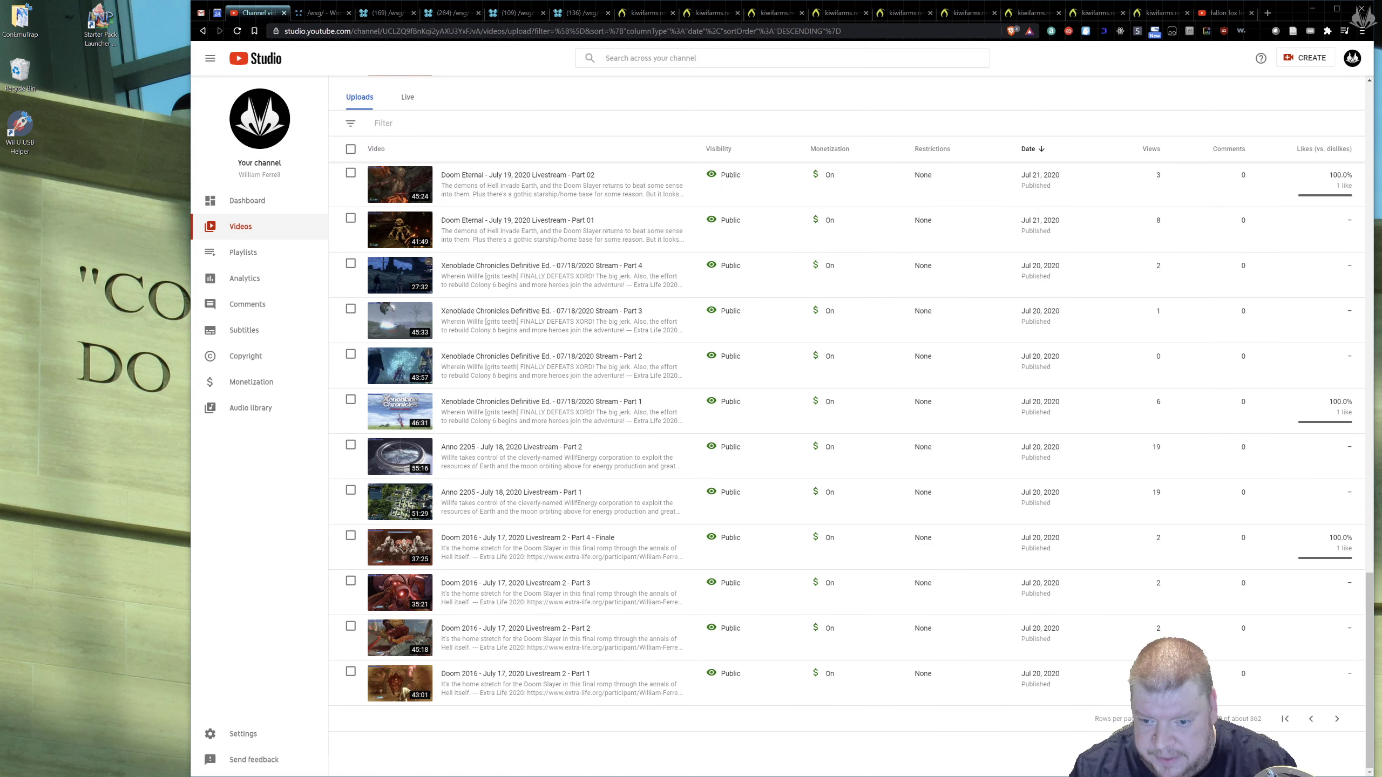
click(1286, 719)
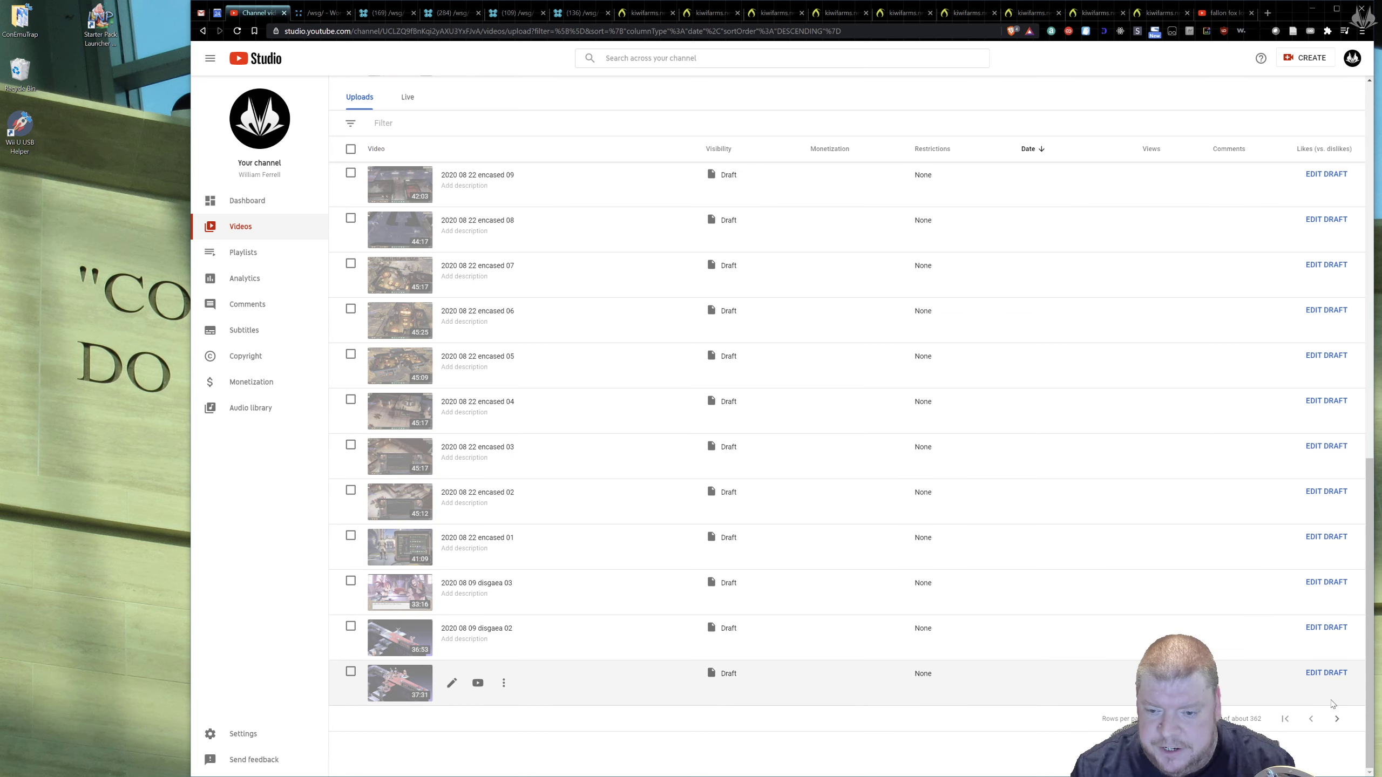
click(1337, 719)
scroll(827, 499, down, 8)
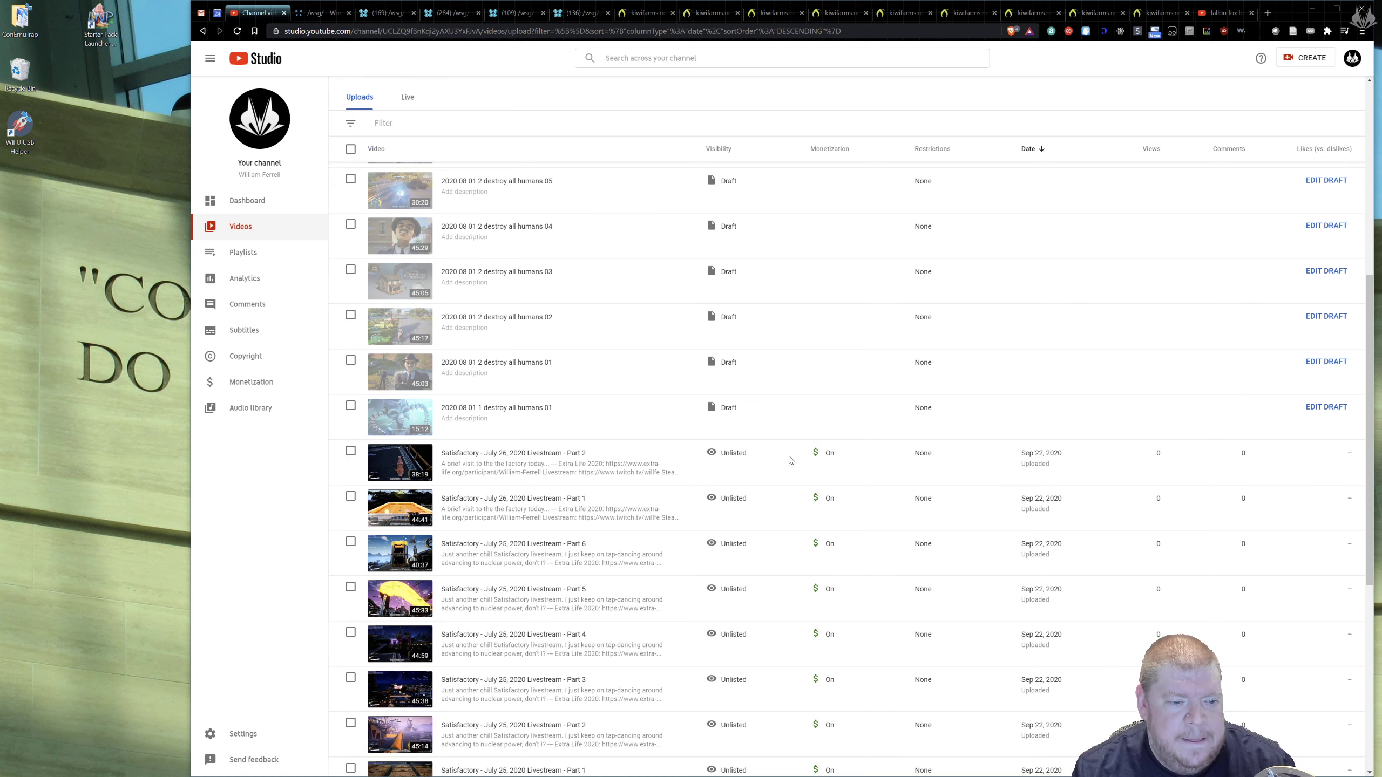
scroll(790, 460, down, 3)
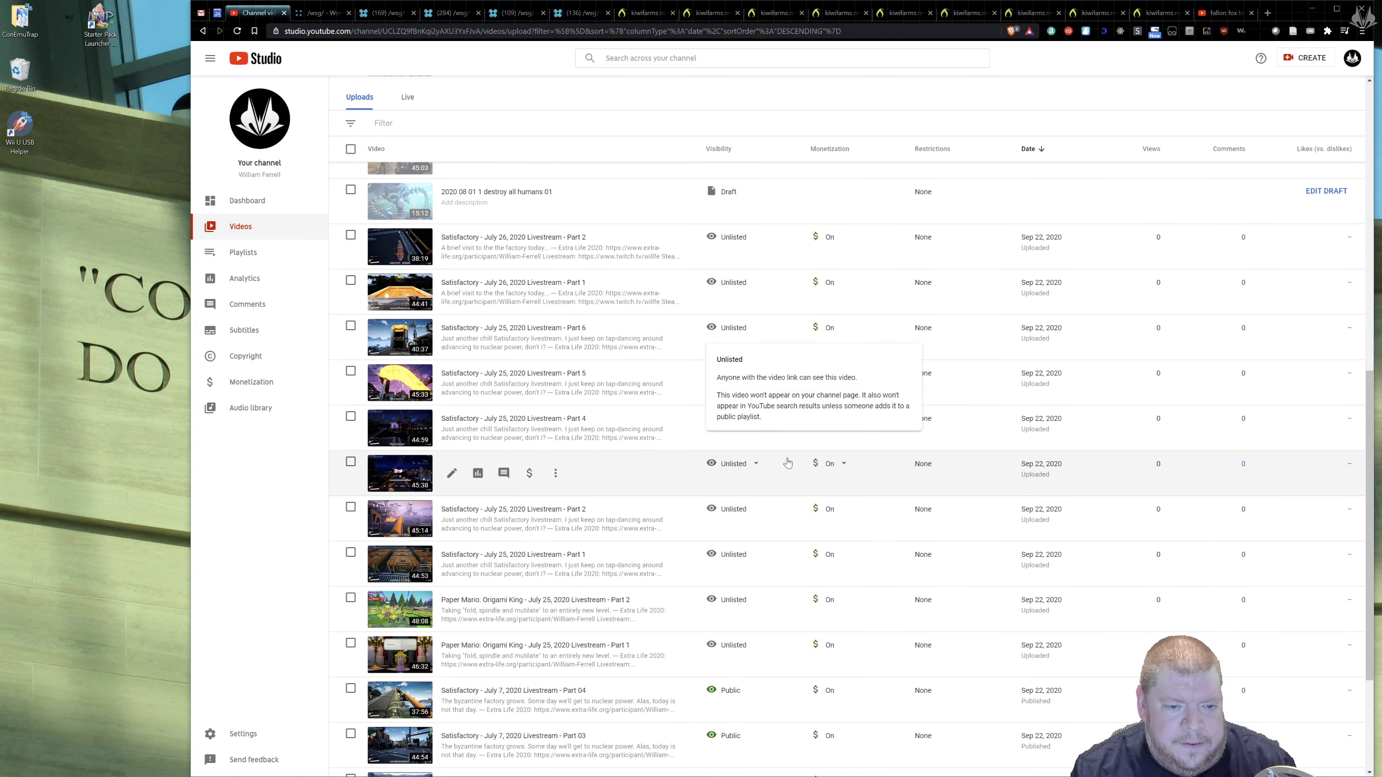
click(350, 552)
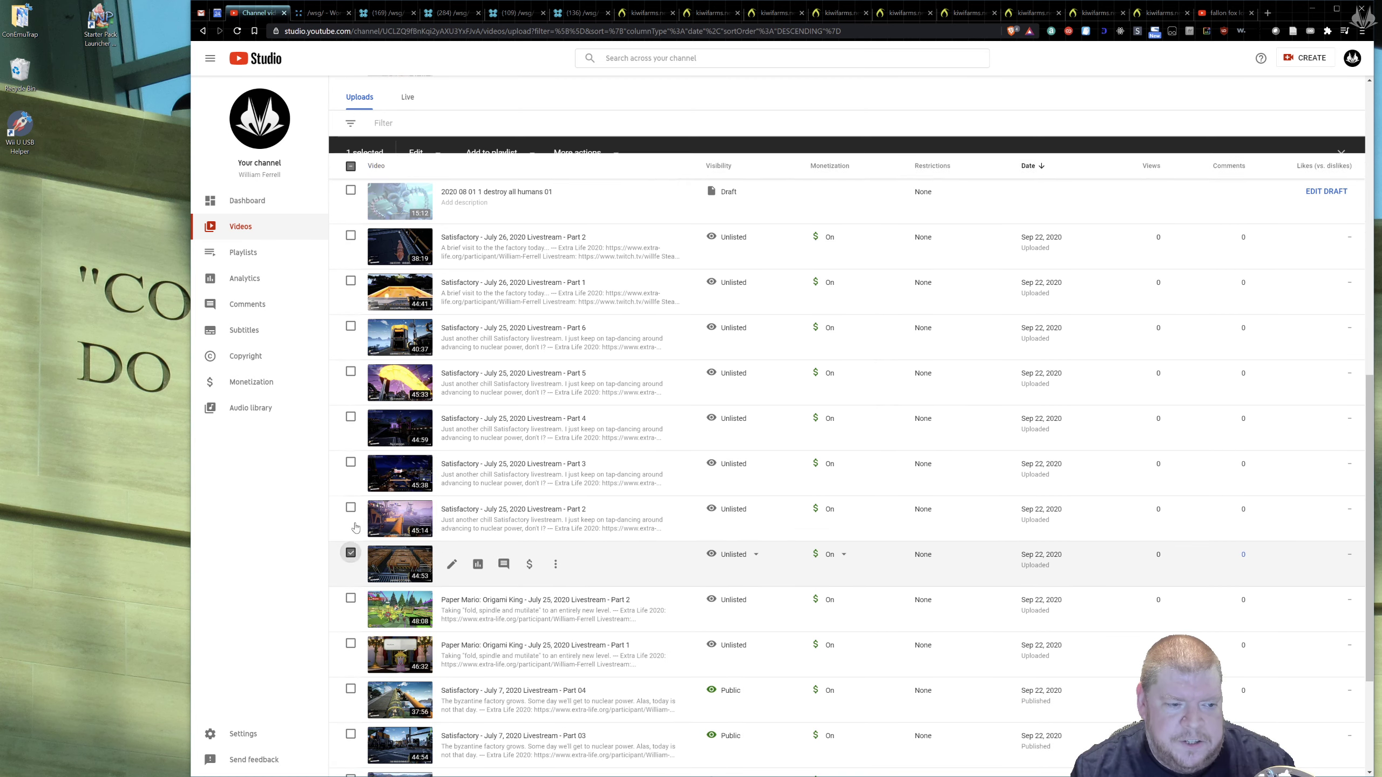
click(351, 507)
click(351, 462)
click(350, 417)
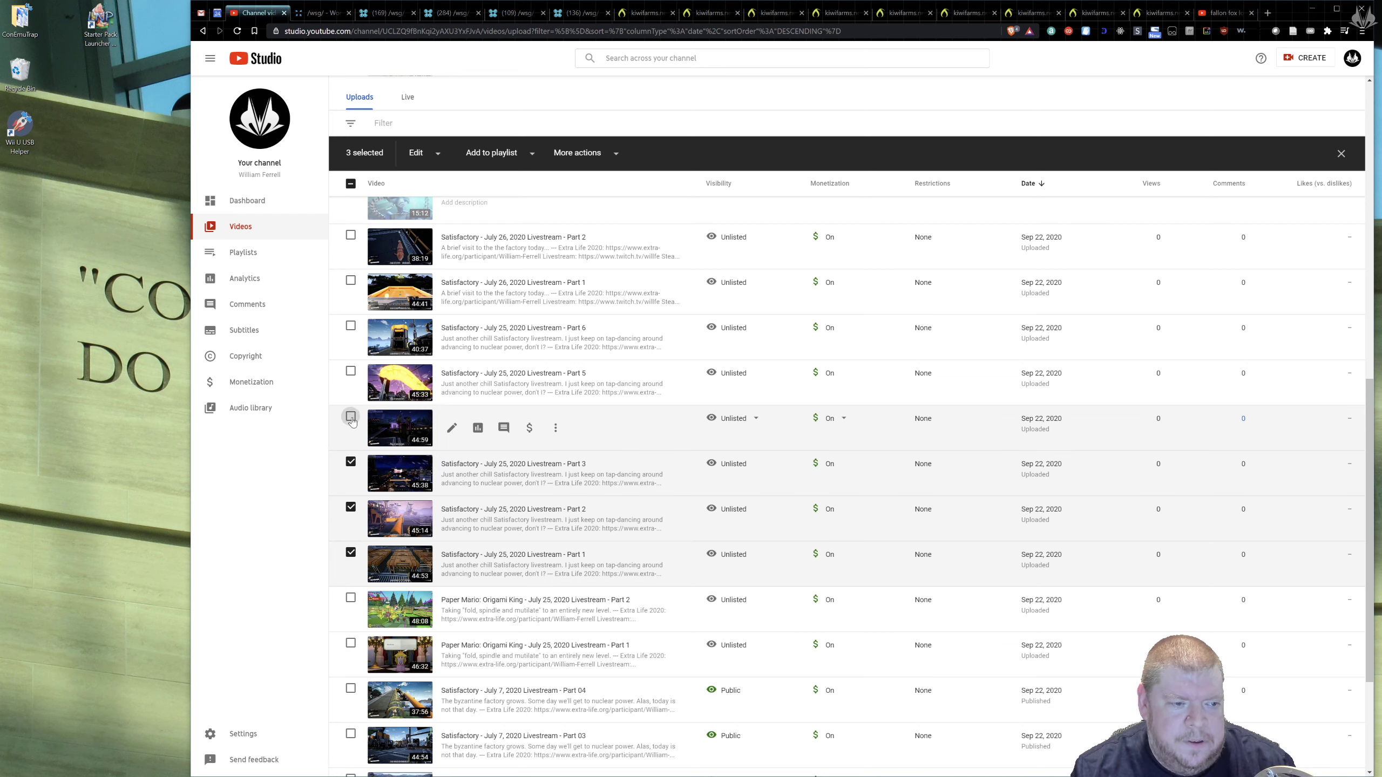
click(351, 372)
click(351, 326)
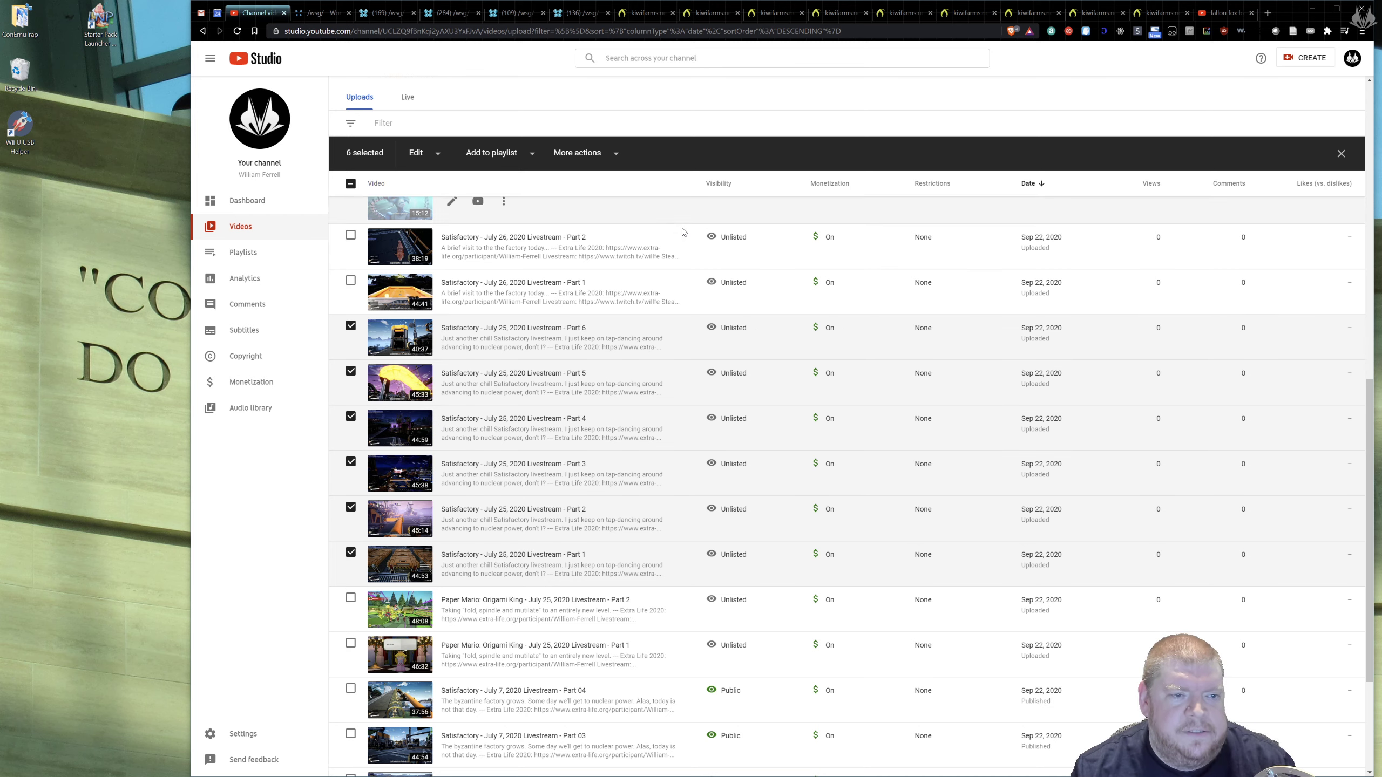
Bulk edit the six selected videos' visibility to Public and apply the update, acknowledging its implications
click(419, 154)
click(452, 206)
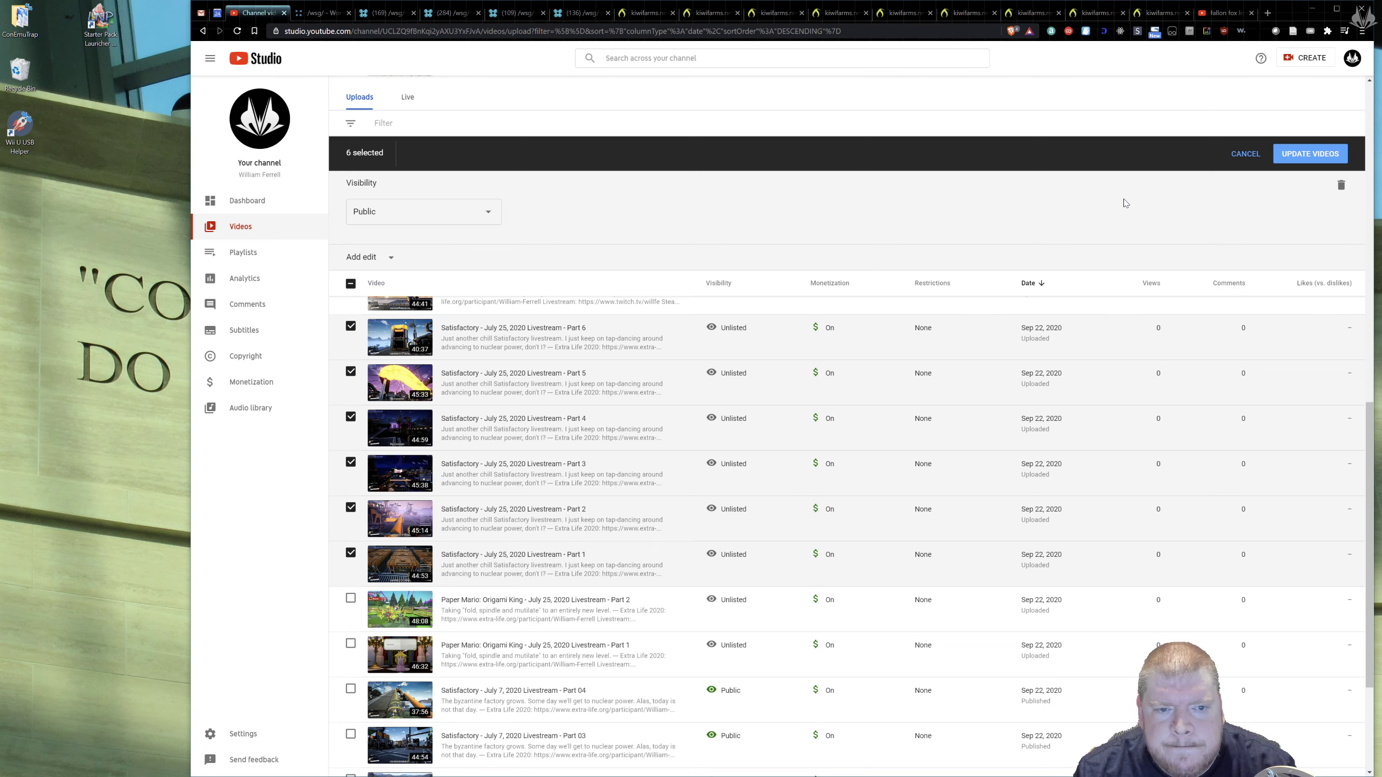
click(1304, 155)
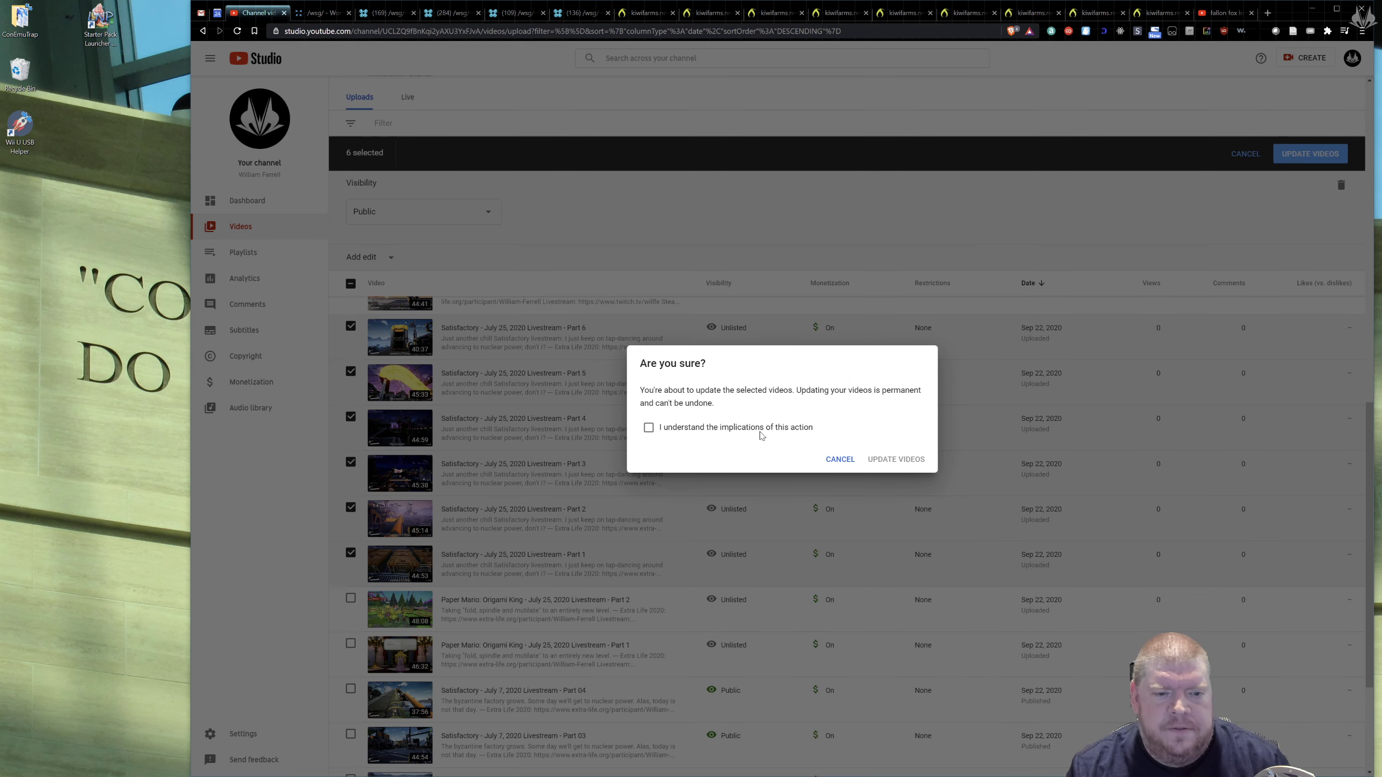
click(759, 430)
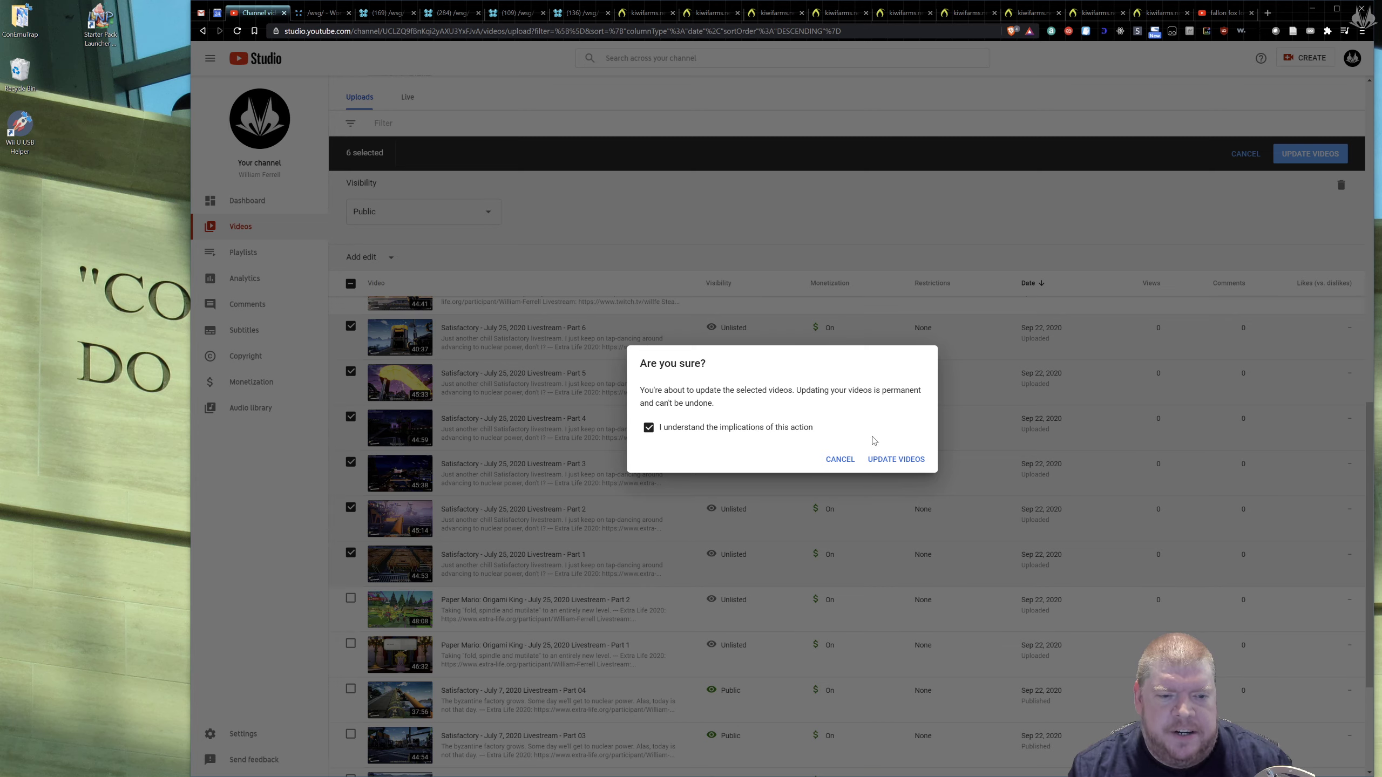
click(896, 460)
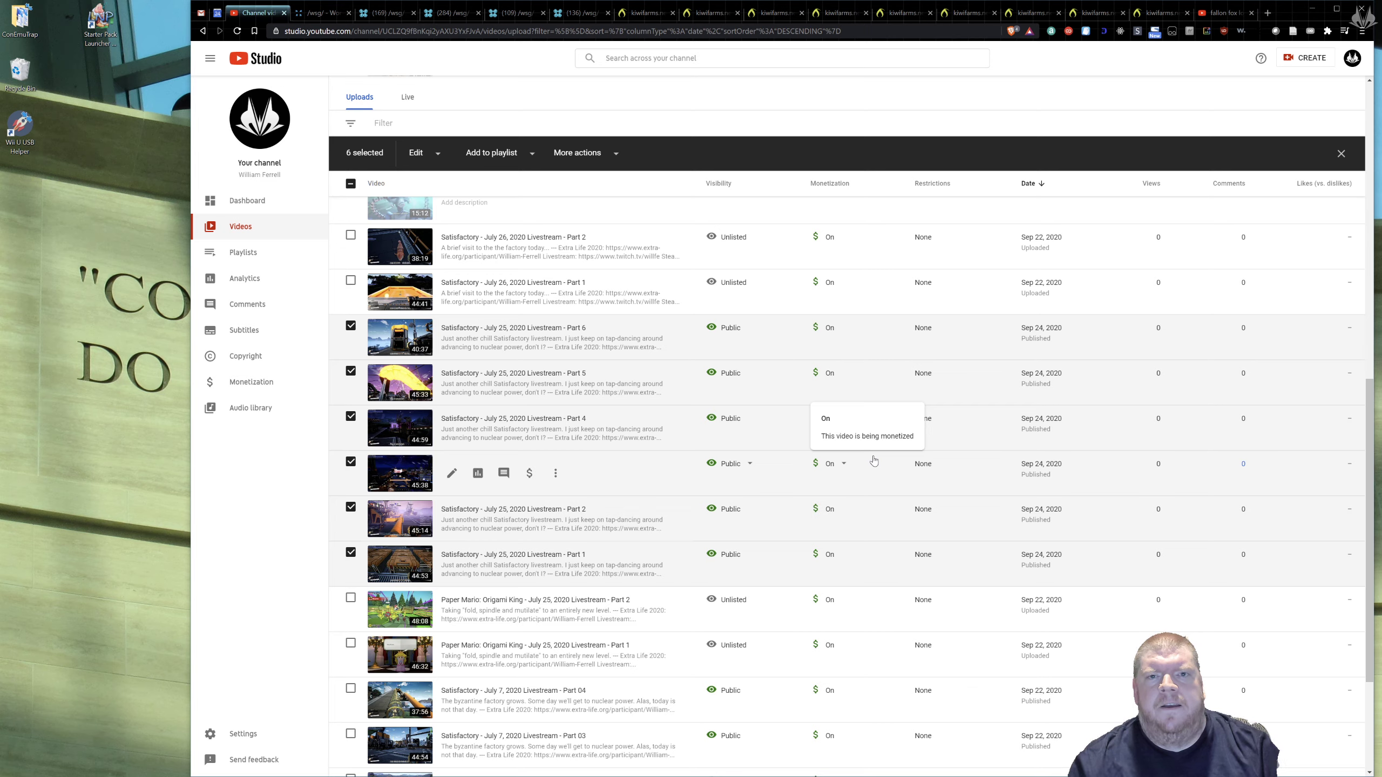
scroll(851, 470, up, 10)
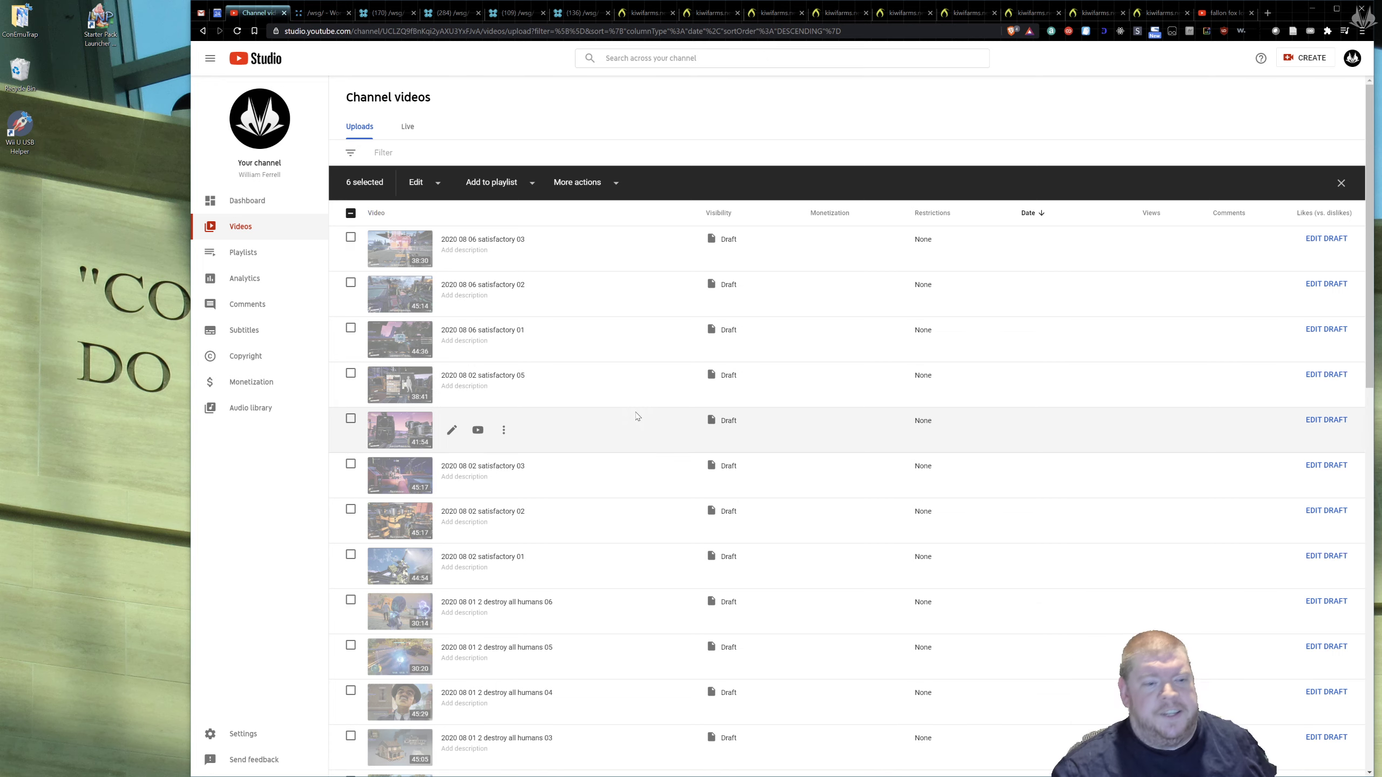
scroll(571, 374, down, 4)
scroll(571, 374, up, 3)
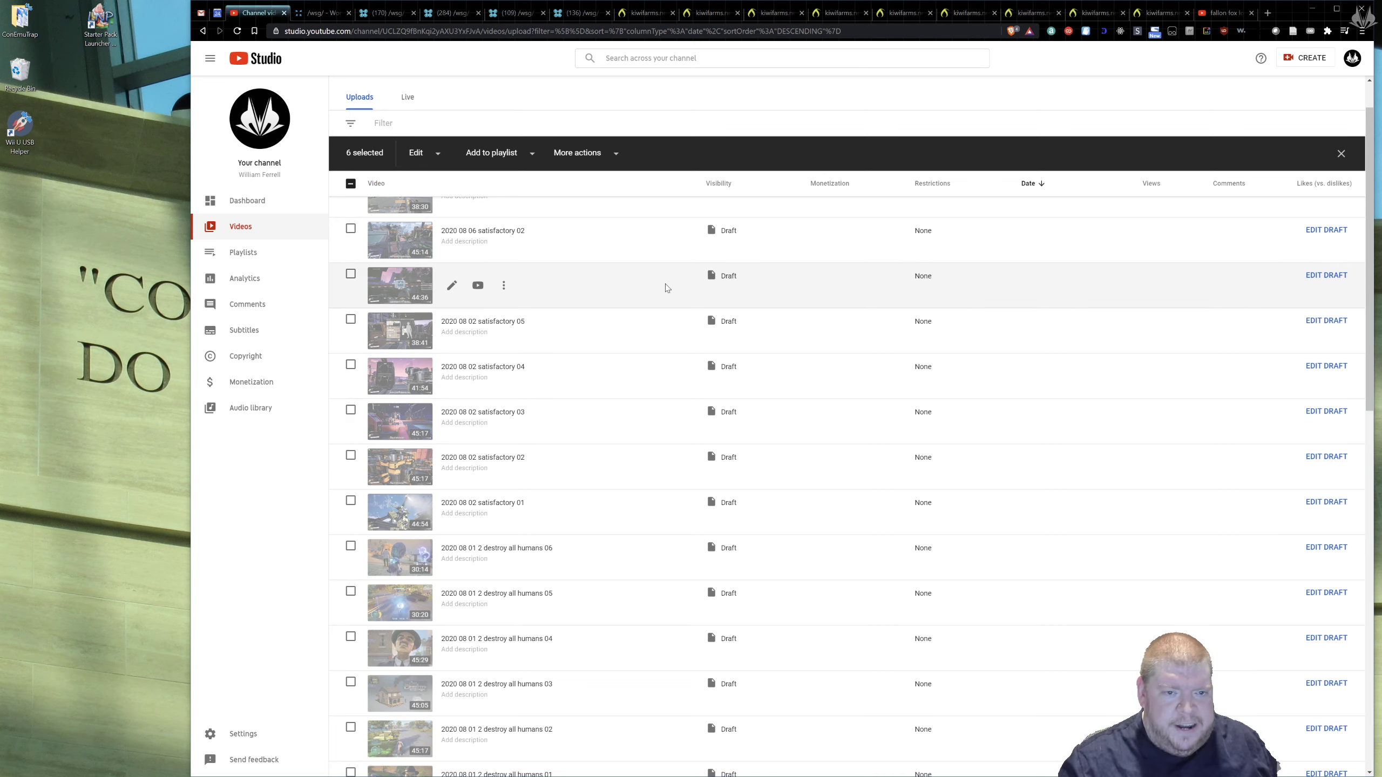
scroll(702, 348, up, 1)
scroll(732, 365, down, 5)
scroll(732, 364, down, 2)
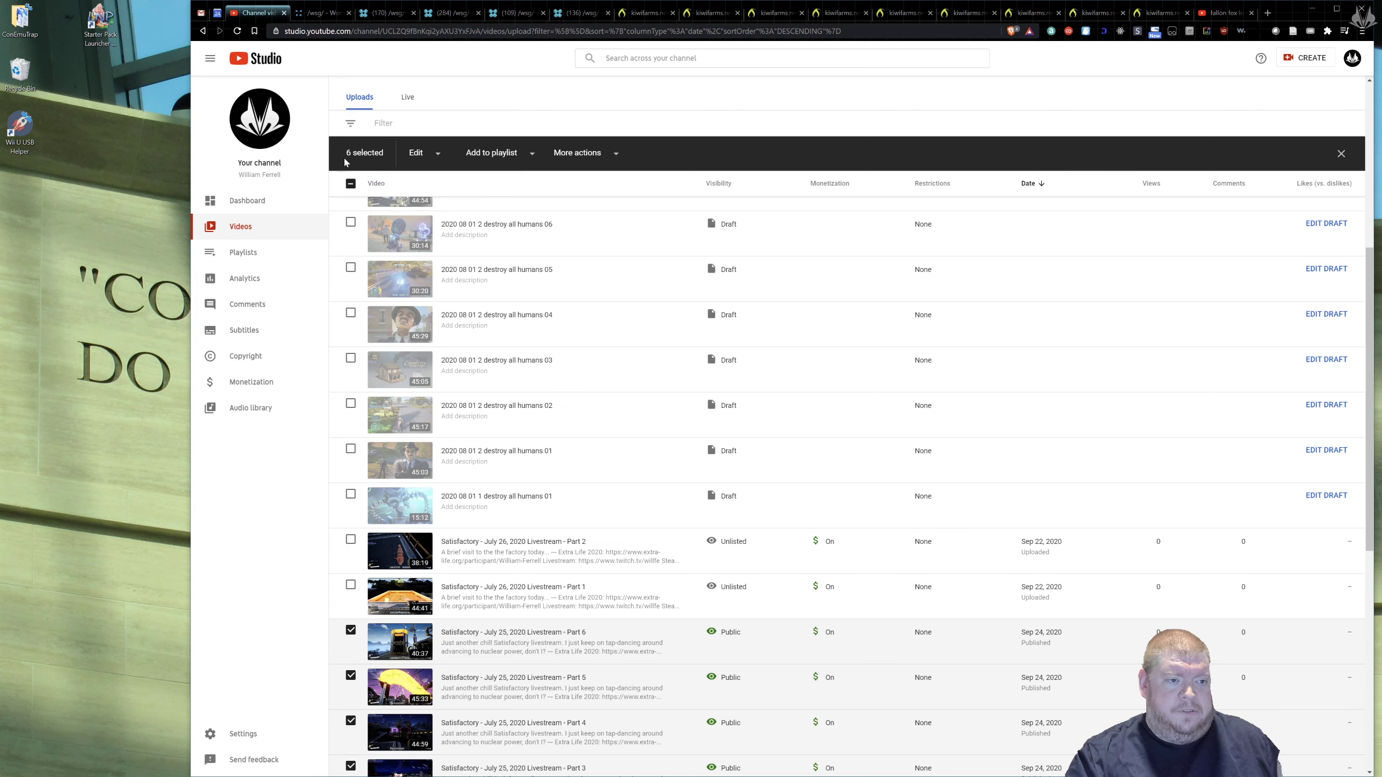
Clear the current selection and select the Satisfactory July 26, 2020 Livestream Part 1 and Part 2 videos
click(351, 183)
click(350, 184)
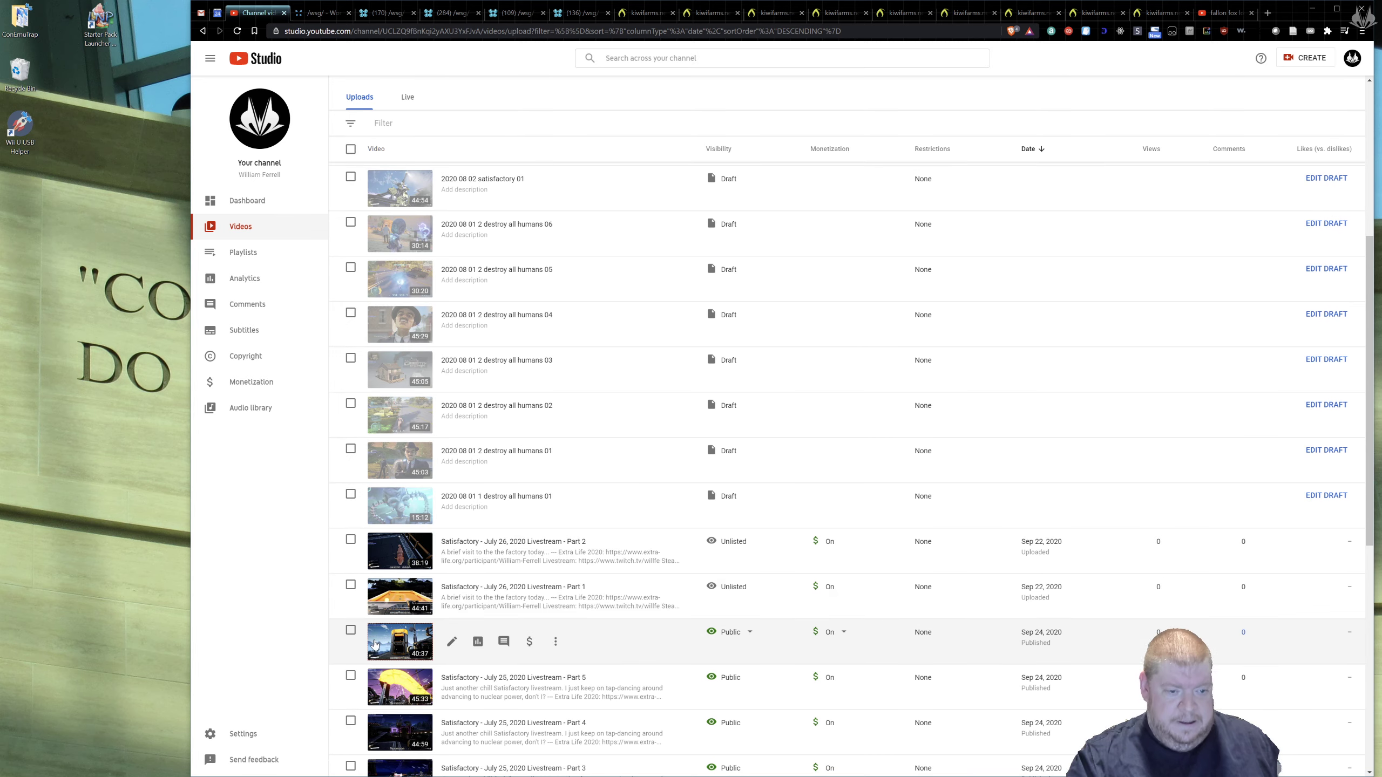
click(351, 588)
click(351, 539)
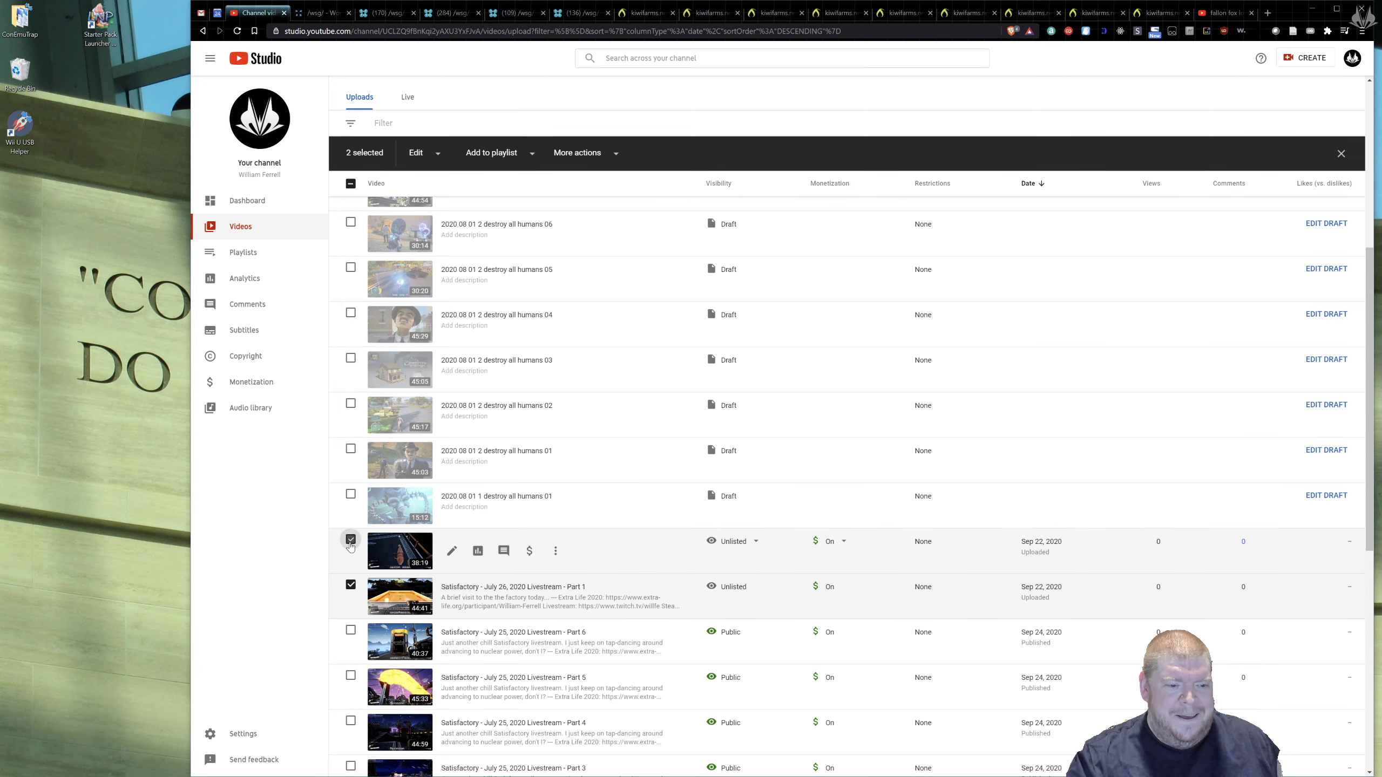
Bulk add the tags Satisfactory, 3D Factorio, Base Building, Open World, Sandbox, Single player, Let's Play, 60 FPS, 1440p and Livestream to the selected videos
click(432, 156)
click(431, 187)
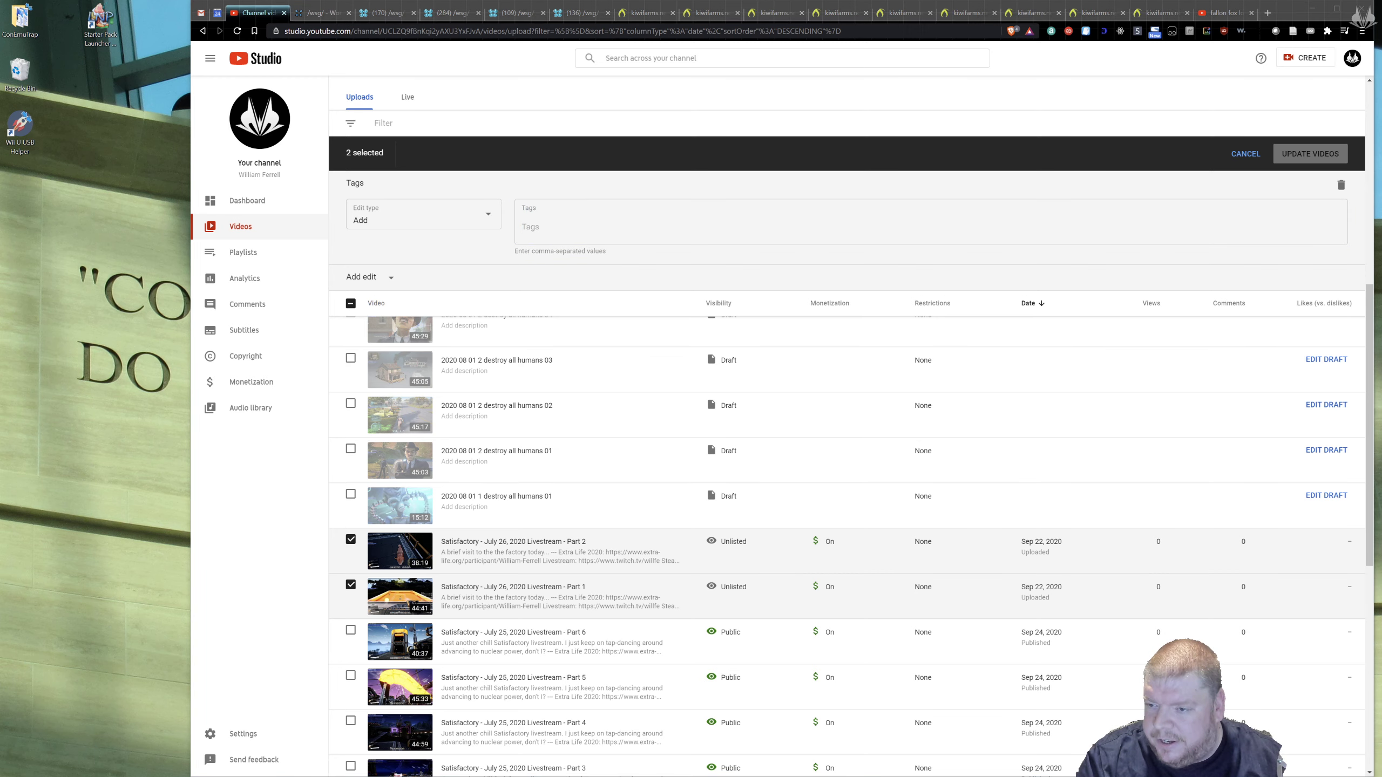
click(895, 229)
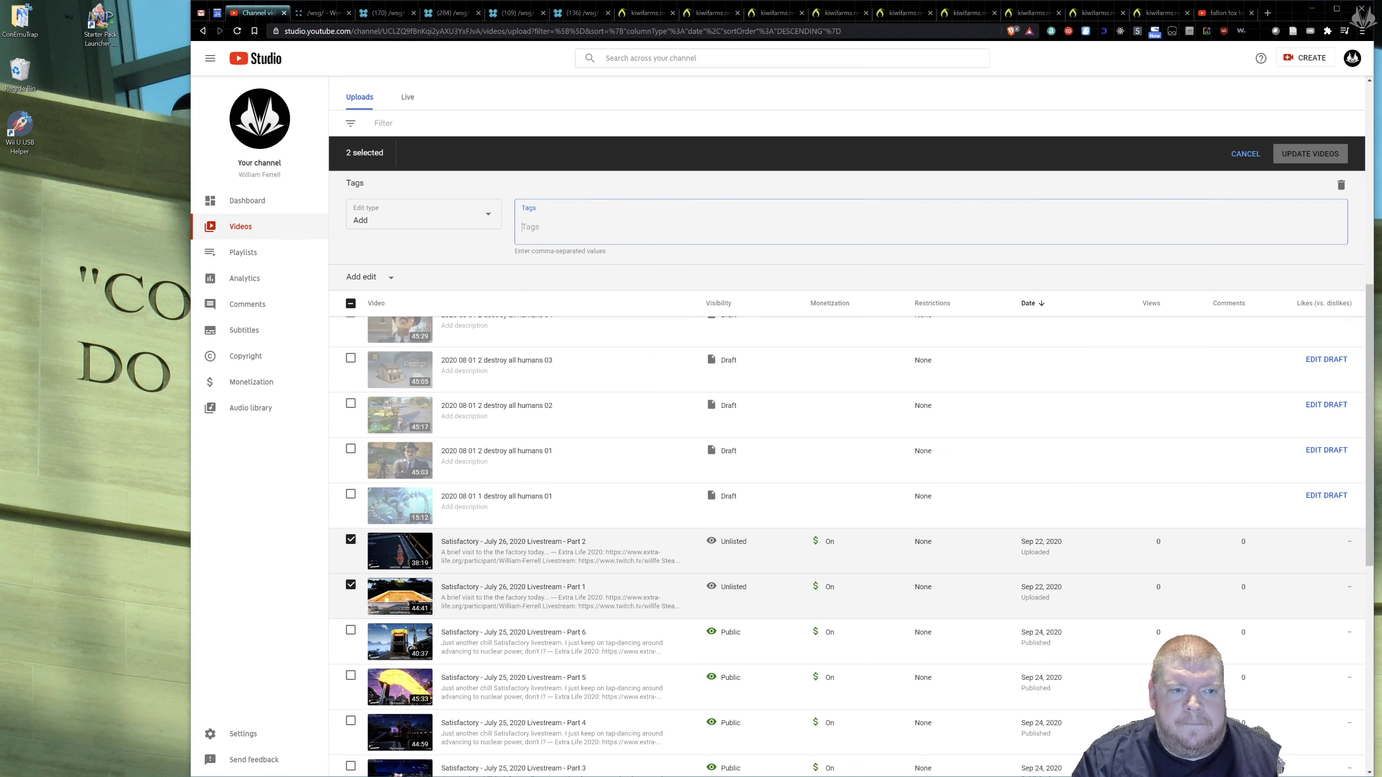
text(Satisfactory, 3D Factorio, Base Building, Open World, Sandbox, Single player, Let's Play, 60 FPS, 1440p, Livestream)
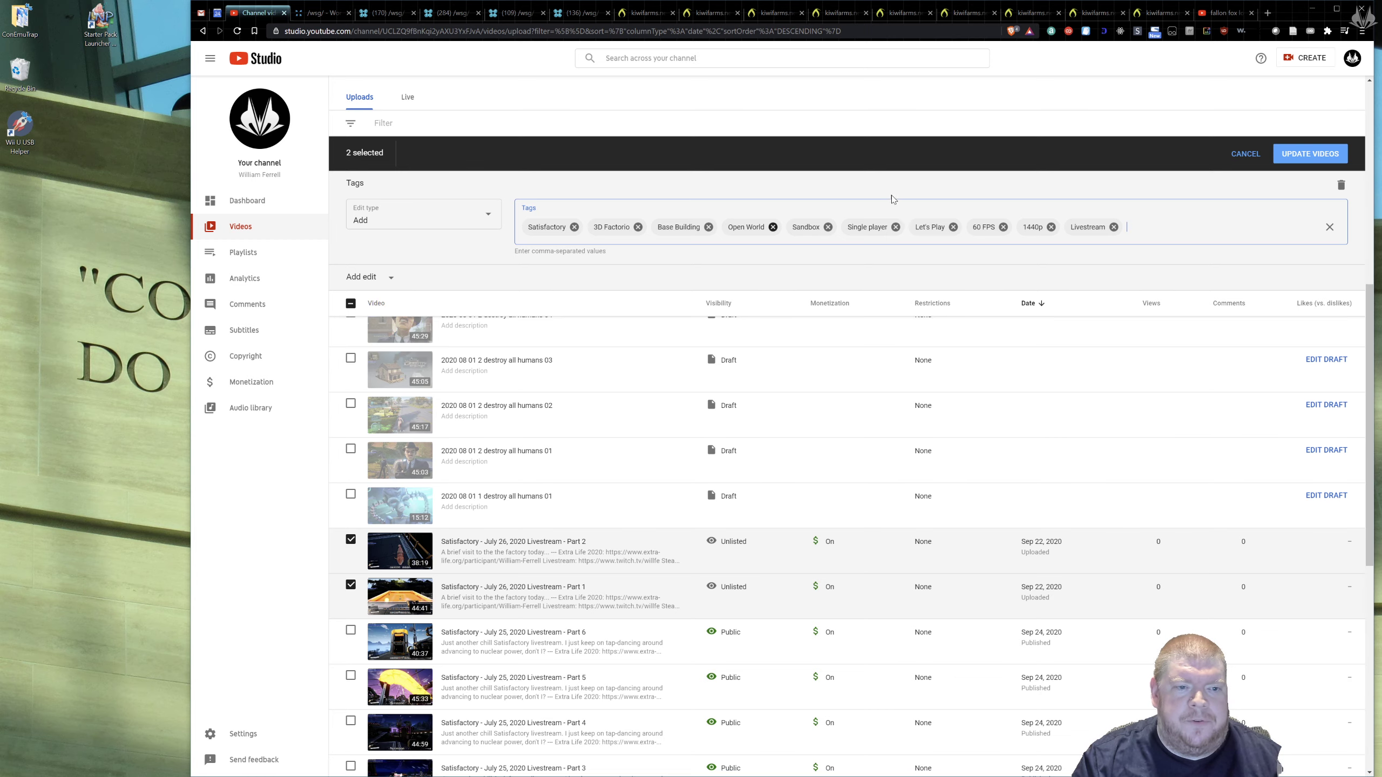
Apply the tag update to both July 26 videos, acknowledging its implications, and deselect them
click(1293, 155)
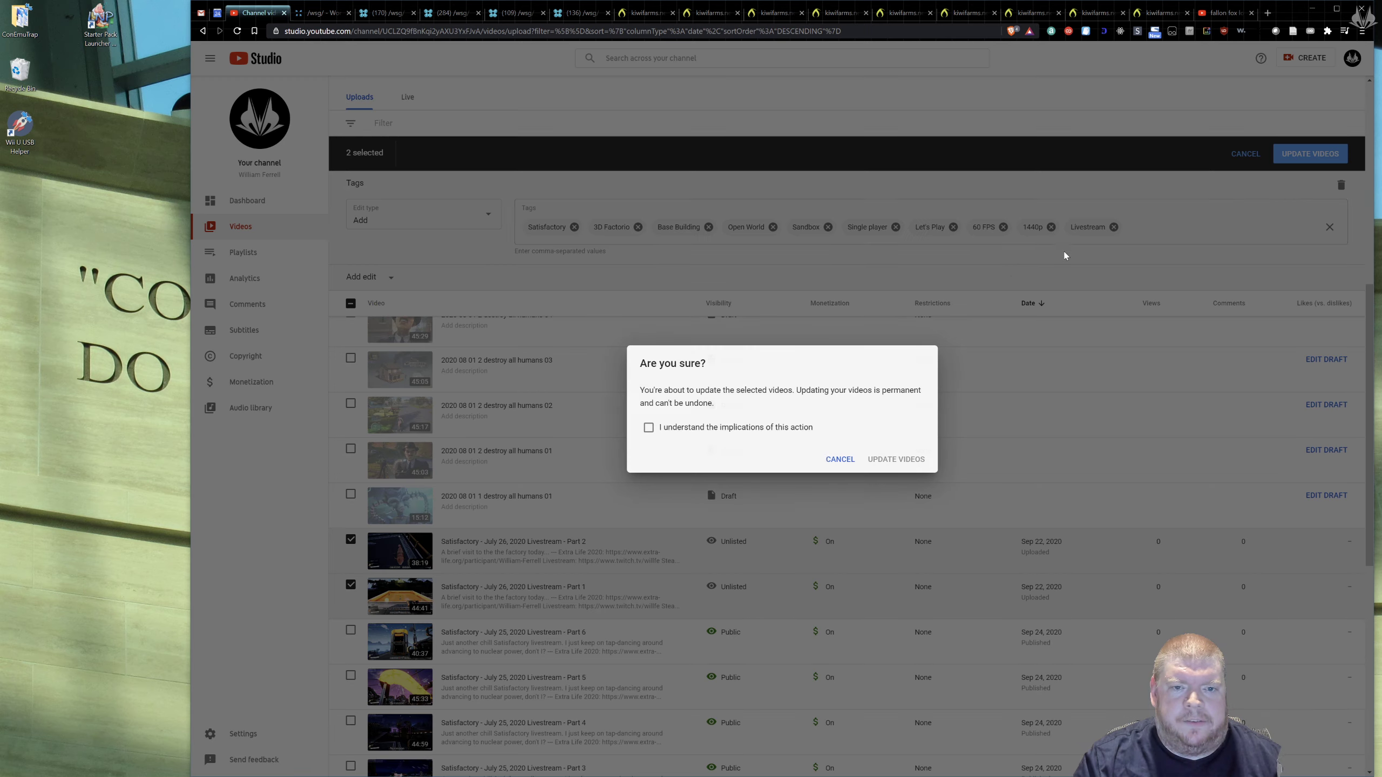
click(781, 433)
click(892, 459)
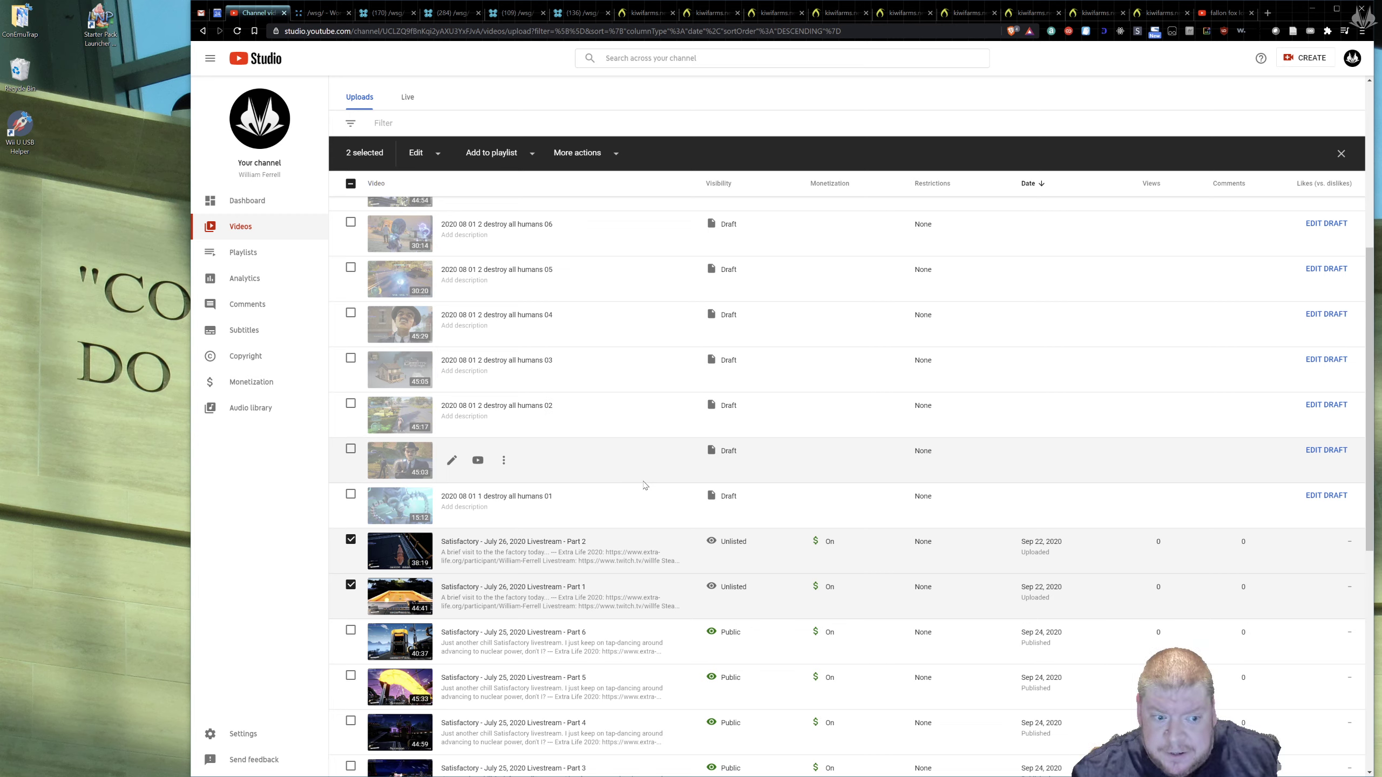
click(351, 584)
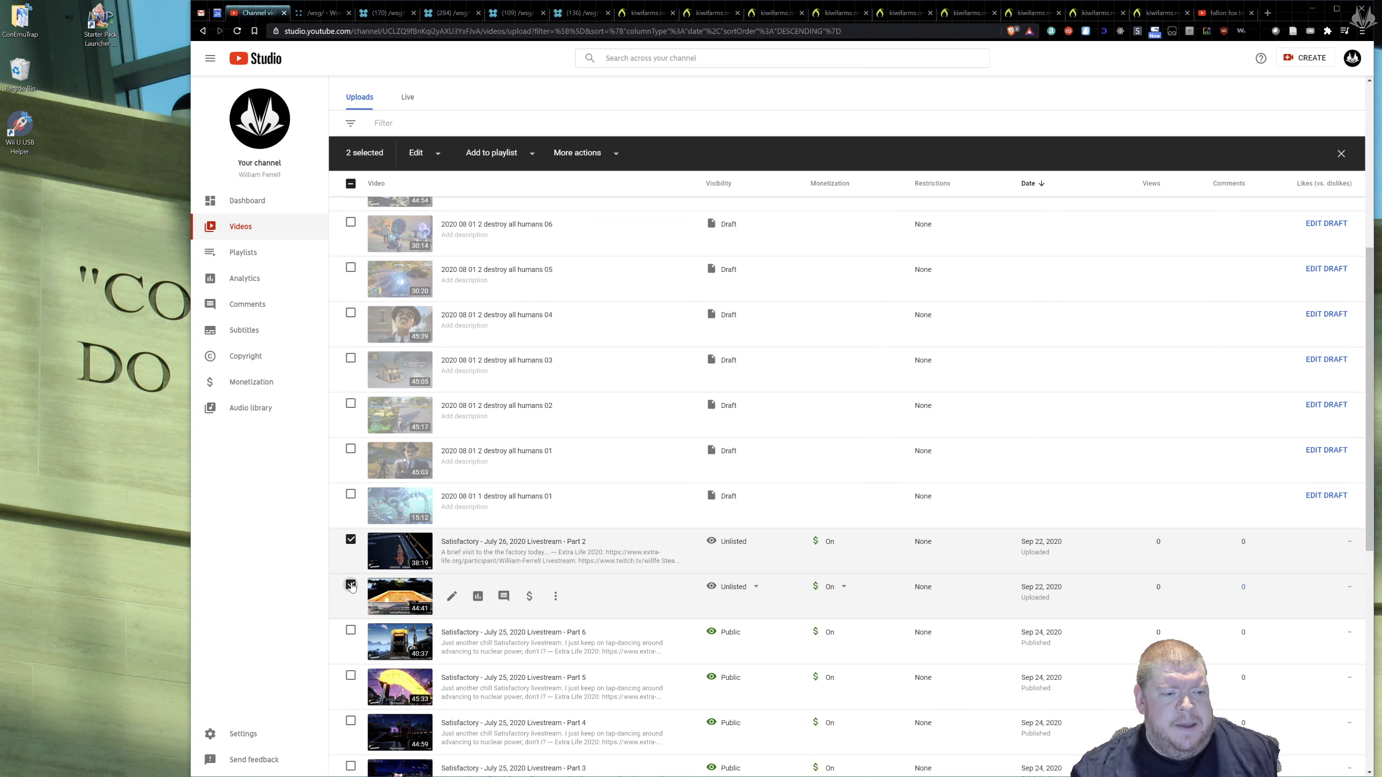
click(351, 539)
scroll(790, 436, up, 3)
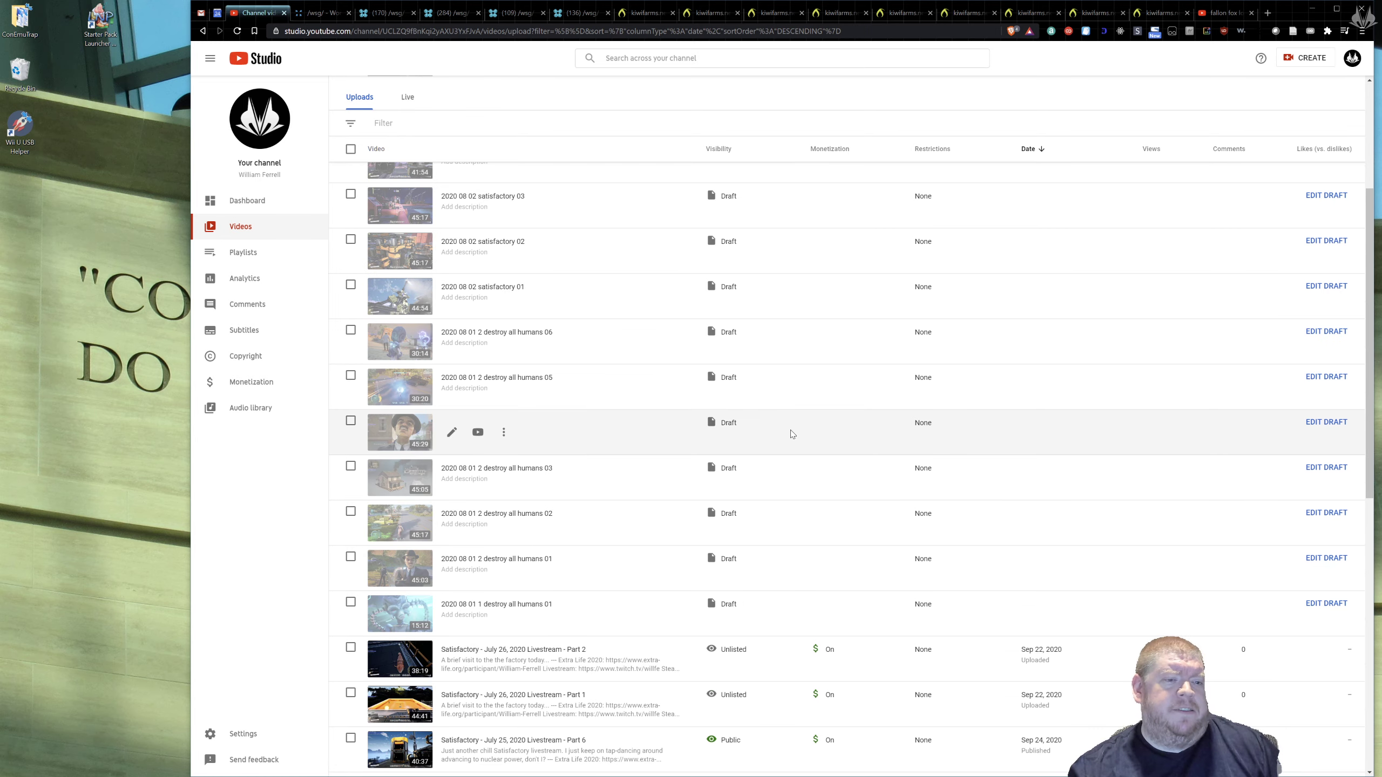
scroll(793, 434, up, 4)
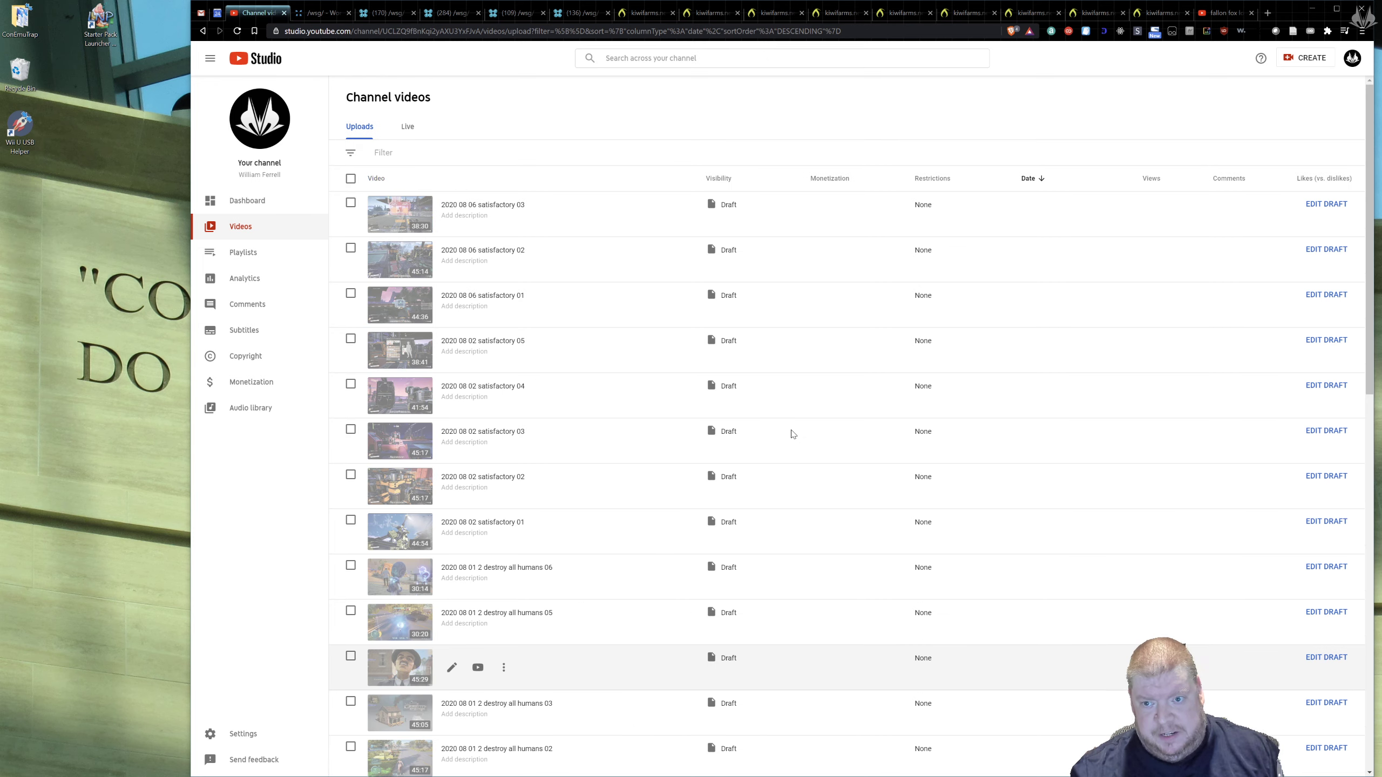